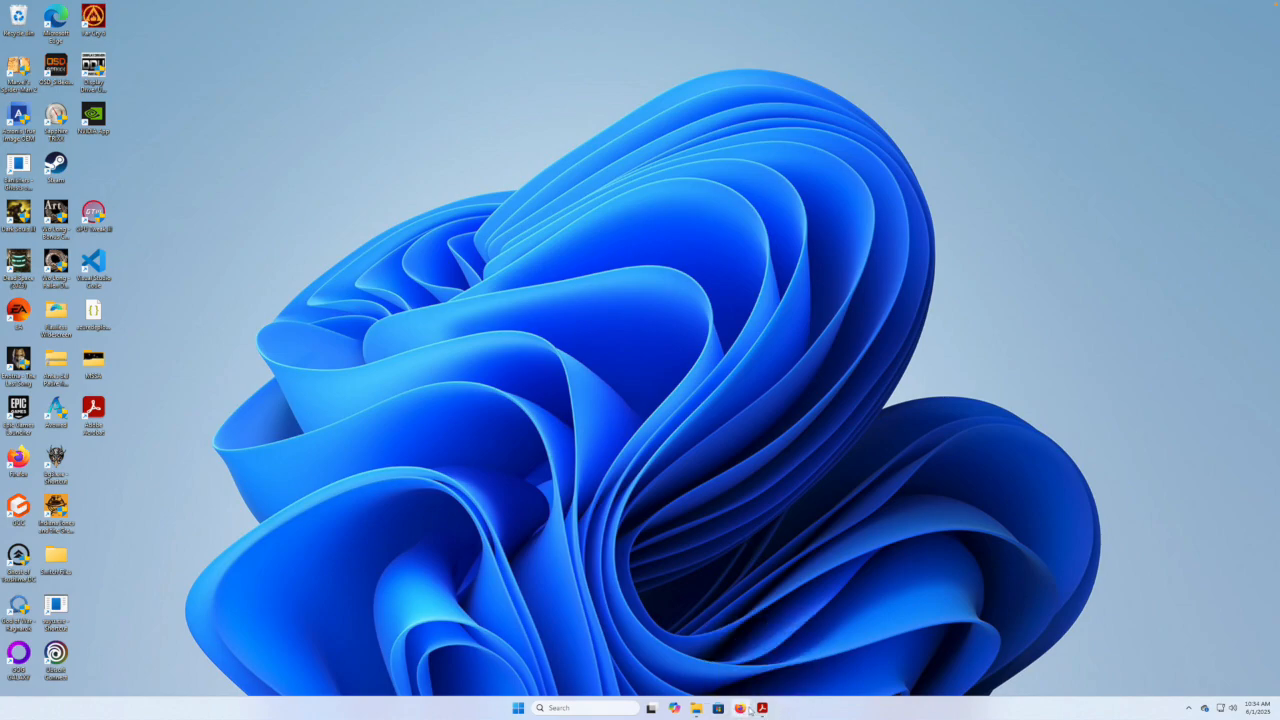
Check the Windows Features list in Control Panel's Programs settings and close it unchanged.
{"action": "left_click", "coordinate": [636, 707]}
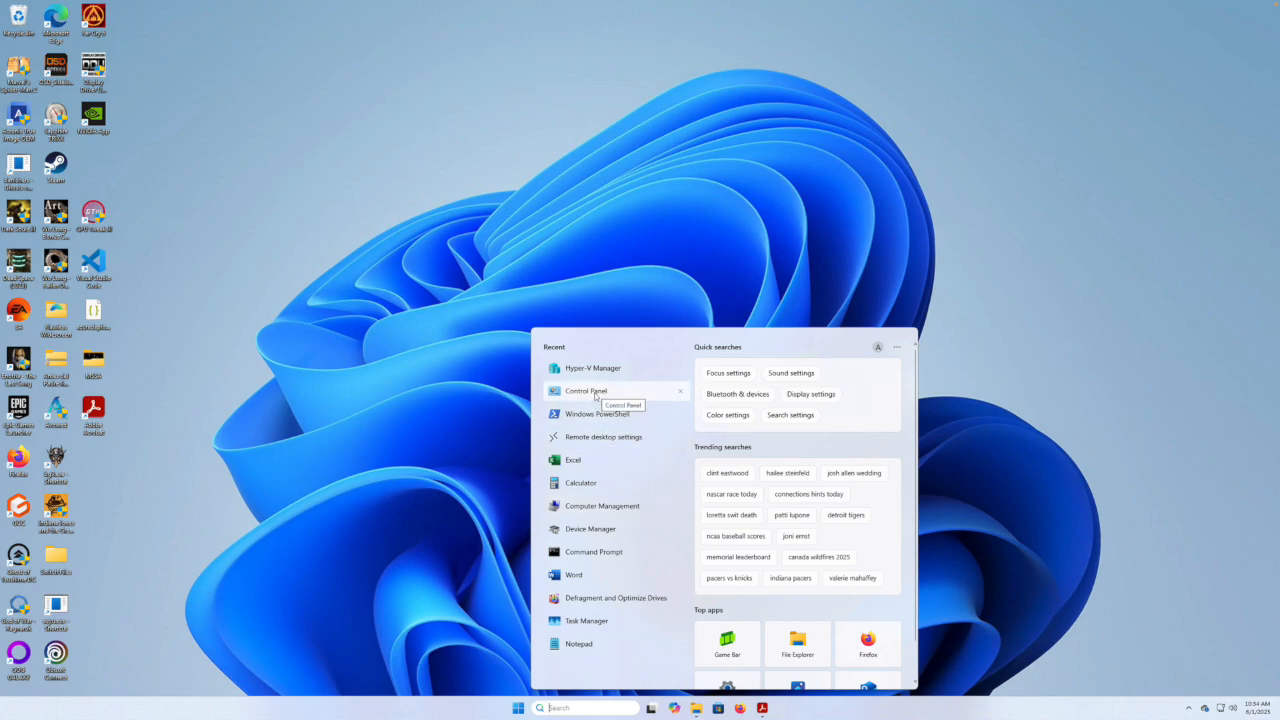
{"action": "left_click", "coordinate": [596, 394]}
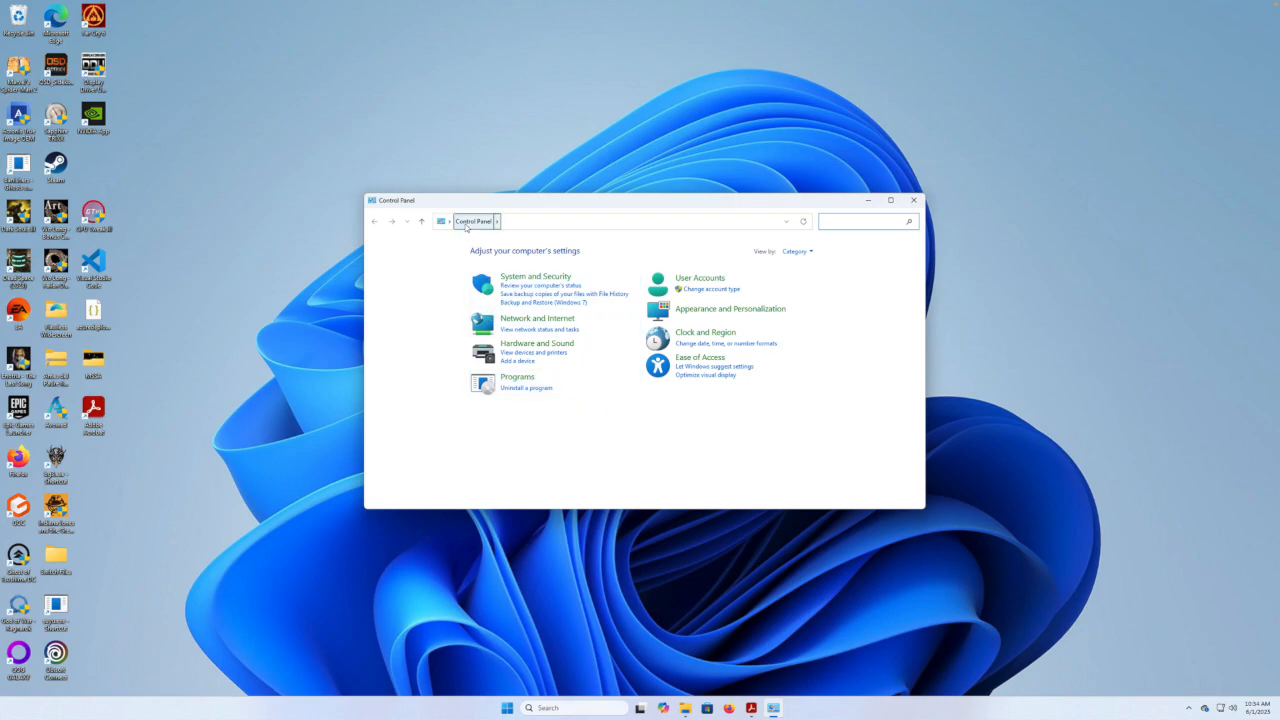
{"action": "left_click", "coordinate": [516, 377]}
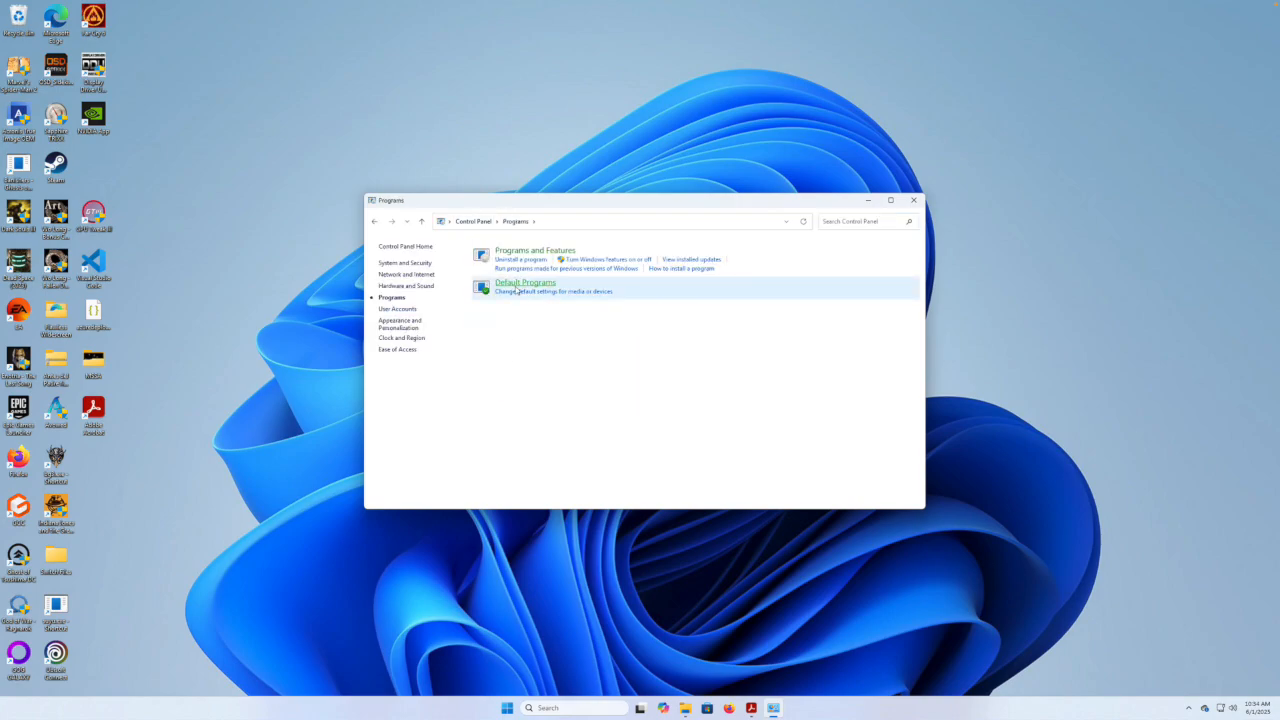
{"action": "left_click", "coordinate": [587, 260]}
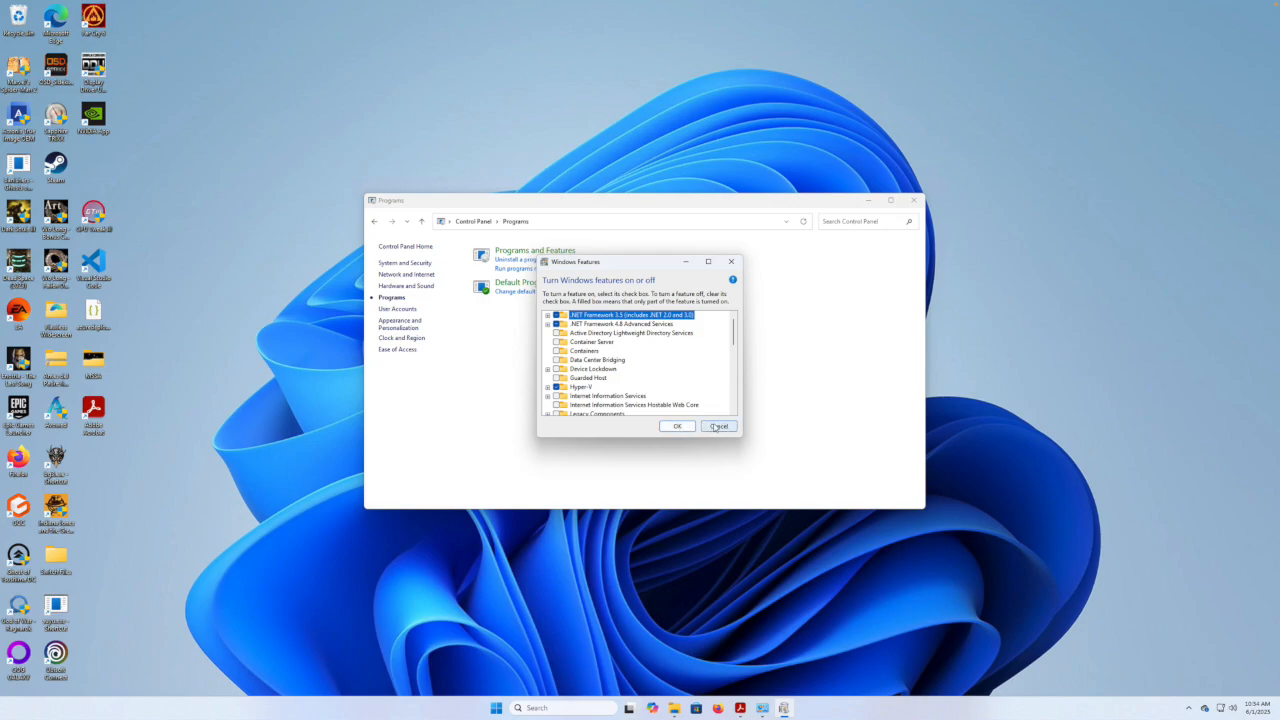
{"action": "left_click", "coordinate": [718, 427]}
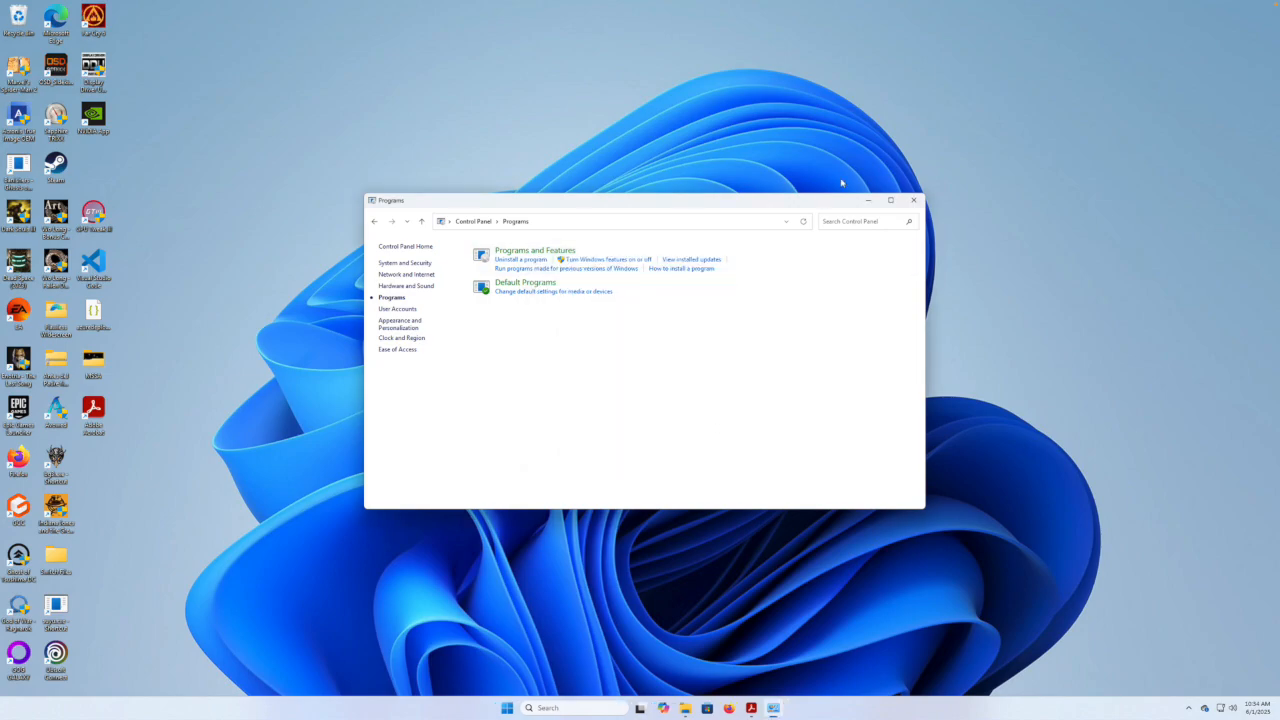
{"action": "left_click", "coordinate": [913, 200]}
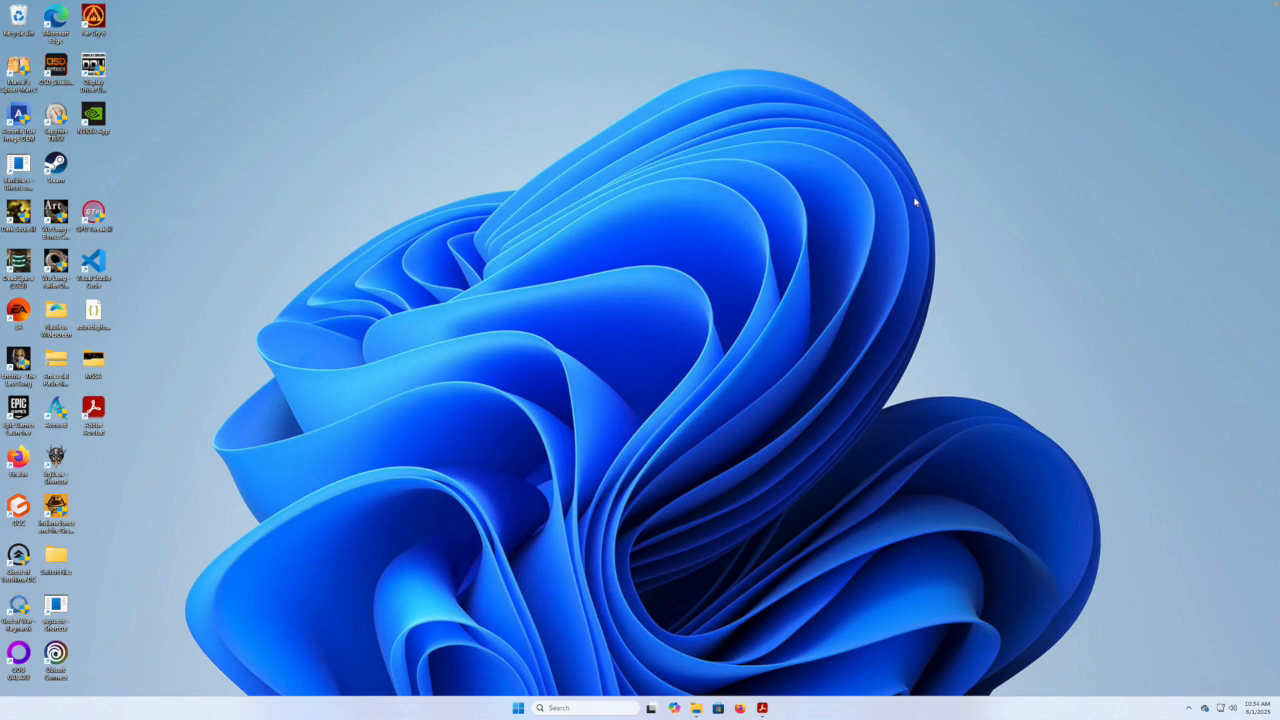
Search Windows for 'hyper' and launch Hyper-V Manager from the results.
{"action": "left_click", "coordinate": [561, 707]}
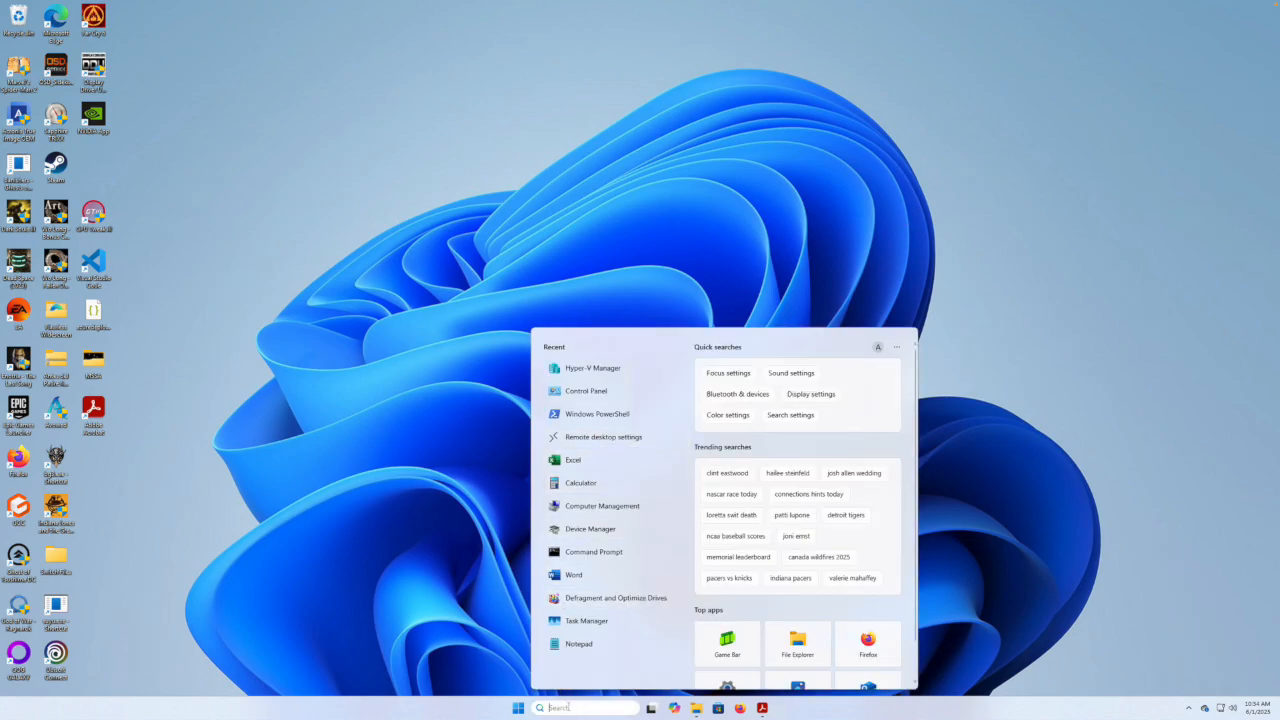
{"action": "type", "text": "hyper"}
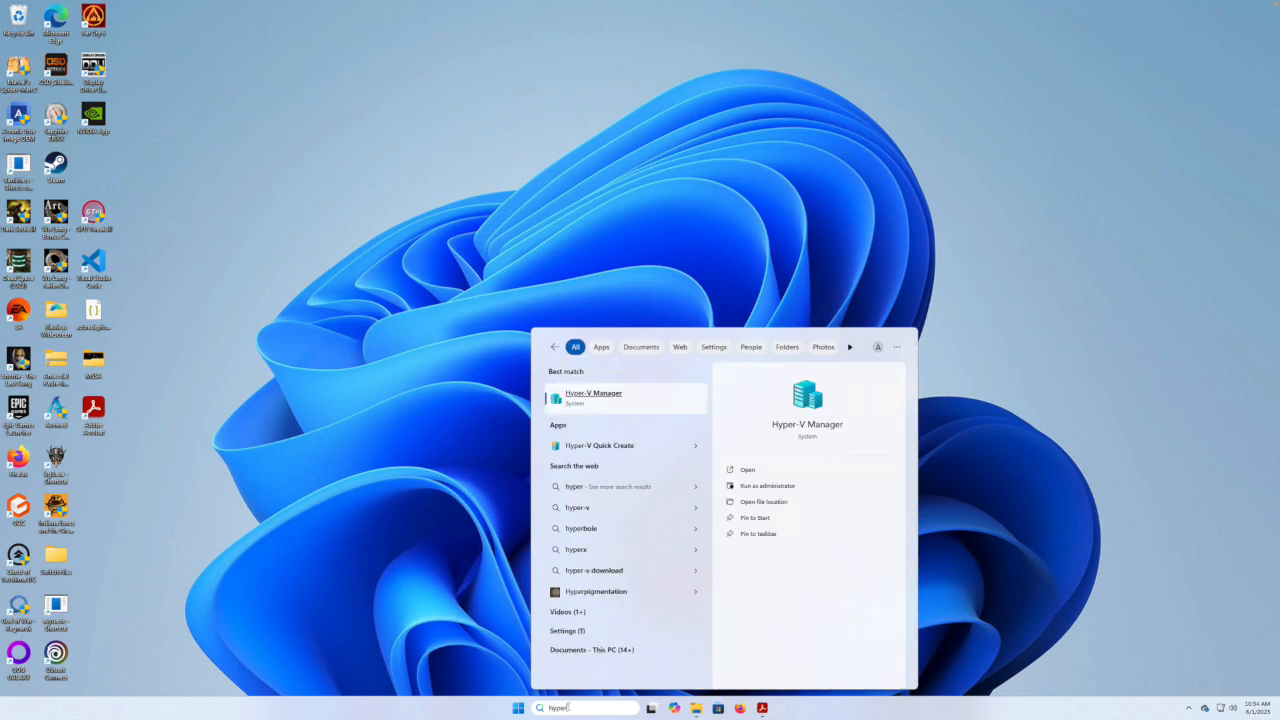
{"action": "left_click", "coordinate": [585, 395]}
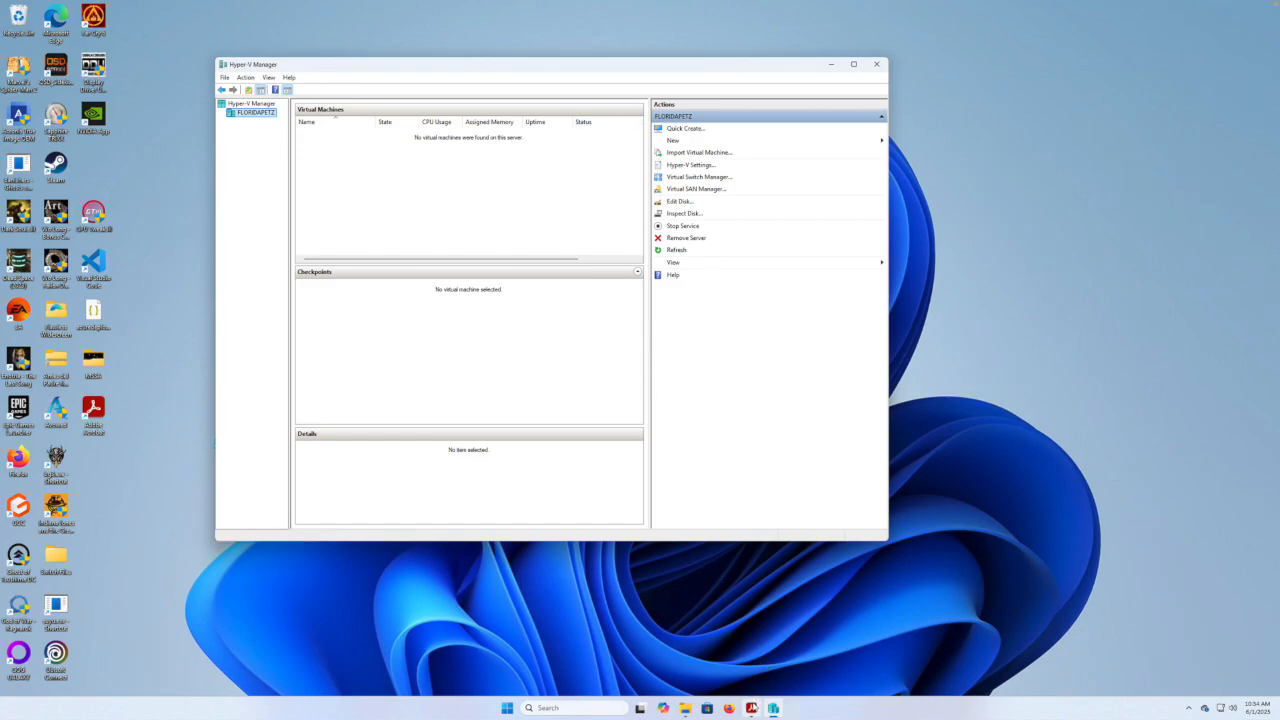
{"action": "mouse_move", "coordinate": [751, 708]}
{"action": "left_click", "coordinate": [751, 708]}
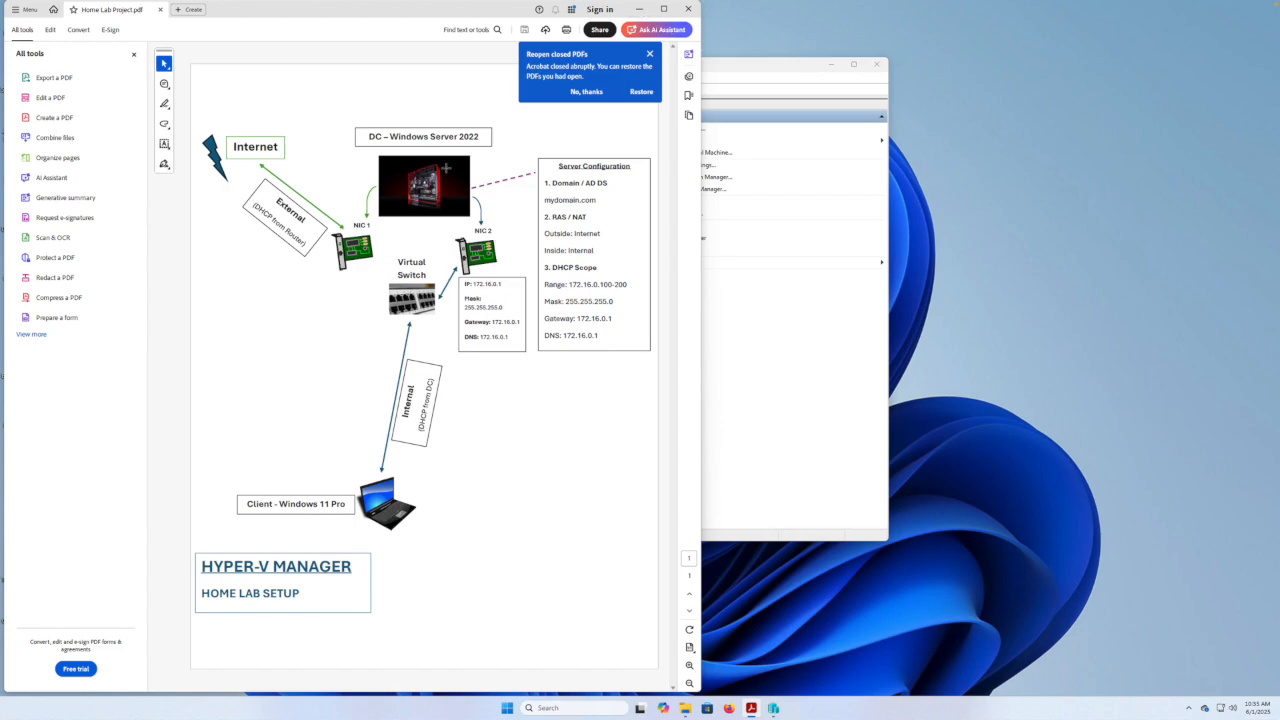
{"action": "left_click", "coordinate": [639, 9]}
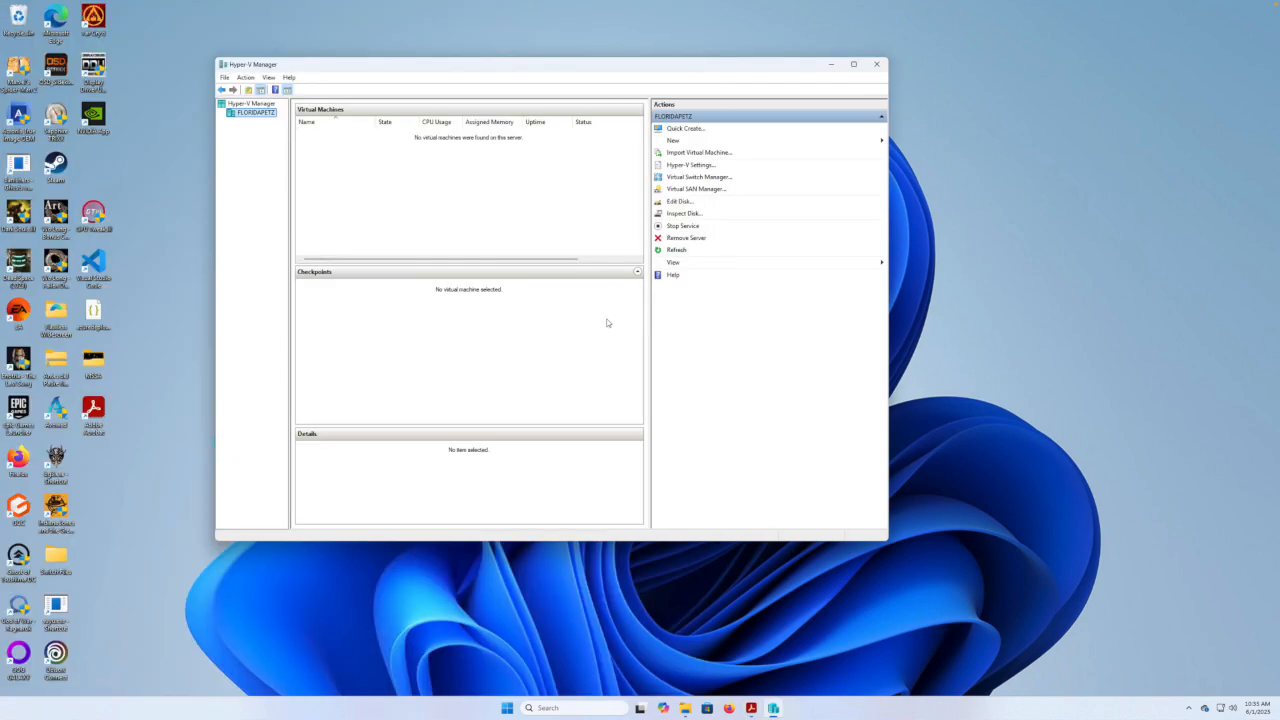
{"action": "left_click", "coordinate": [679, 176]}
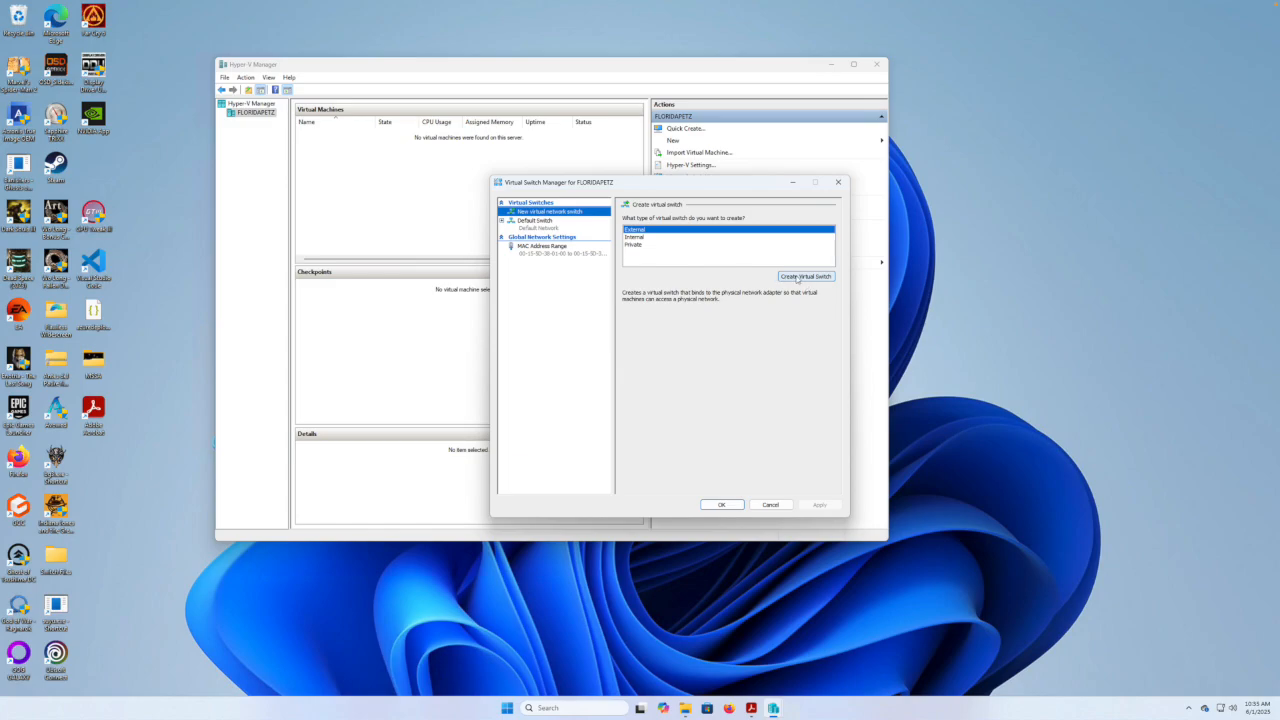
Create an external switch named 'External' on the Realtek Gaming 2.5GbE adapter and apply it.
{"action": "left_click", "coordinate": [805, 276]}
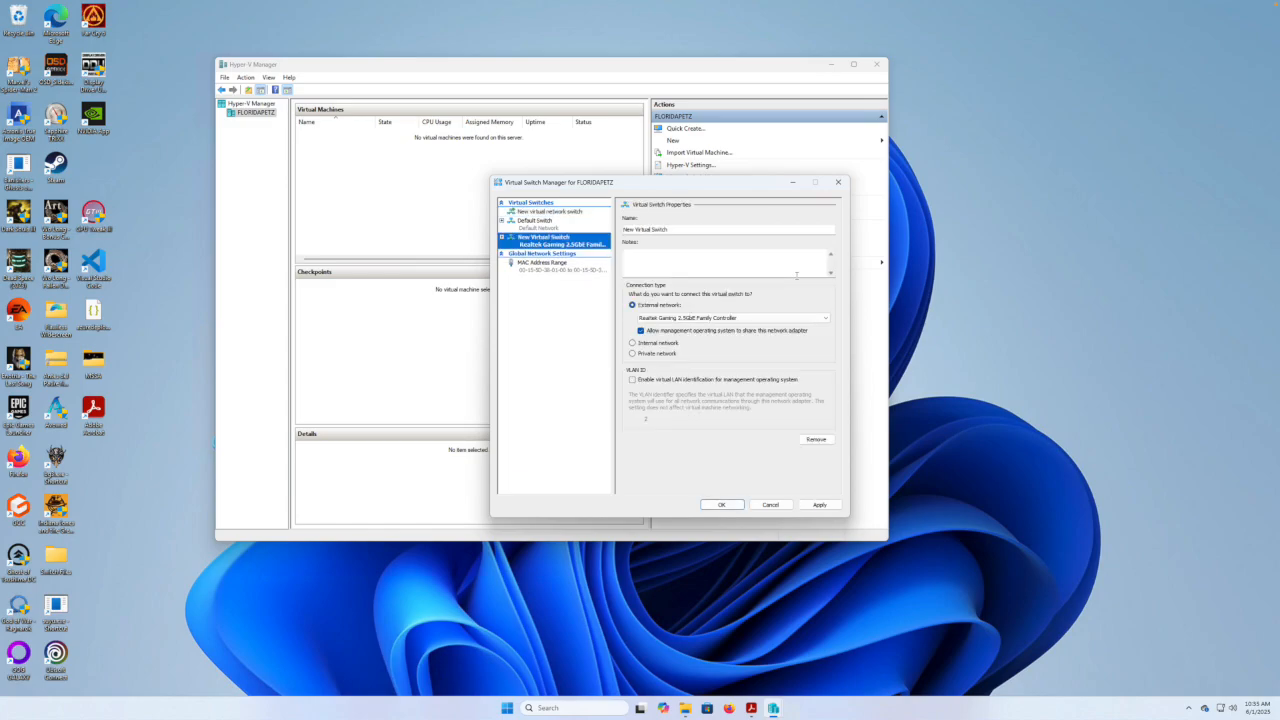
{"action": "left_click", "coordinate": [675, 230]}
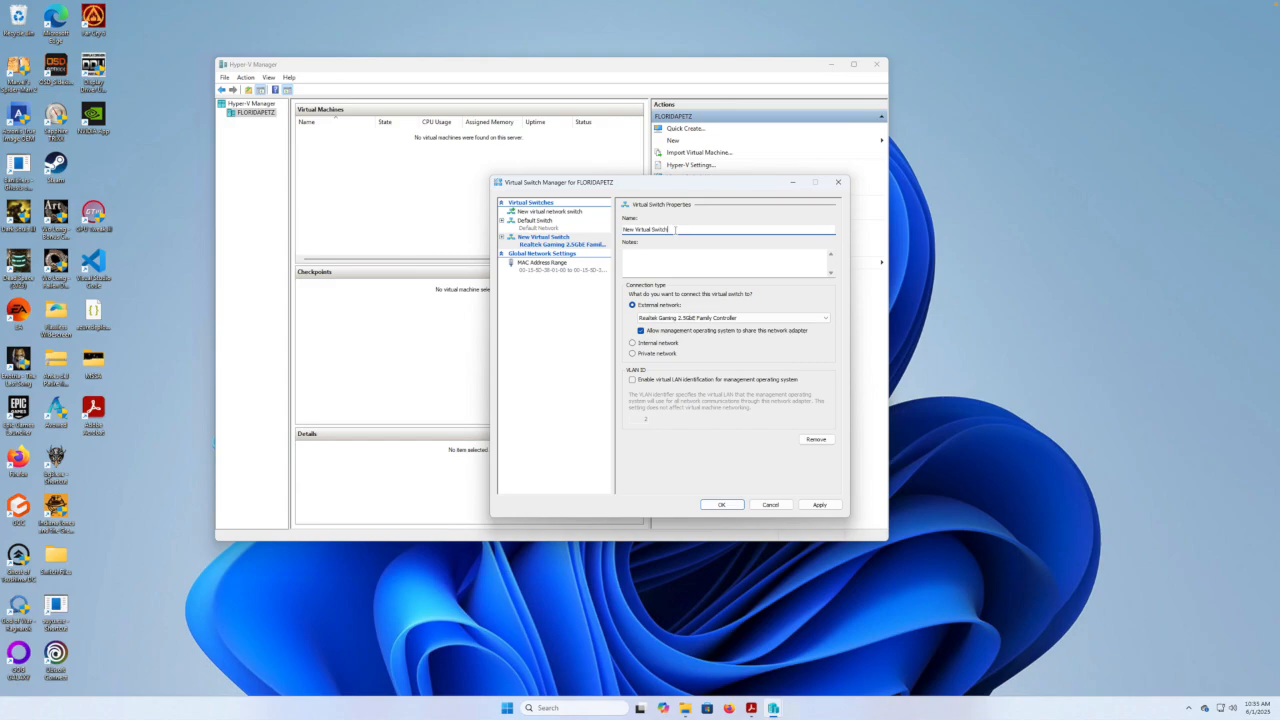
{"action": "key", "text": "BackSpace"}
{"action": "key", "text": "BackSpace"}
{"action": "key", "text": "BackSpace"}
{"action": "left_click", "coordinate": [814, 505]}
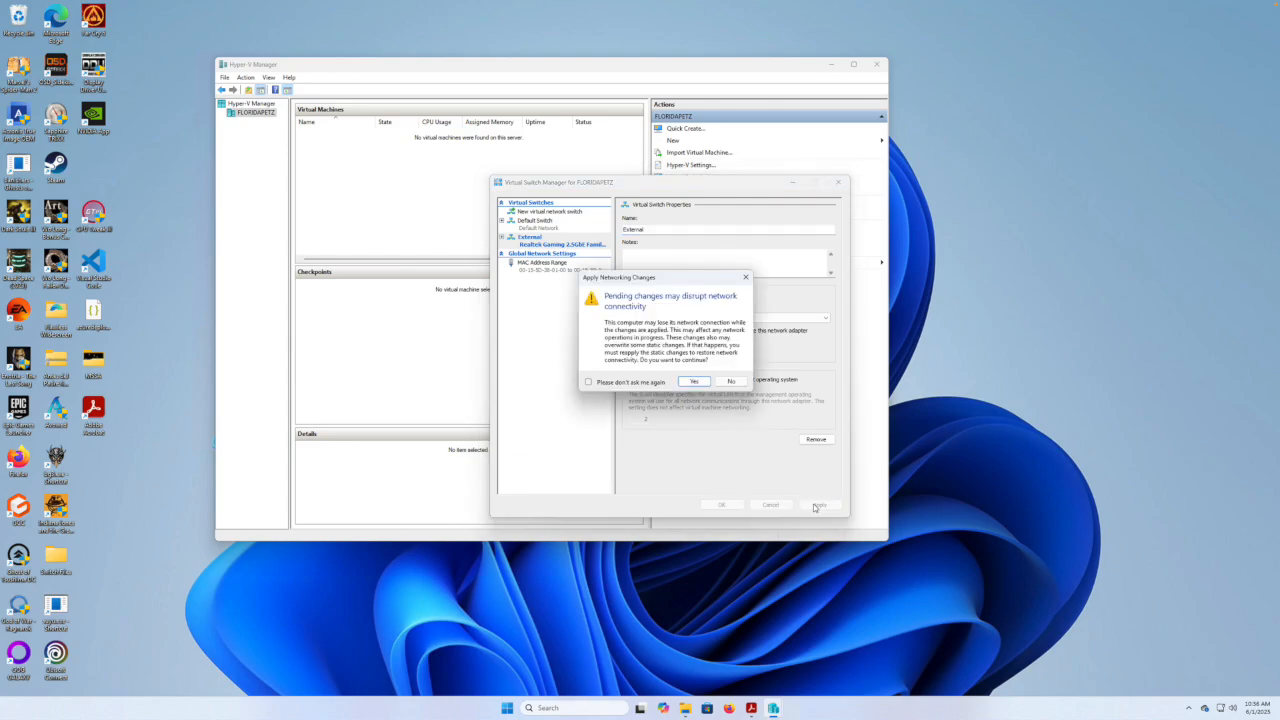
{"action": "left_click", "coordinate": [692, 378]}
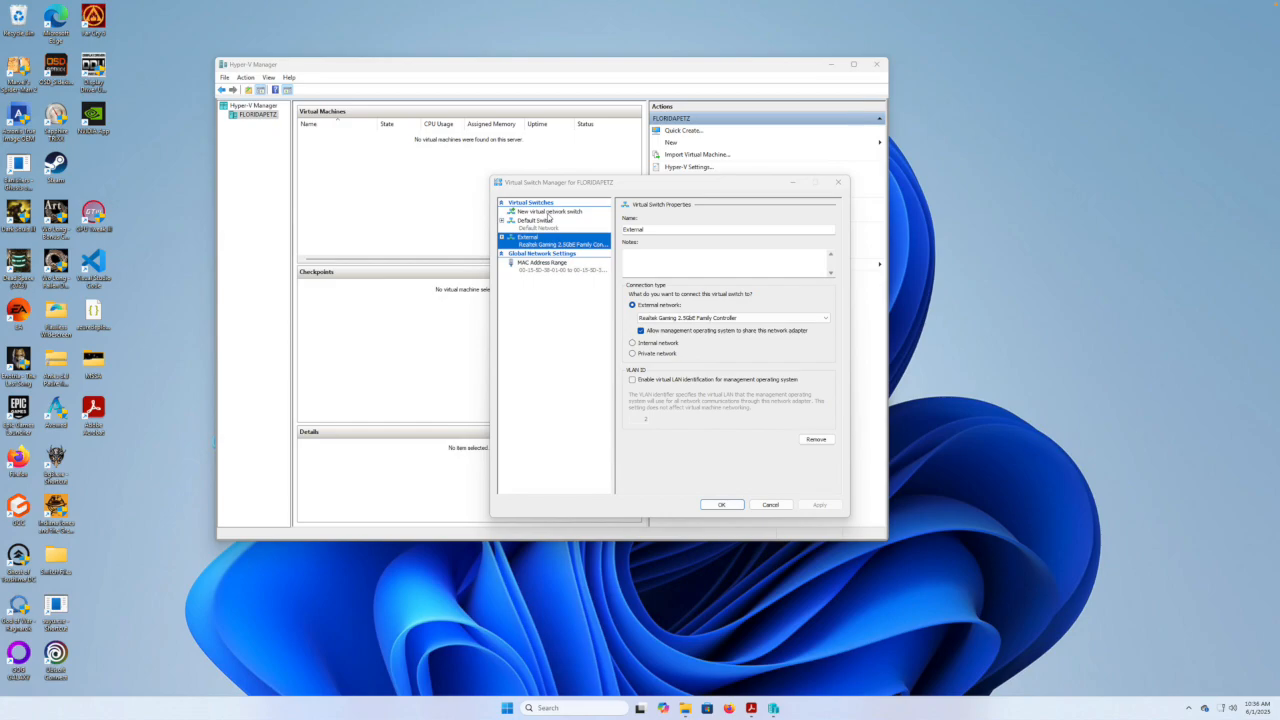
{"action": "left_click", "coordinate": [548, 212]}
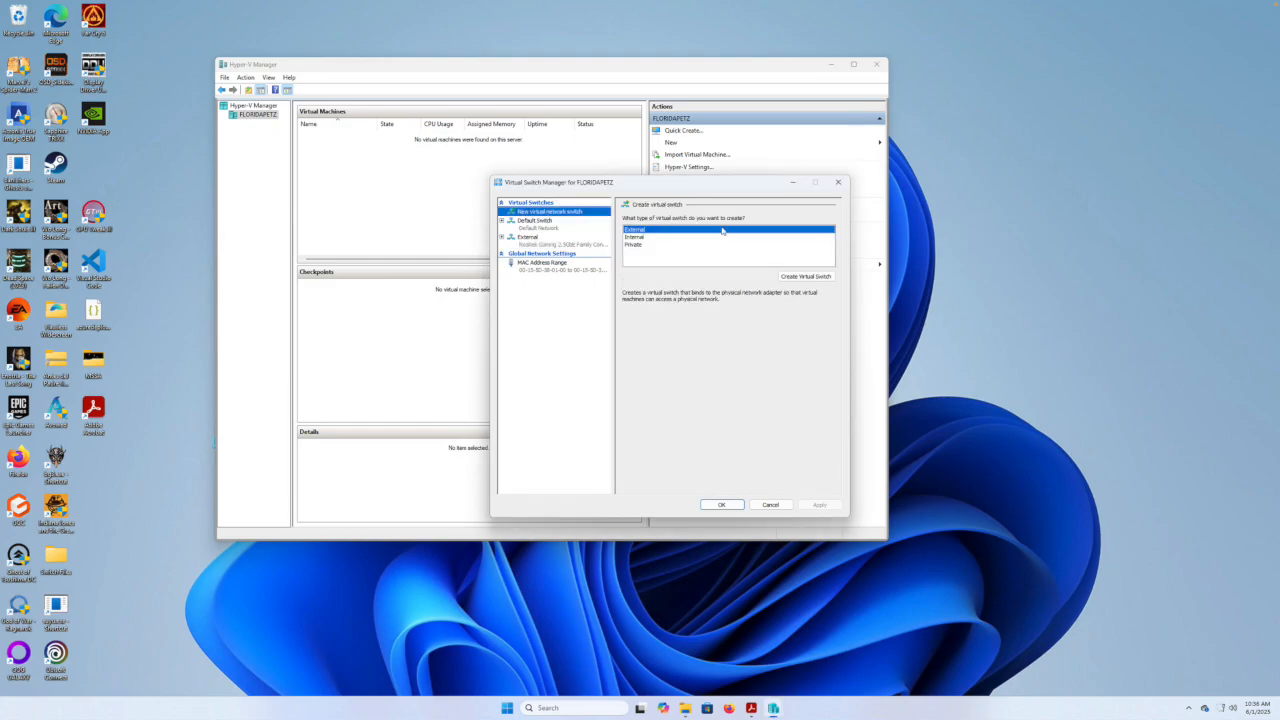
Create an internal-only switch named 'Internal', apply it, and close Virtual Switch Manager with OK.
{"action": "left_click", "coordinate": [641, 238]}
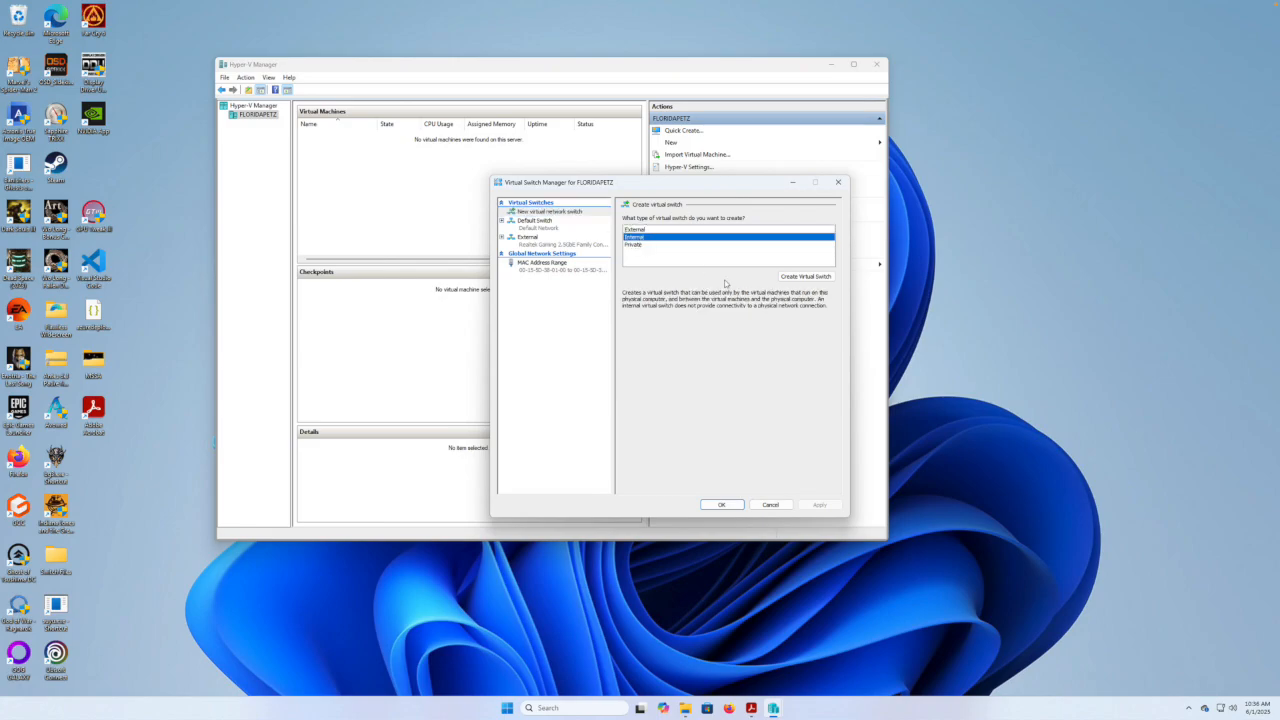
{"action": "left_click", "coordinate": [805, 276]}
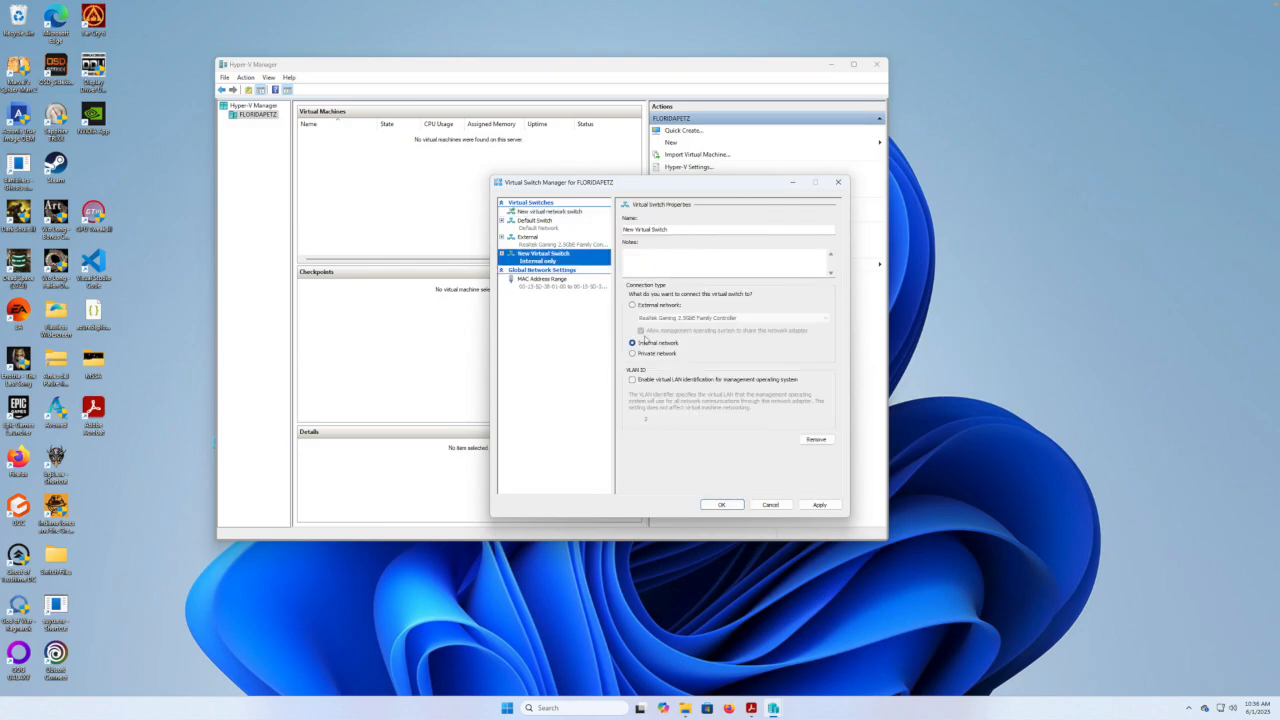
{"action": "left_click_drag", "start_coordinate": [679, 230], "coordinate": [600, 233]}
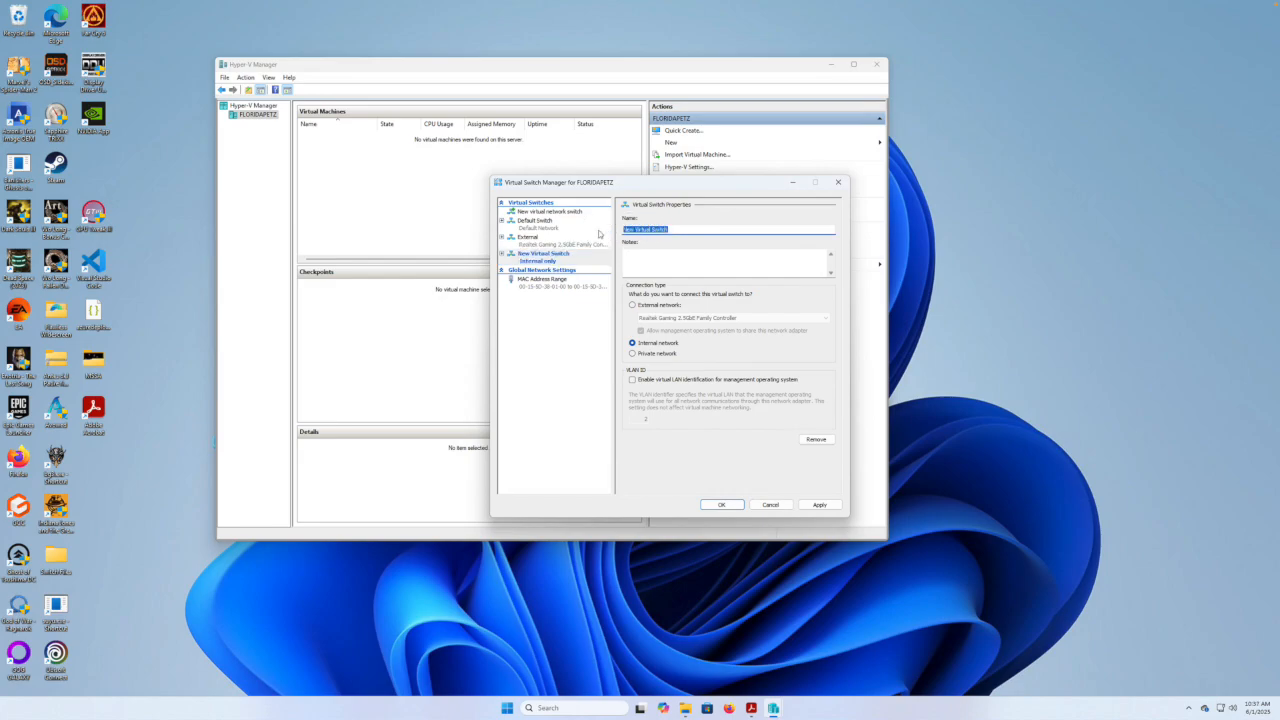
{"action": "type", "text": "Internal"}
{"action": "left_click", "coordinate": [816, 503]}
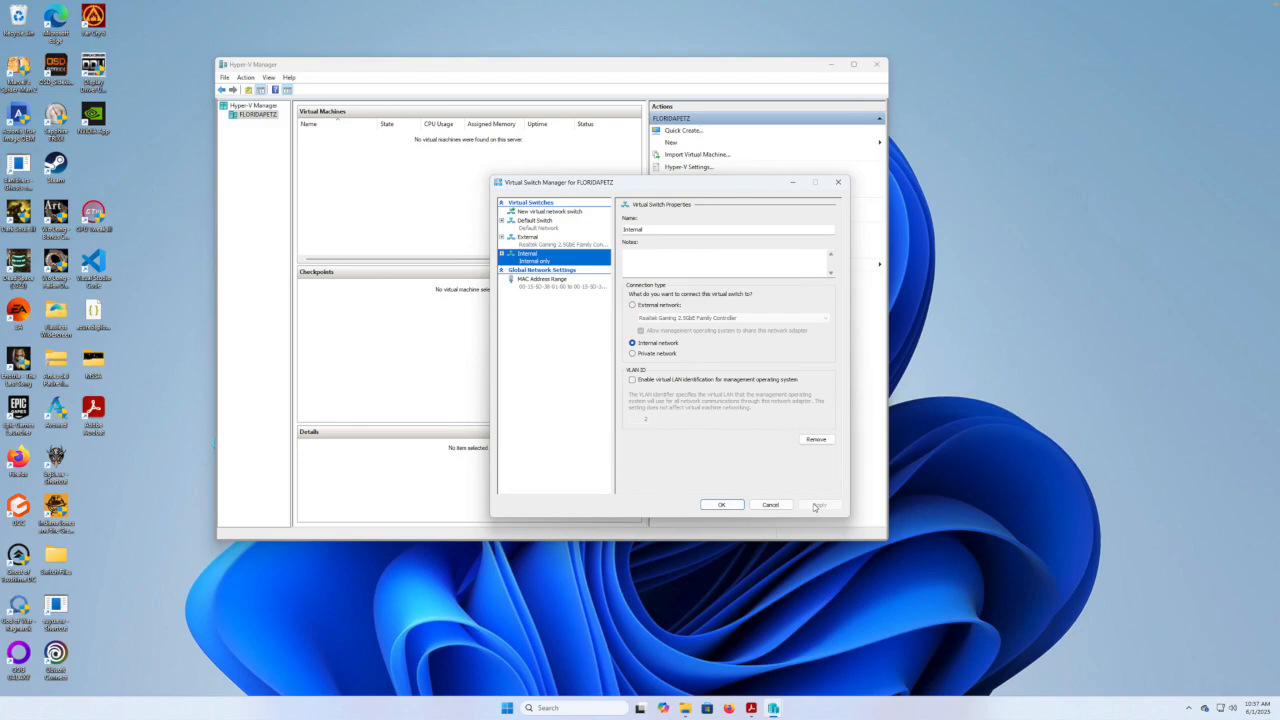
{"action": "left_click", "coordinate": [722, 505]}
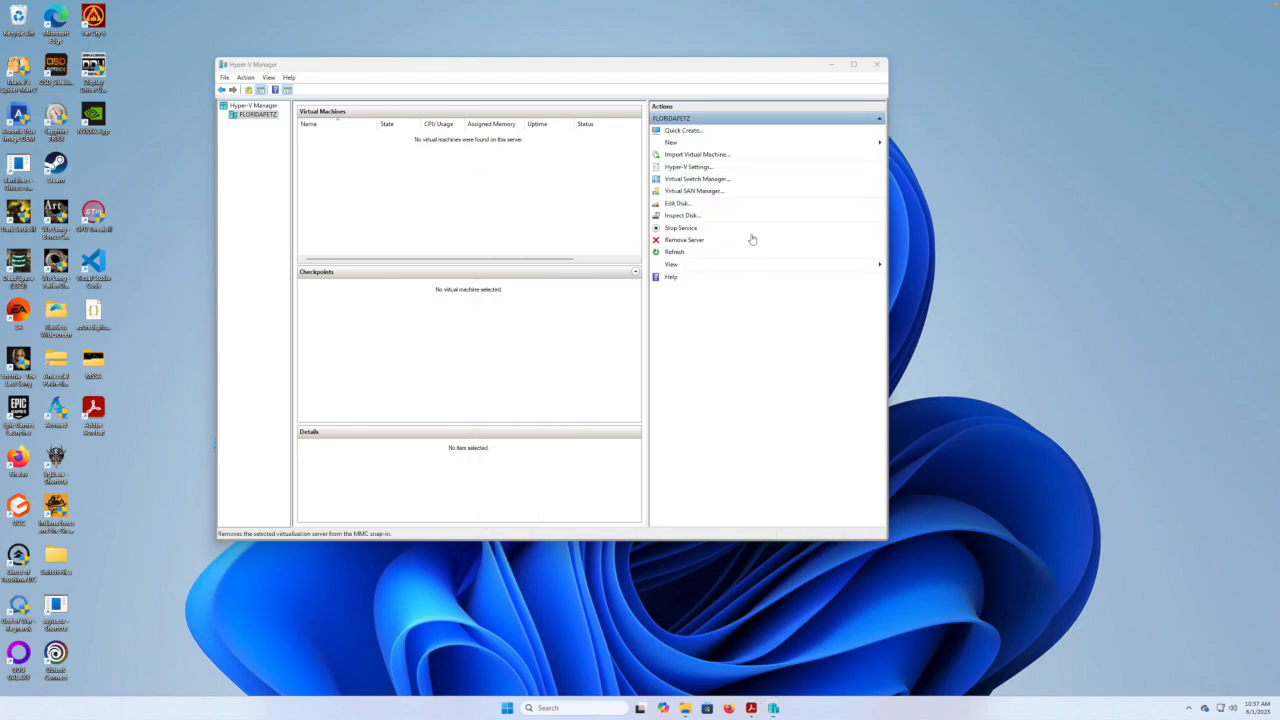
Start the New Virtual Machine Wizard and name the VM 'WindowsServerLab'.
{"action": "left_click", "coordinate": [684, 147]}
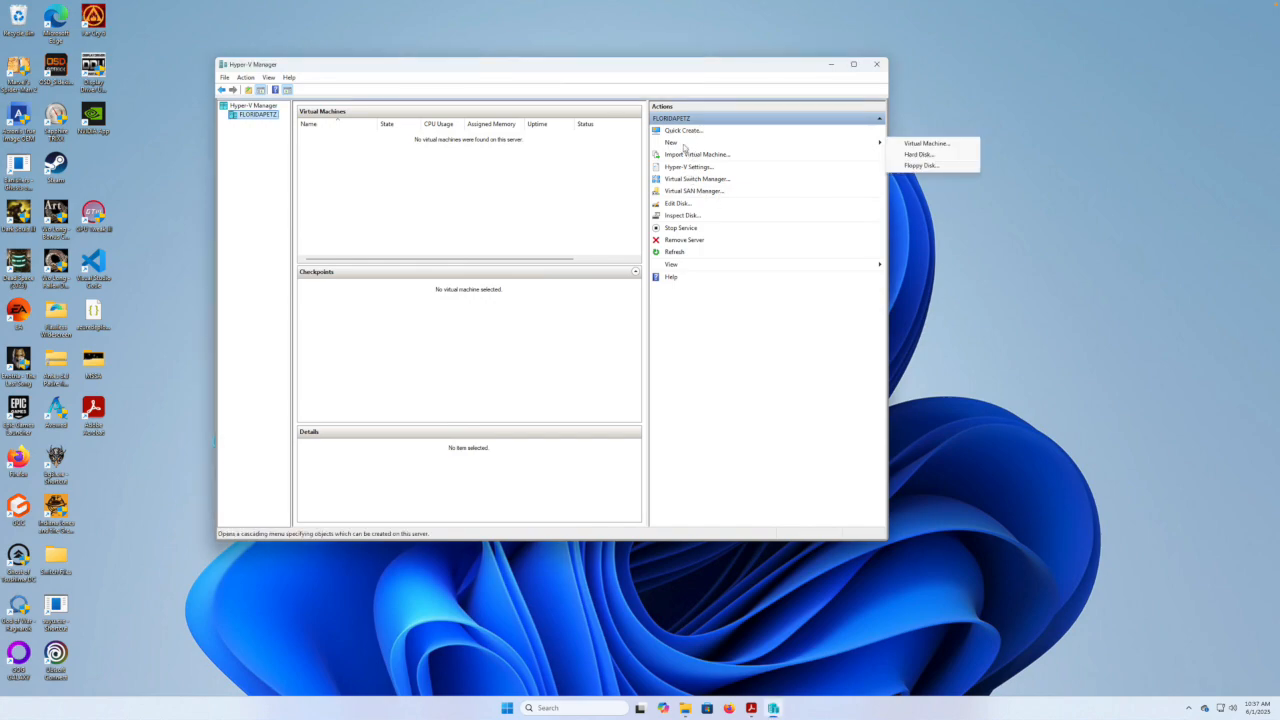
{"action": "left_click", "coordinate": [910, 147]}
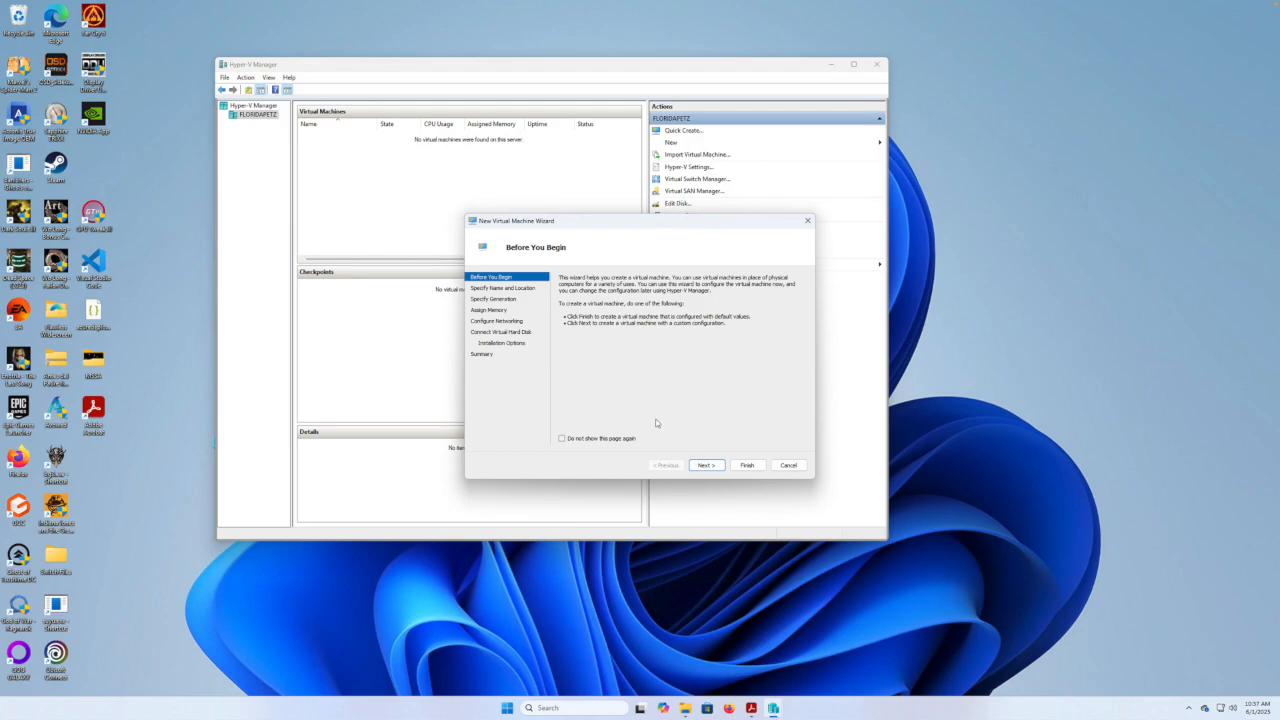
{"action": "left_click", "coordinate": [714, 467]}
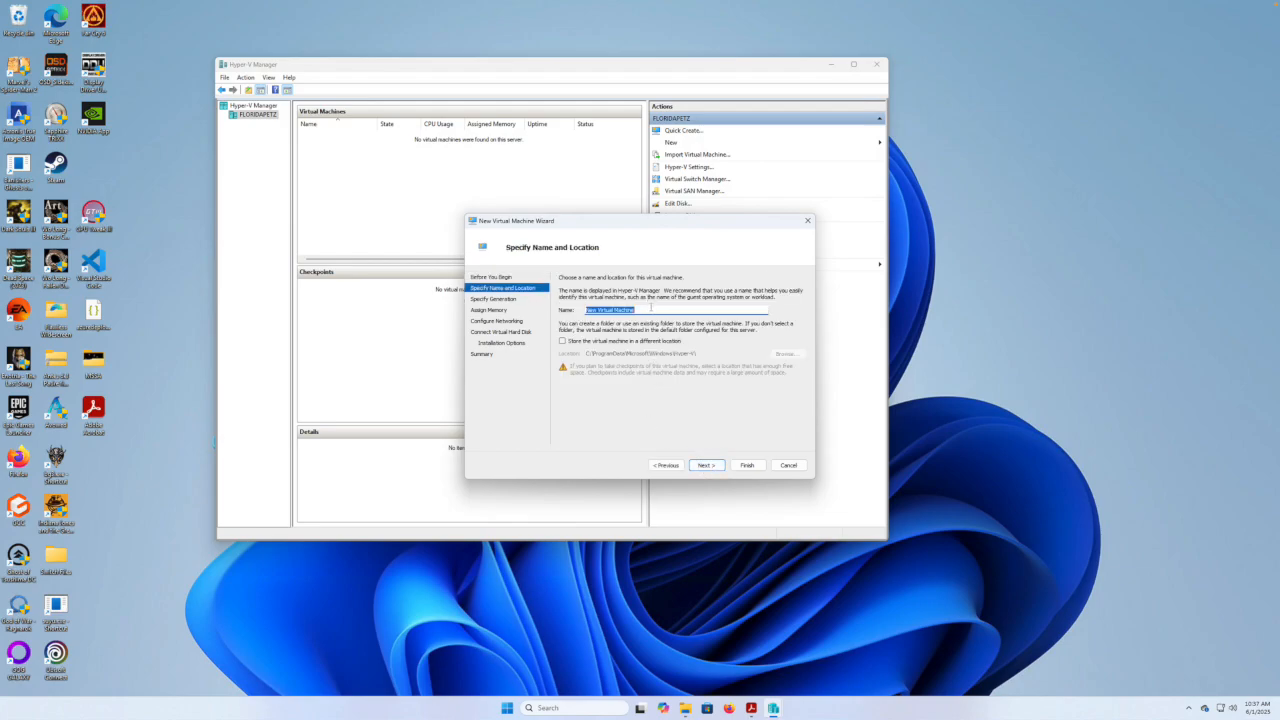
{"action": "type", "text": "WindowsServerLab"}
Store the VM in a custom location on MapleDrive (D:).
{"action": "left_click", "coordinate": [563, 342]}
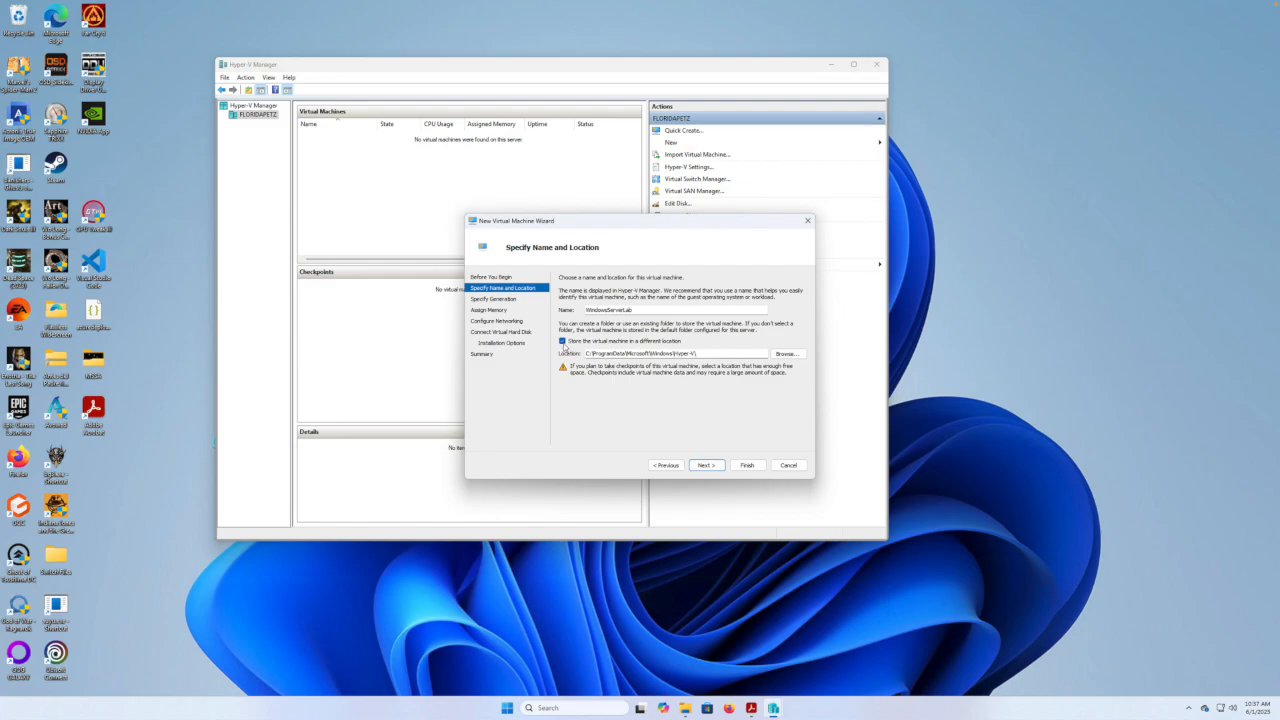
{"action": "left_click", "coordinate": [563, 342]}
{"action": "left_click", "coordinate": [563, 342]}
{"action": "left_click", "coordinate": [786, 354]}
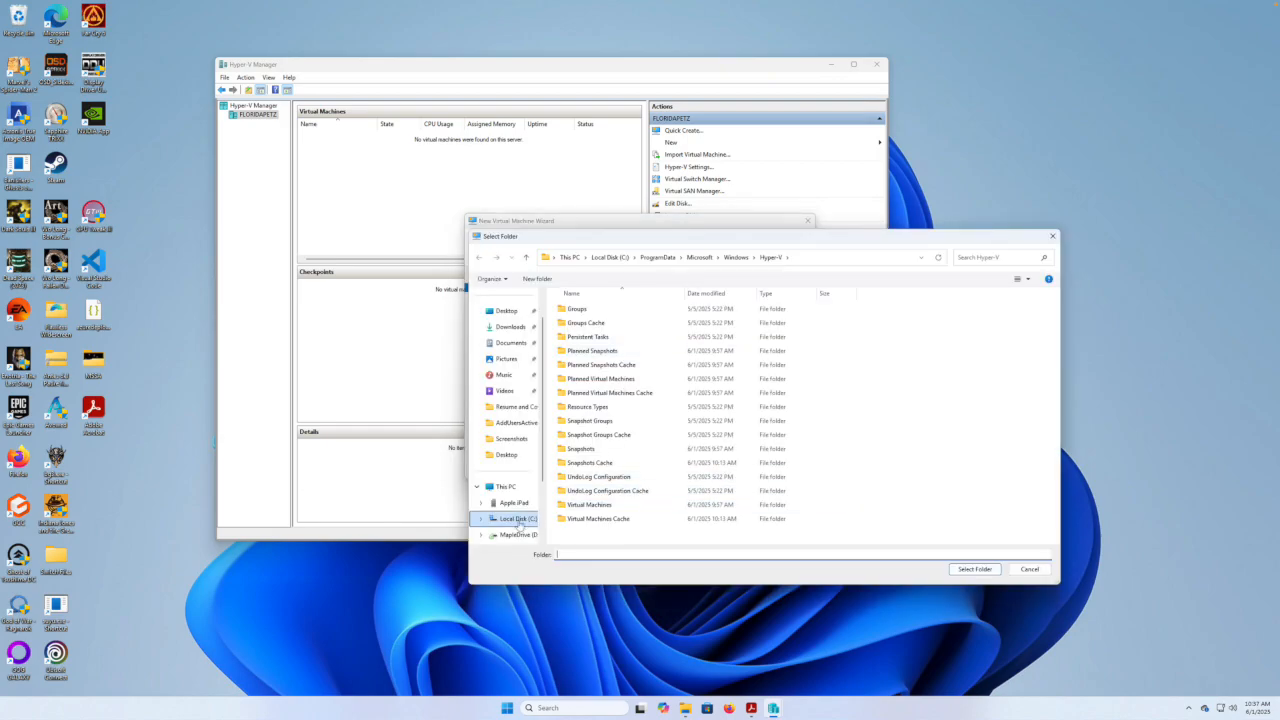
{"action": "left_click", "coordinate": [509, 537]}
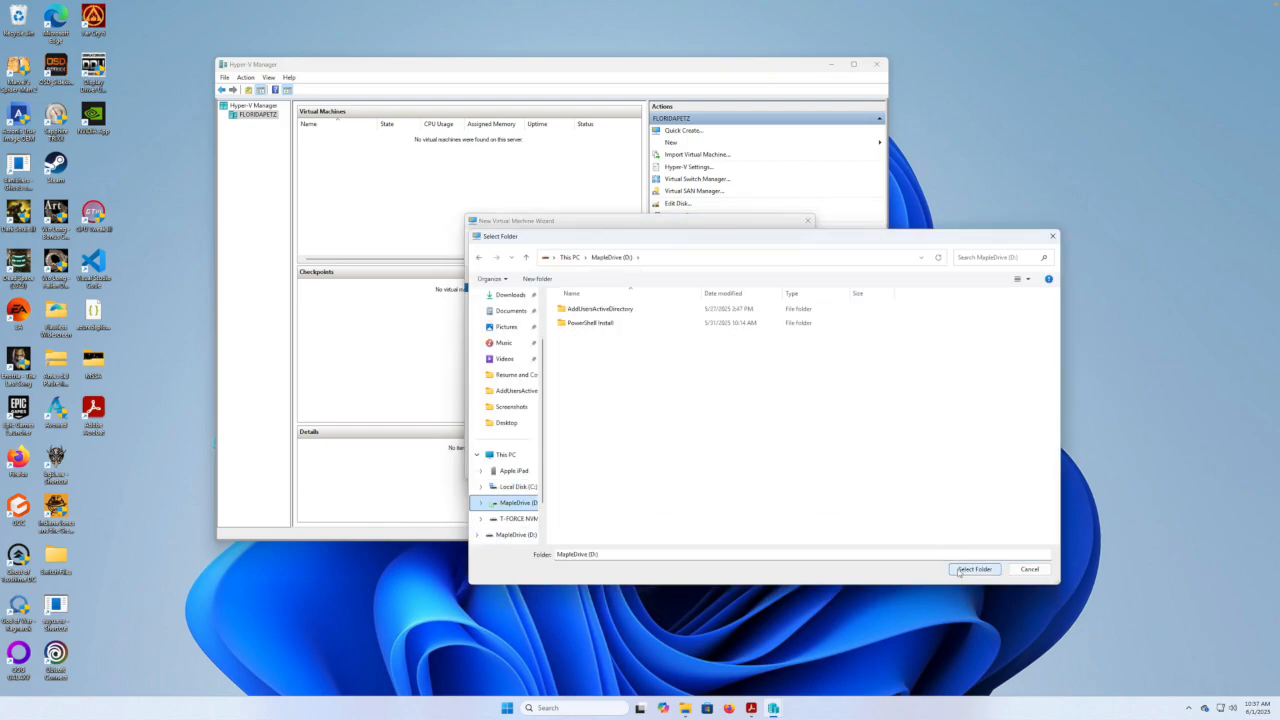
{"action": "left_click", "coordinate": [958, 571]}
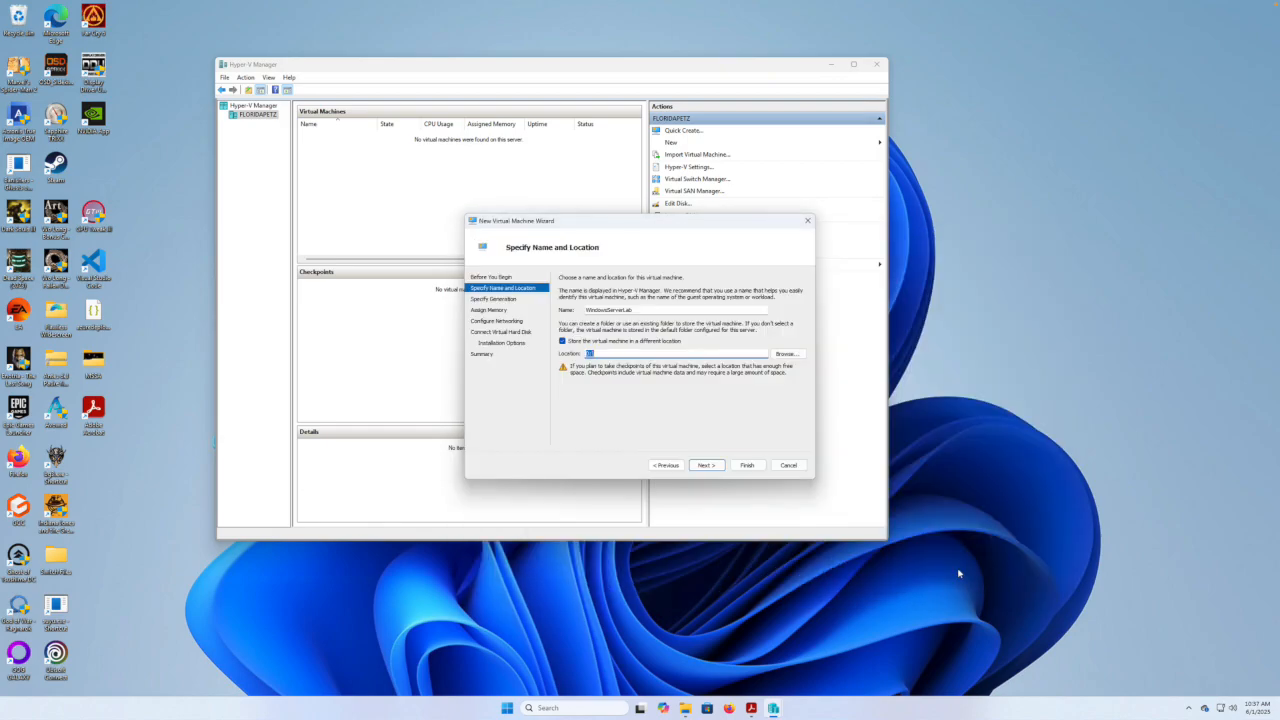
{"action": "left_click", "coordinate": [705, 465]}
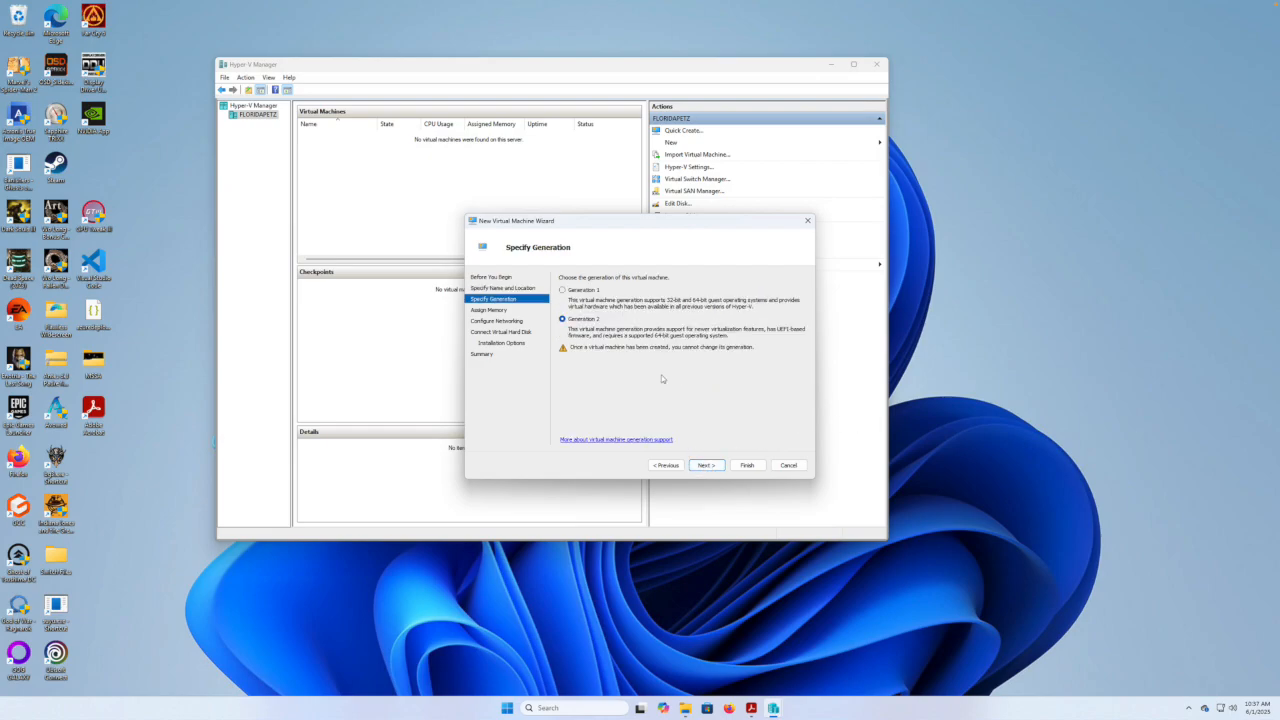
Keep Generation 2 and the default memory, and connect the VM to the External switch.
{"action": "left_click", "coordinate": [706, 465]}
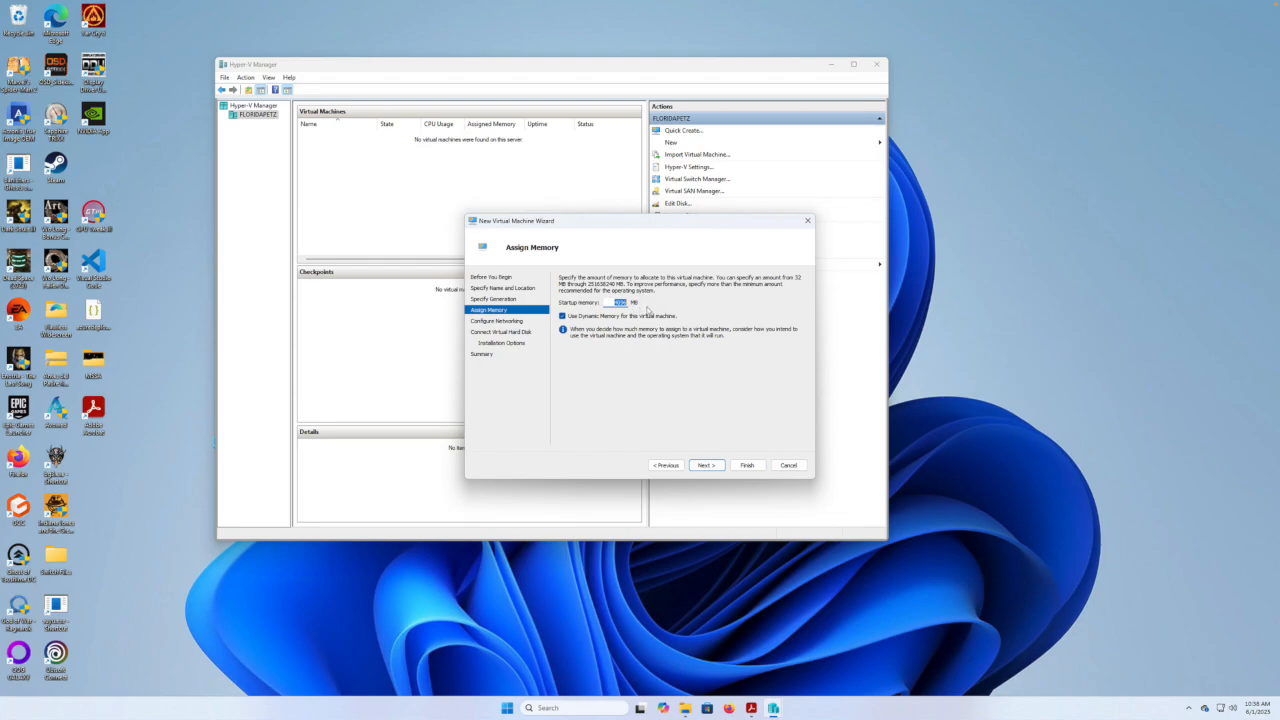
{"action": "left_click", "coordinate": [706, 465]}
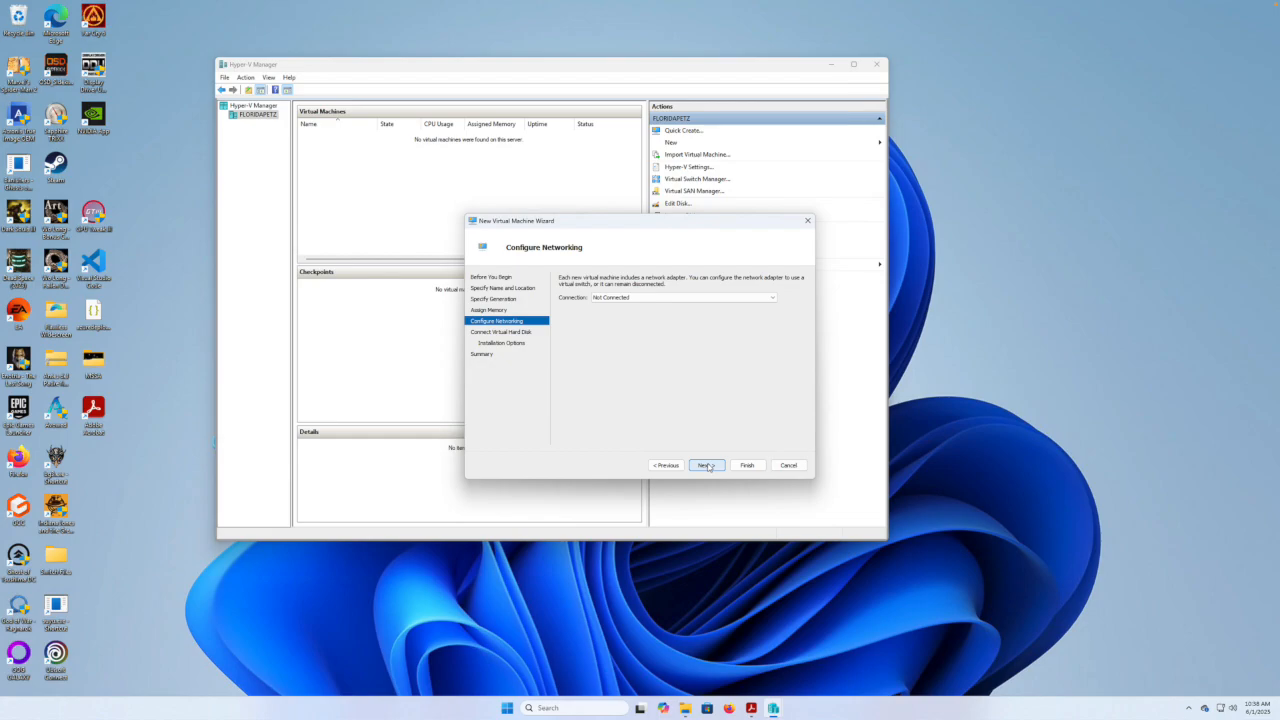
{"action": "left_click", "coordinate": [772, 300]}
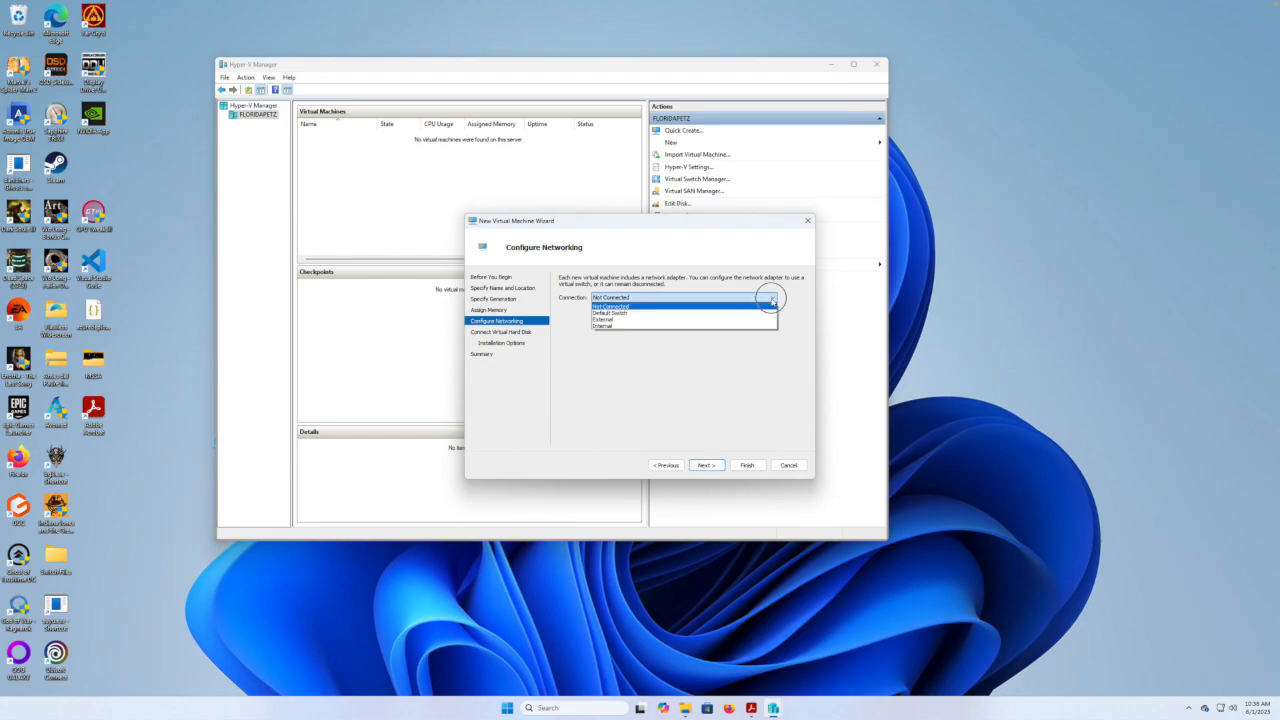
{"action": "left_click", "coordinate": [623, 319]}
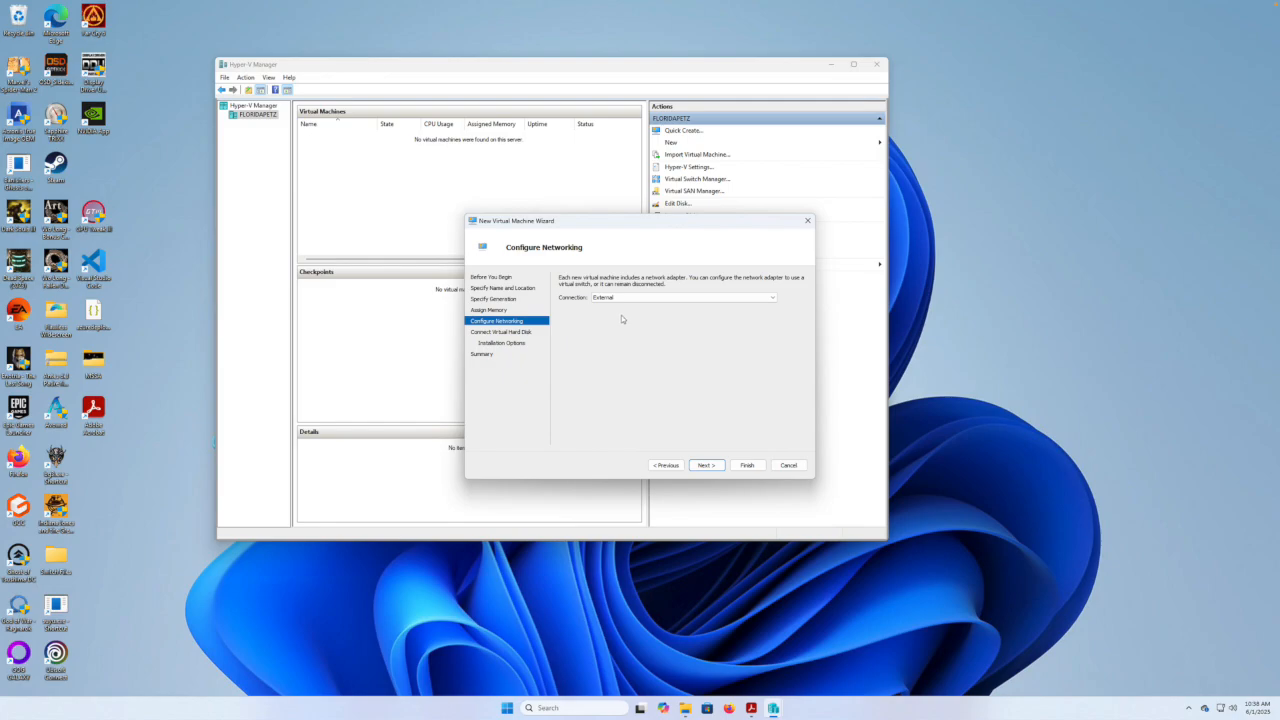
Keep the default new virtual hard disk and choose installing from a bootable CD/DVD-ROM.
{"action": "left_click", "coordinate": [703, 466]}
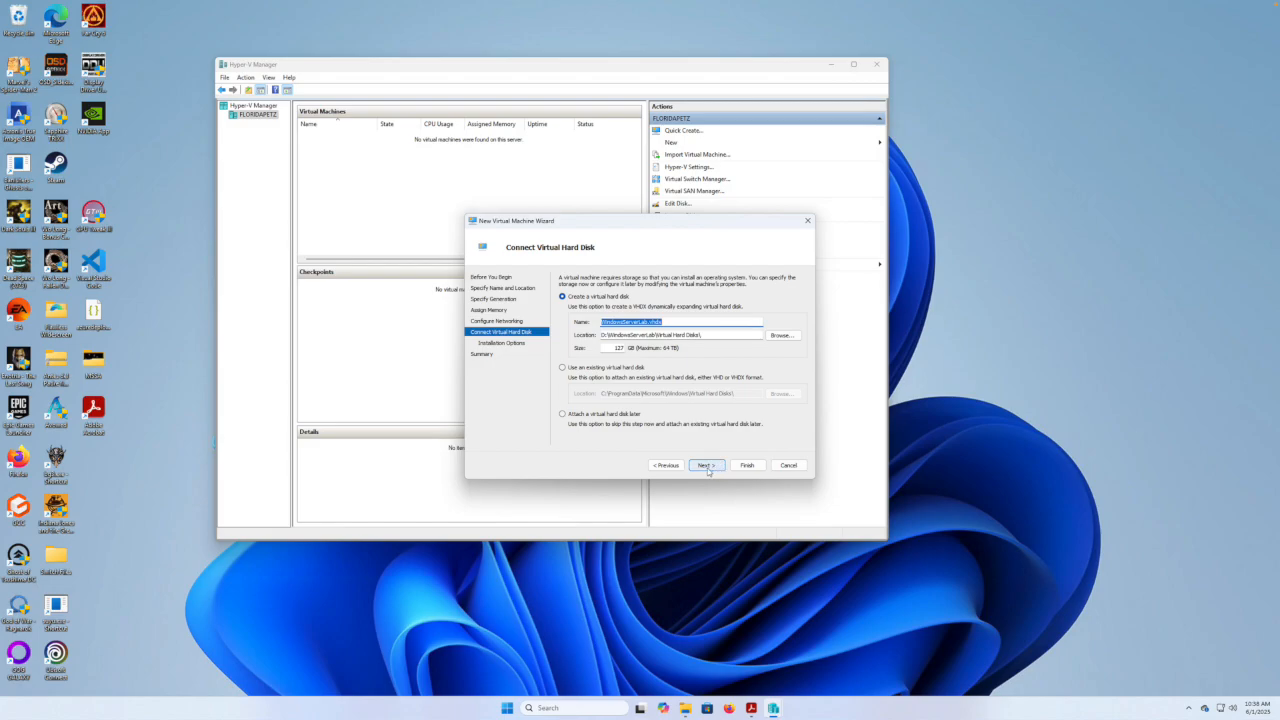
{"action": "left_click", "coordinate": [704, 466]}
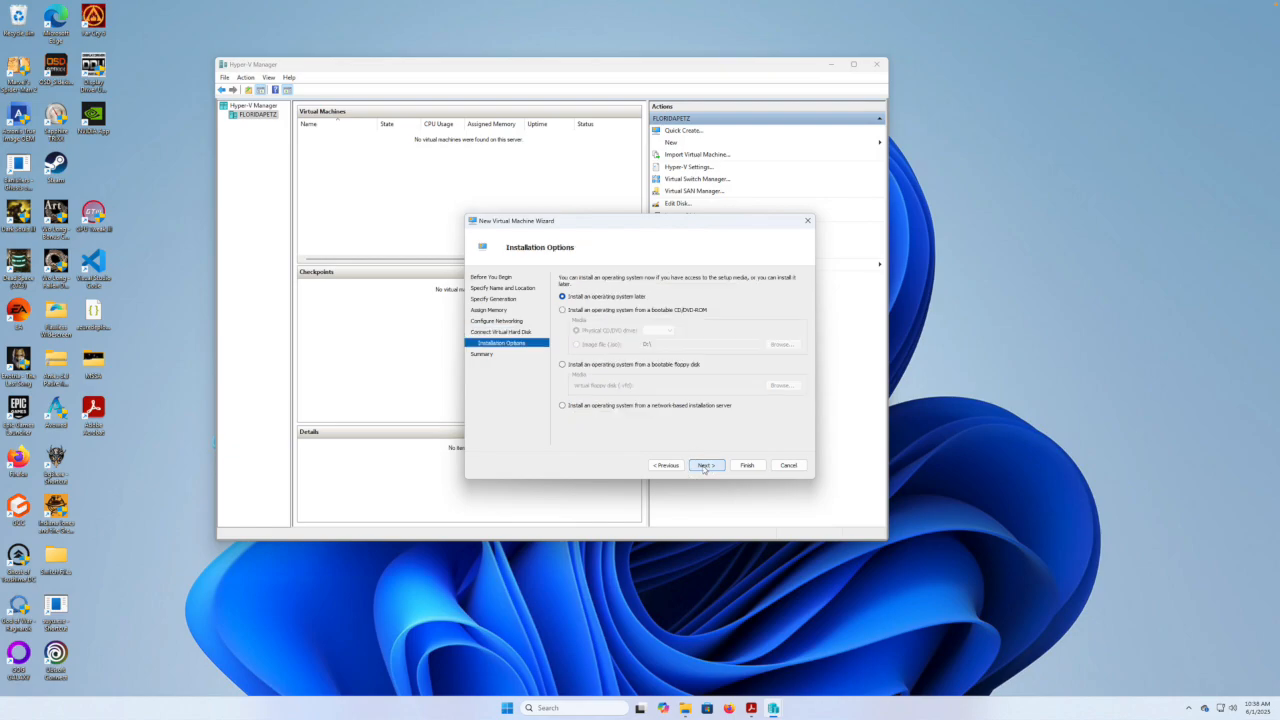
{"action": "left_click", "coordinate": [563, 310]}
Use the SERVER_EVAL_x64FRE_en-us.iso image as install media and finish the wizard.
{"action": "left_click", "coordinate": [576, 344]}
{"action": "left_click", "coordinate": [781, 344]}
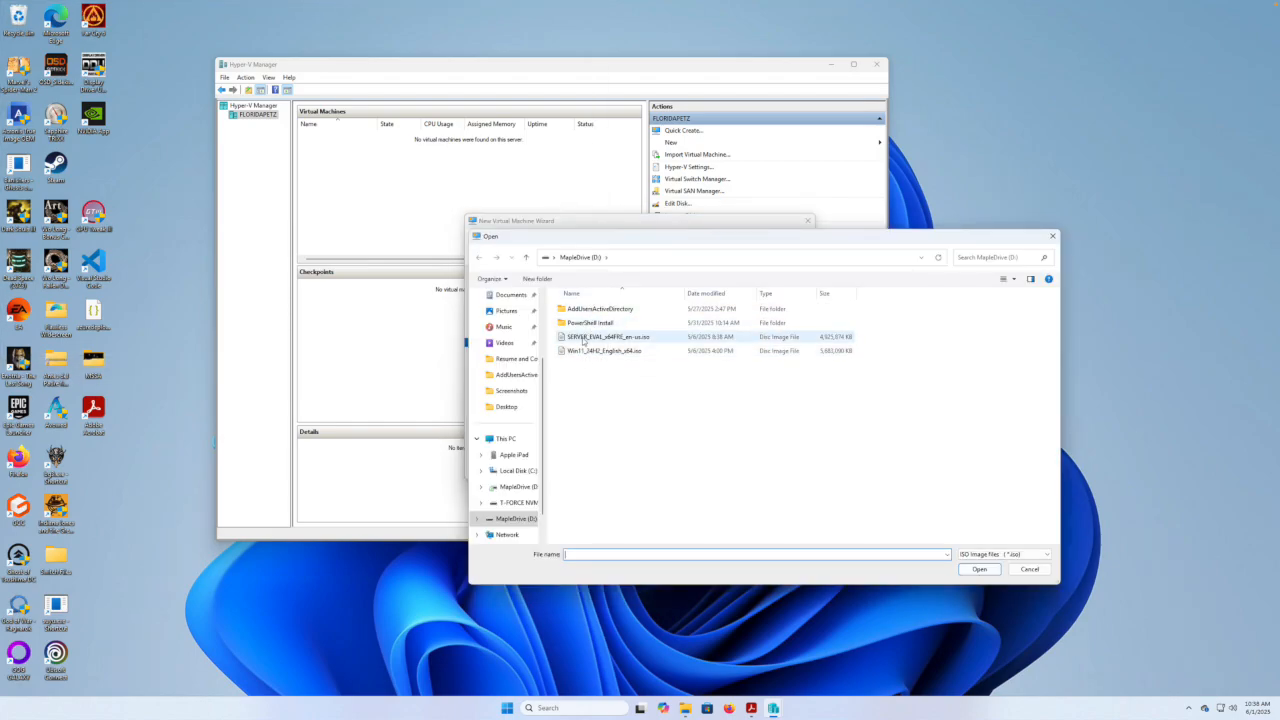
{"action": "left_click", "coordinate": [579, 341]}
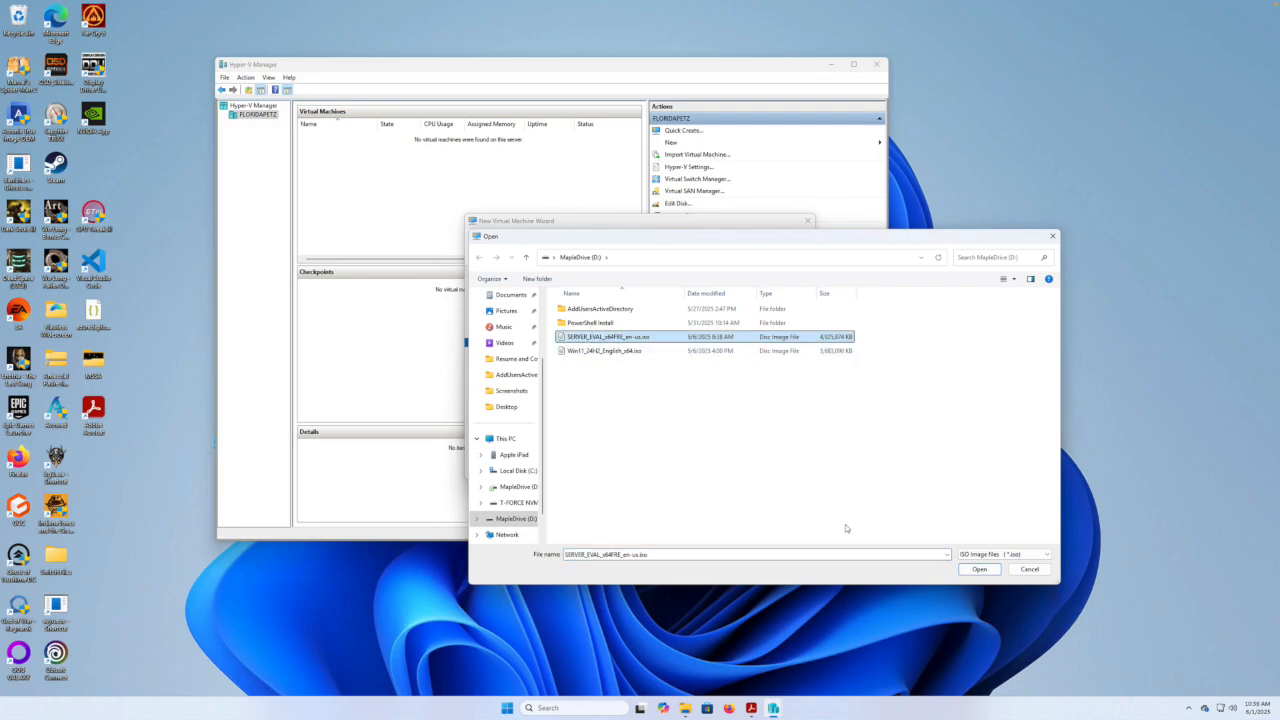
{"action": "left_click", "coordinate": [970, 570]}
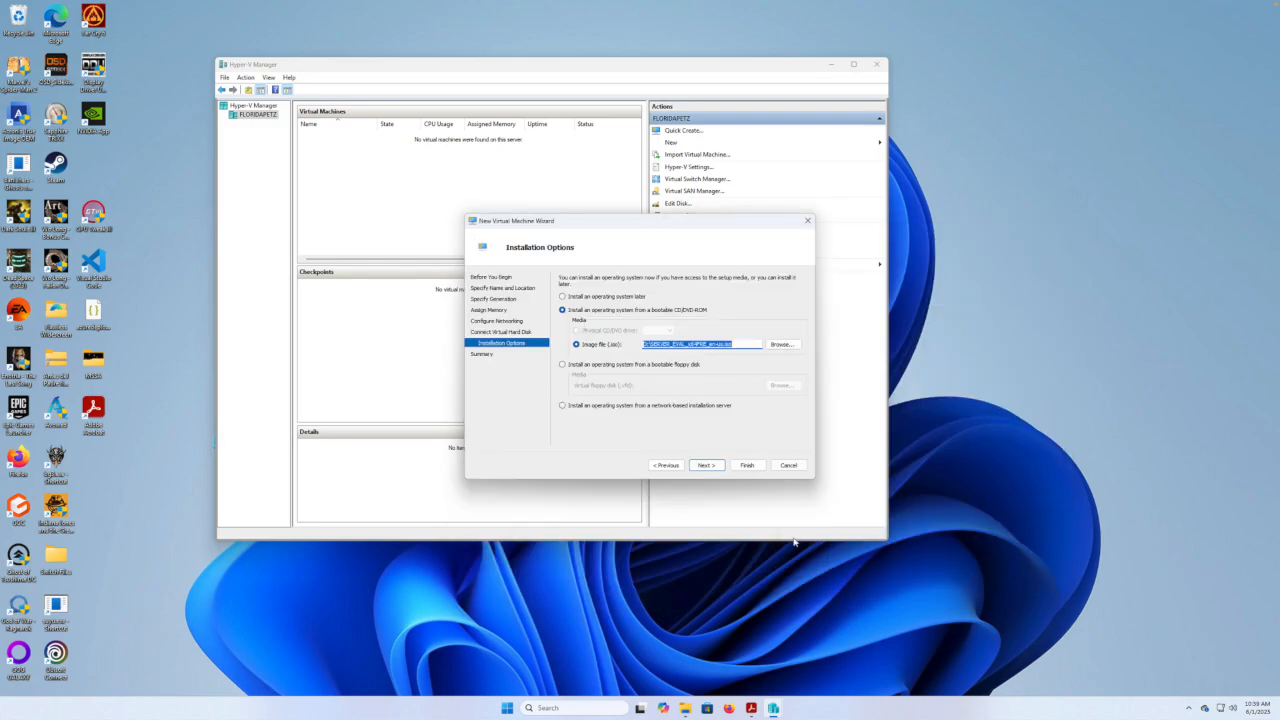
{"action": "left_click", "coordinate": [709, 466]}
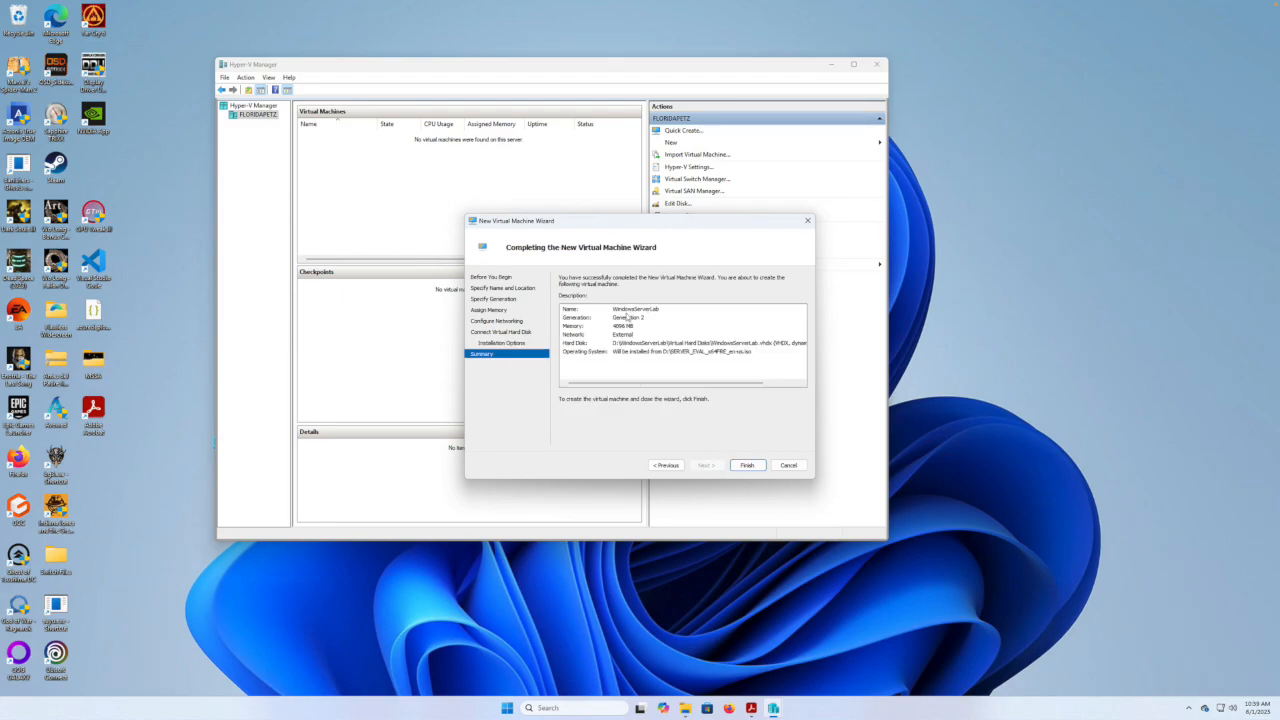
{"action": "left_click", "coordinate": [742, 467]}
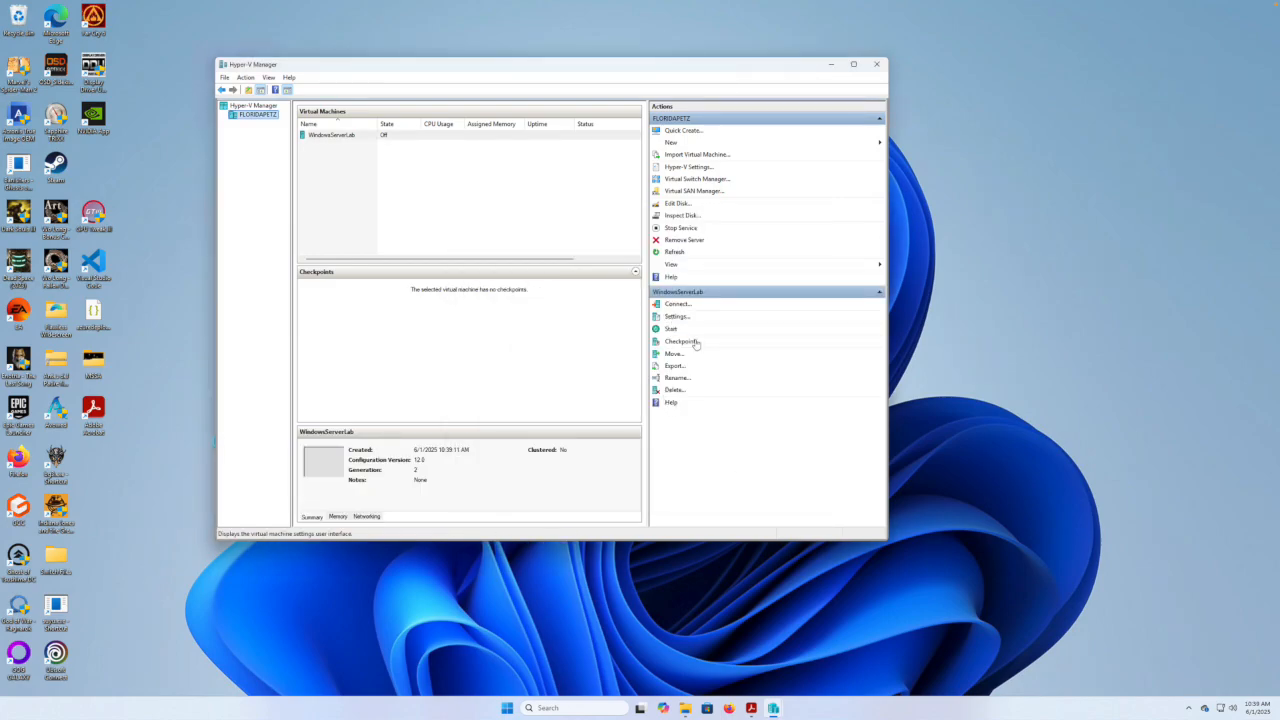
{"action": "left_click", "coordinate": [751, 708]}
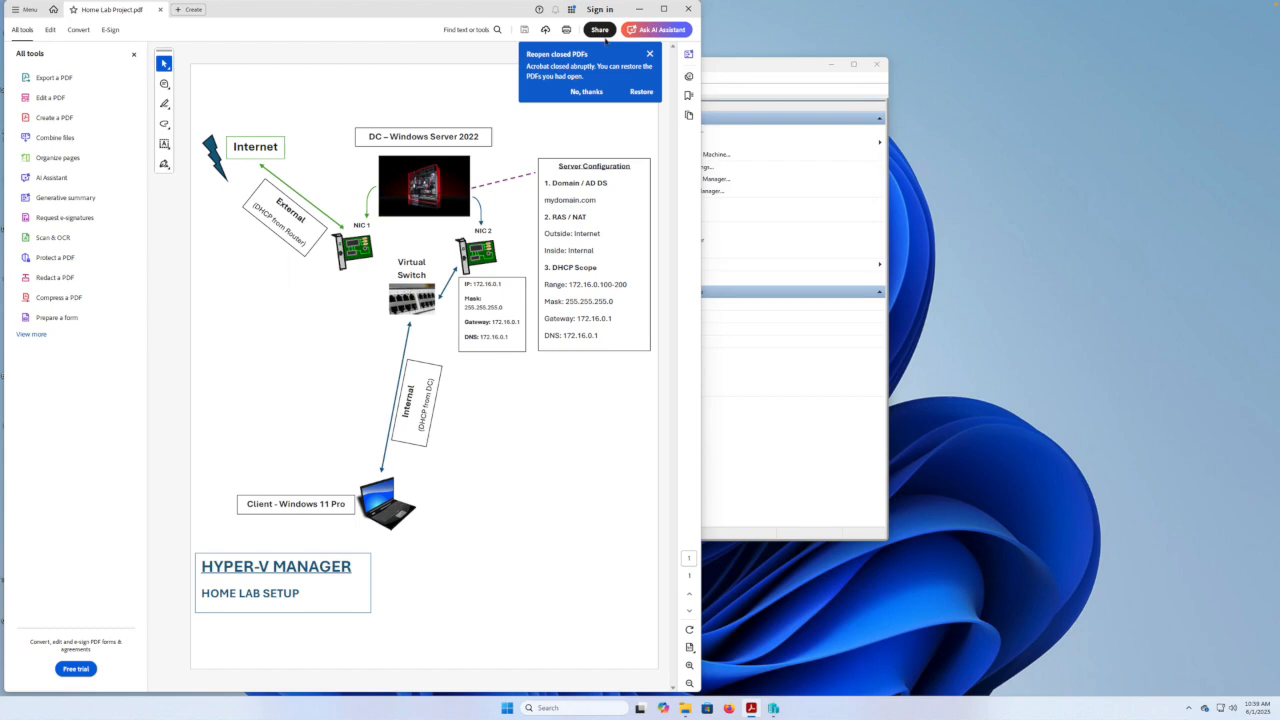
{"action": "left_click", "coordinate": [639, 9]}
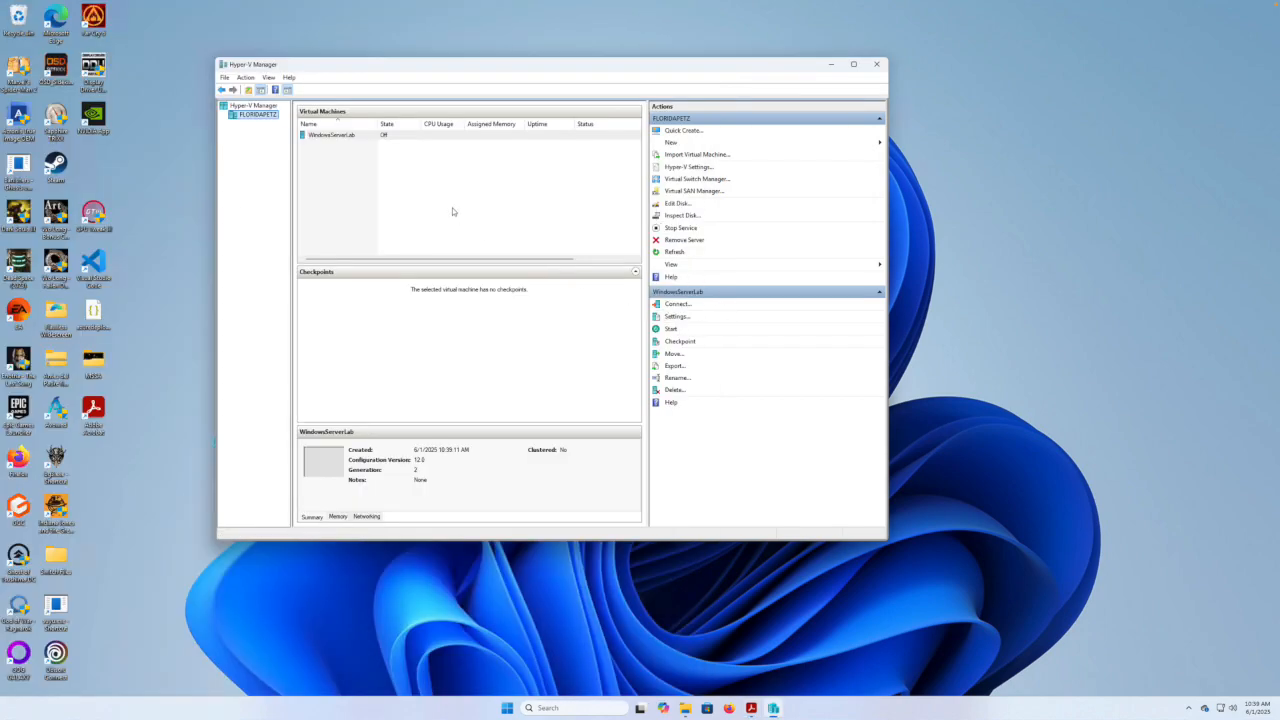
{"action": "left_click", "coordinate": [405, 138]}
Add a second network adapter to WindowsServerLab on the Internal switch and save the settings.
{"action": "right_click", "coordinate": [405, 138]}
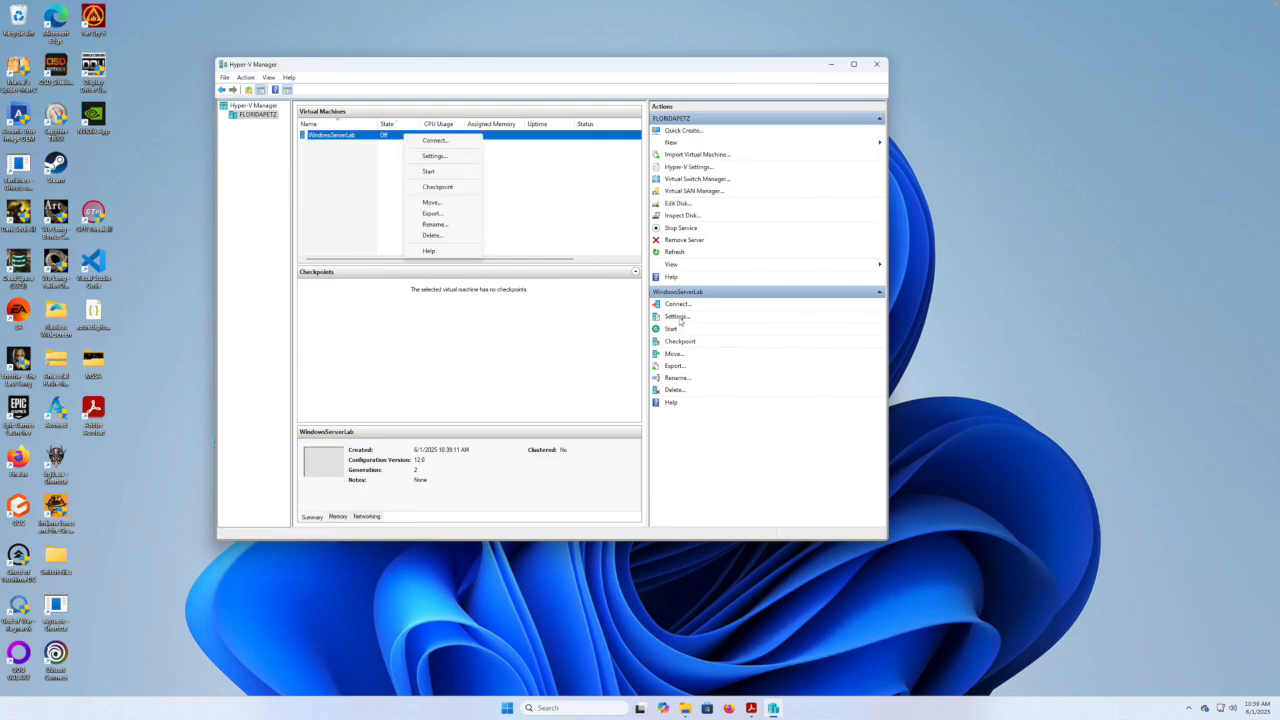
{"action": "left_click", "coordinate": [436, 157]}
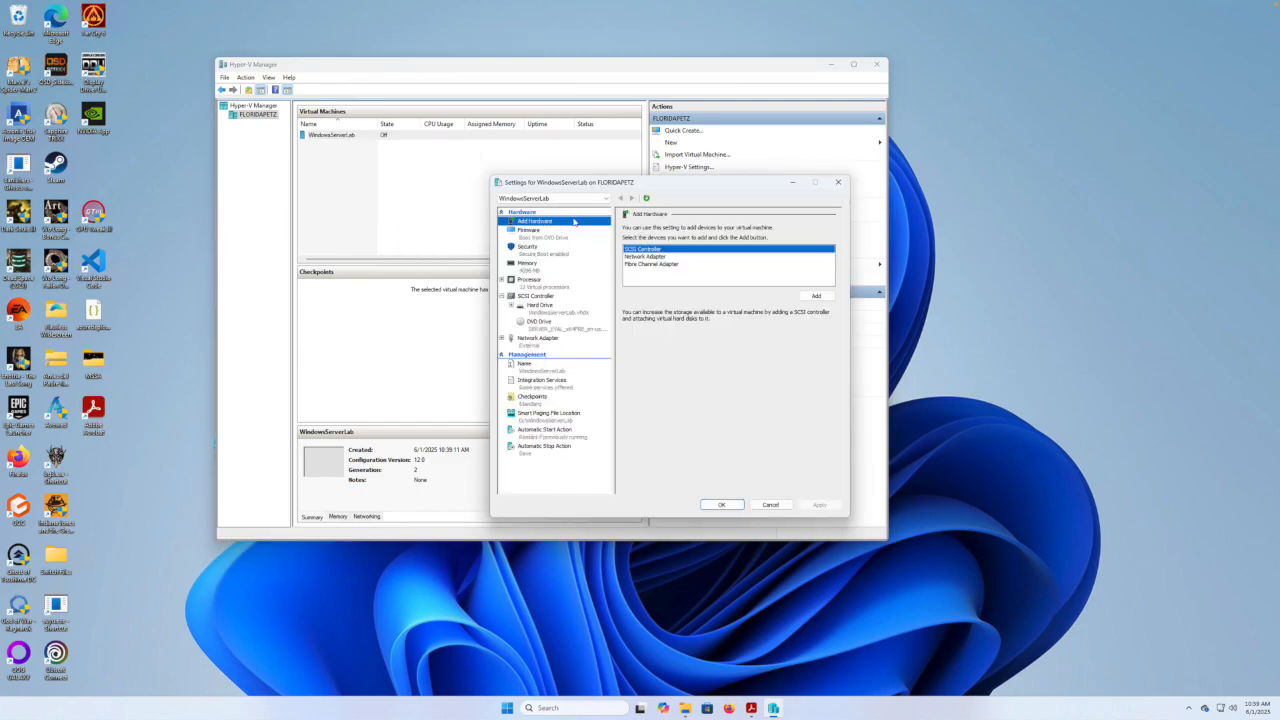
{"action": "left_click", "coordinate": [640, 257]}
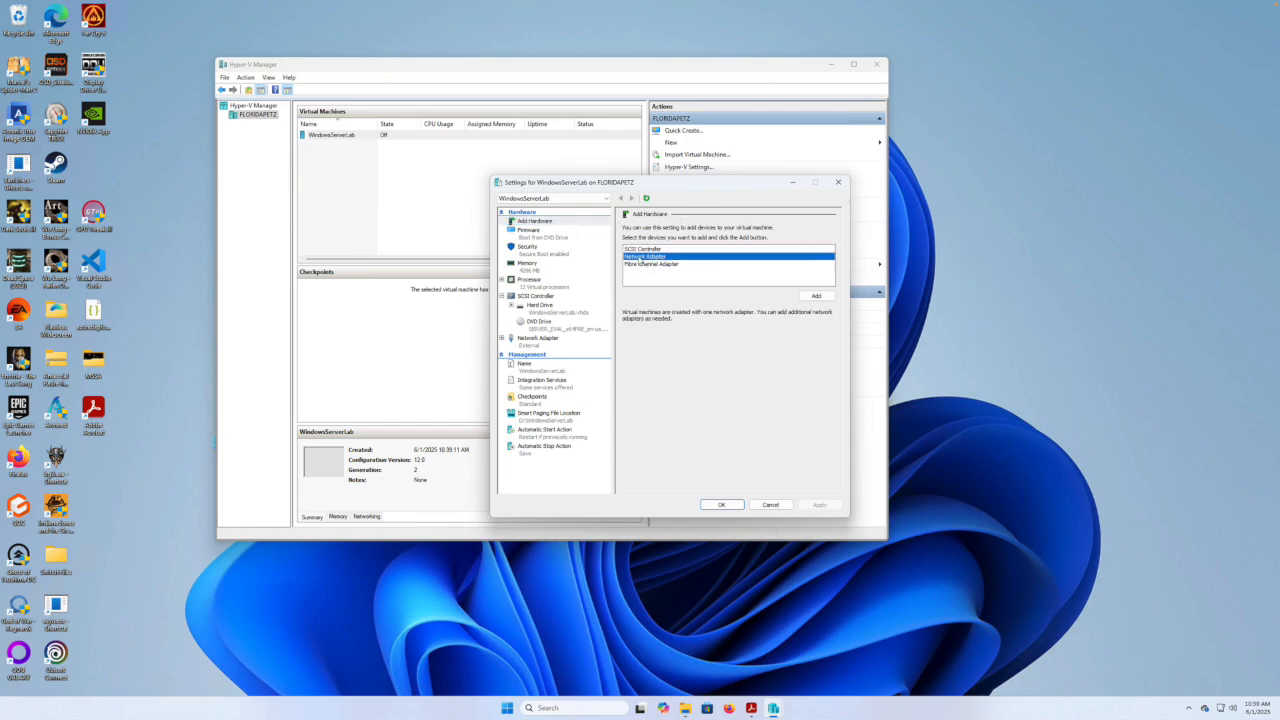
{"action": "left_click", "coordinate": [579, 224]}
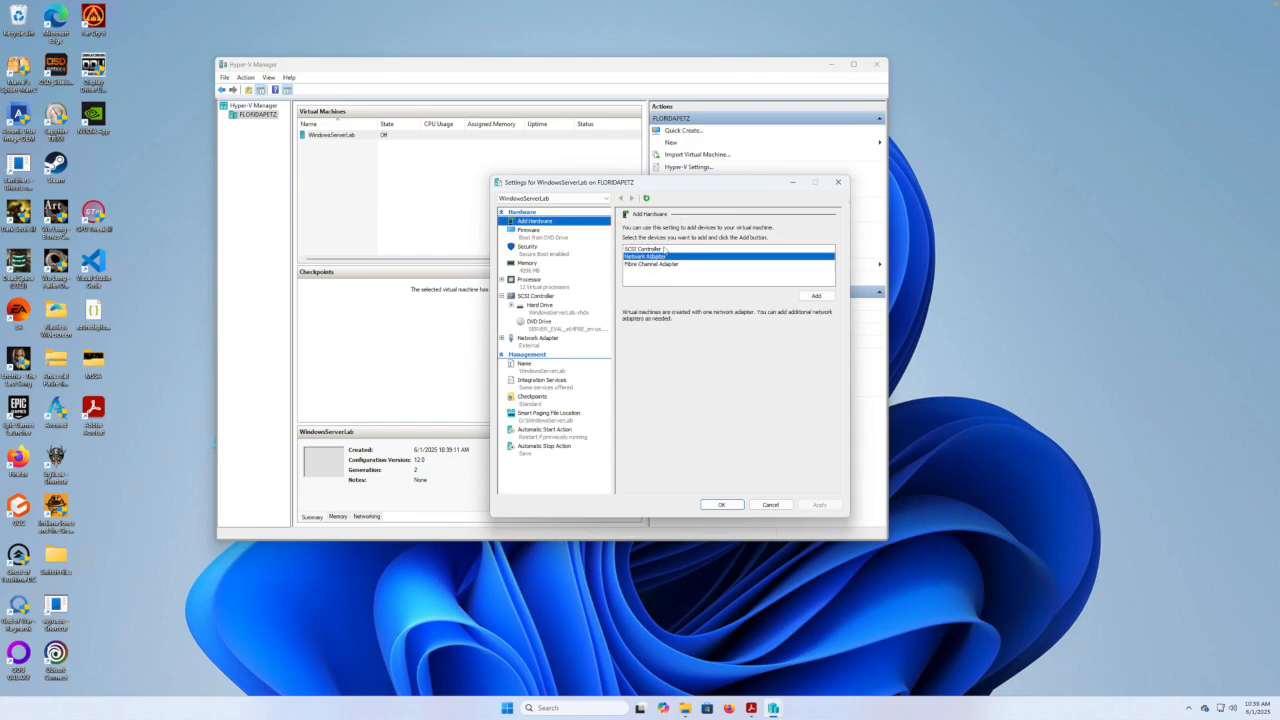
{"action": "left_click", "coordinate": [808, 297]}
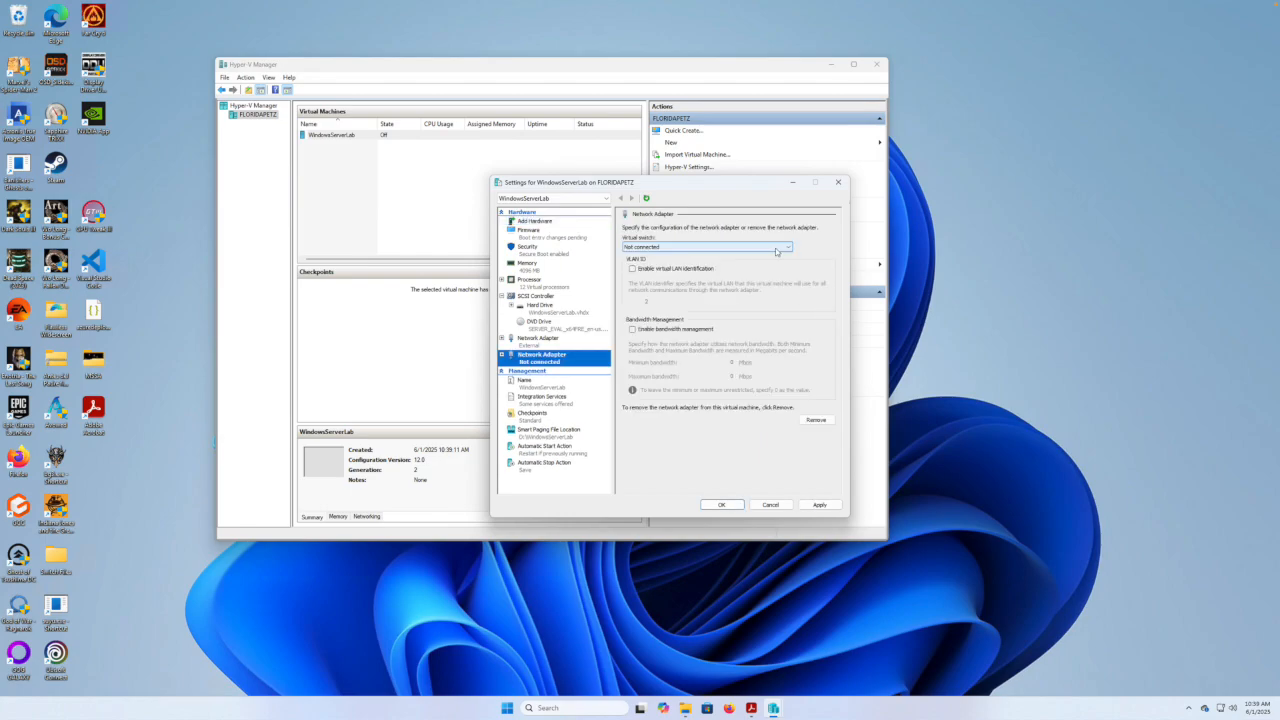
{"action": "left_click", "coordinate": [788, 248]}
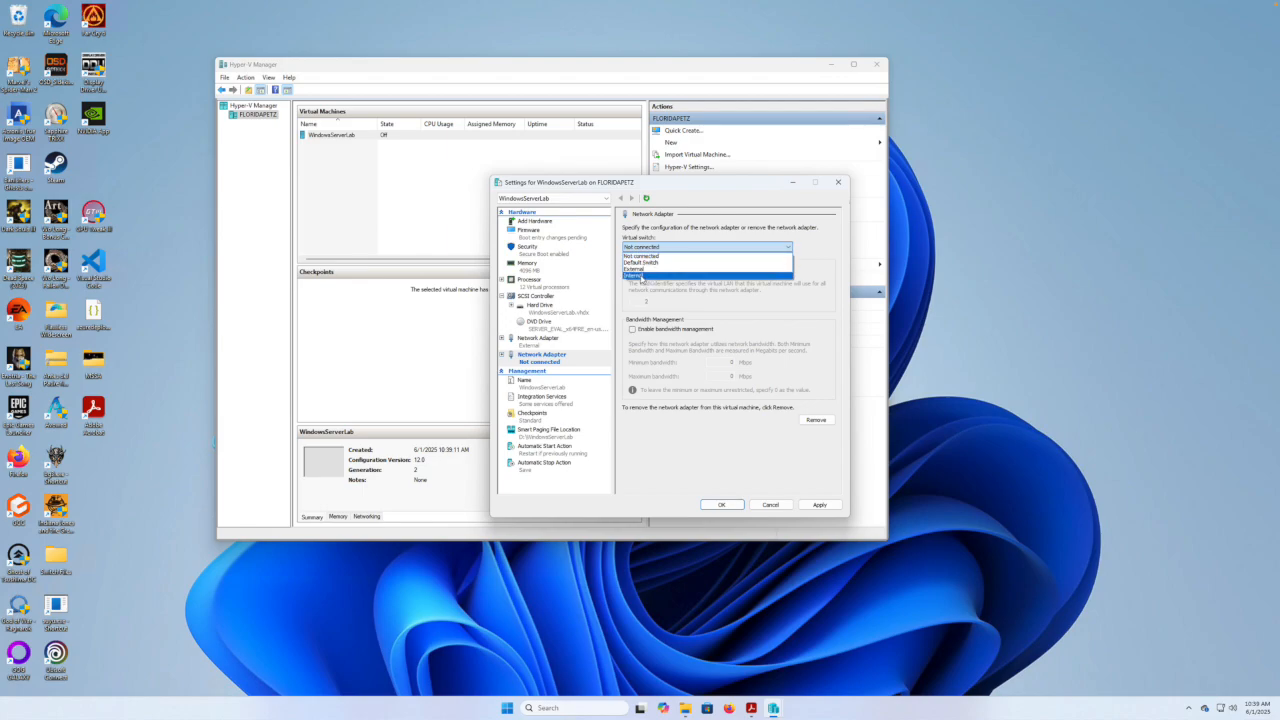
{"action": "left_click", "coordinate": [641, 276]}
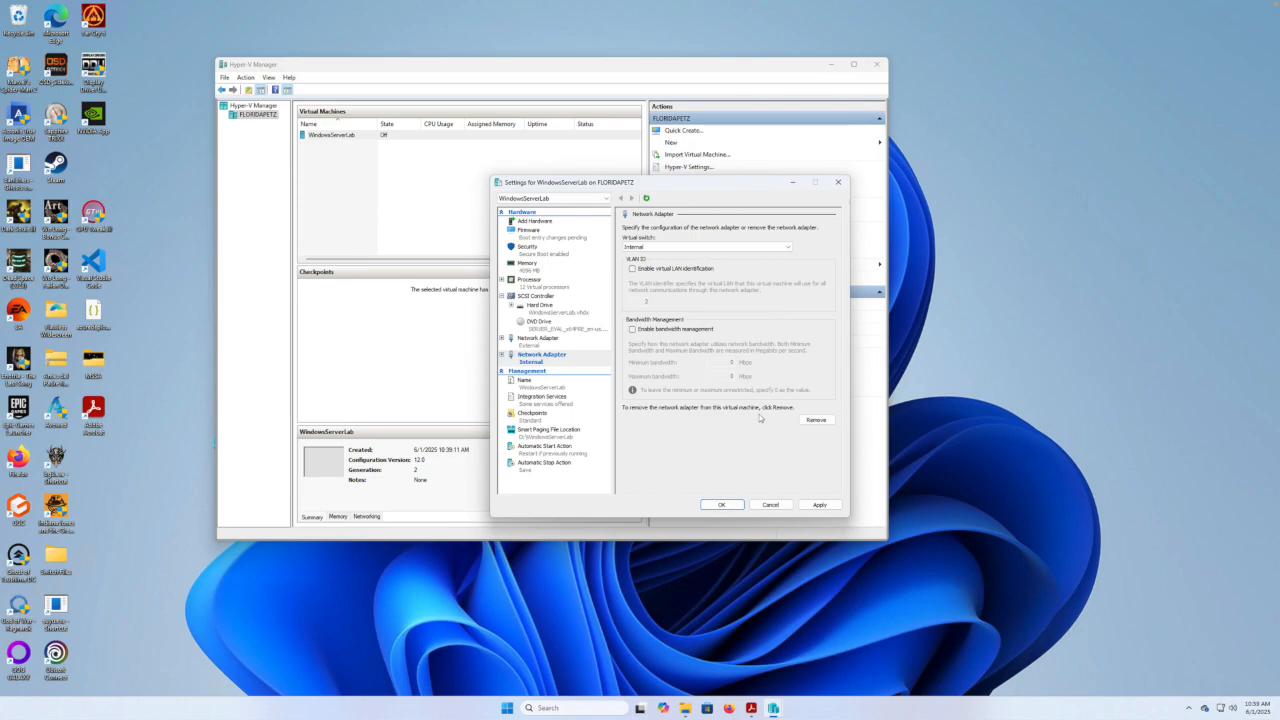
{"action": "left_click", "coordinate": [819, 504]}
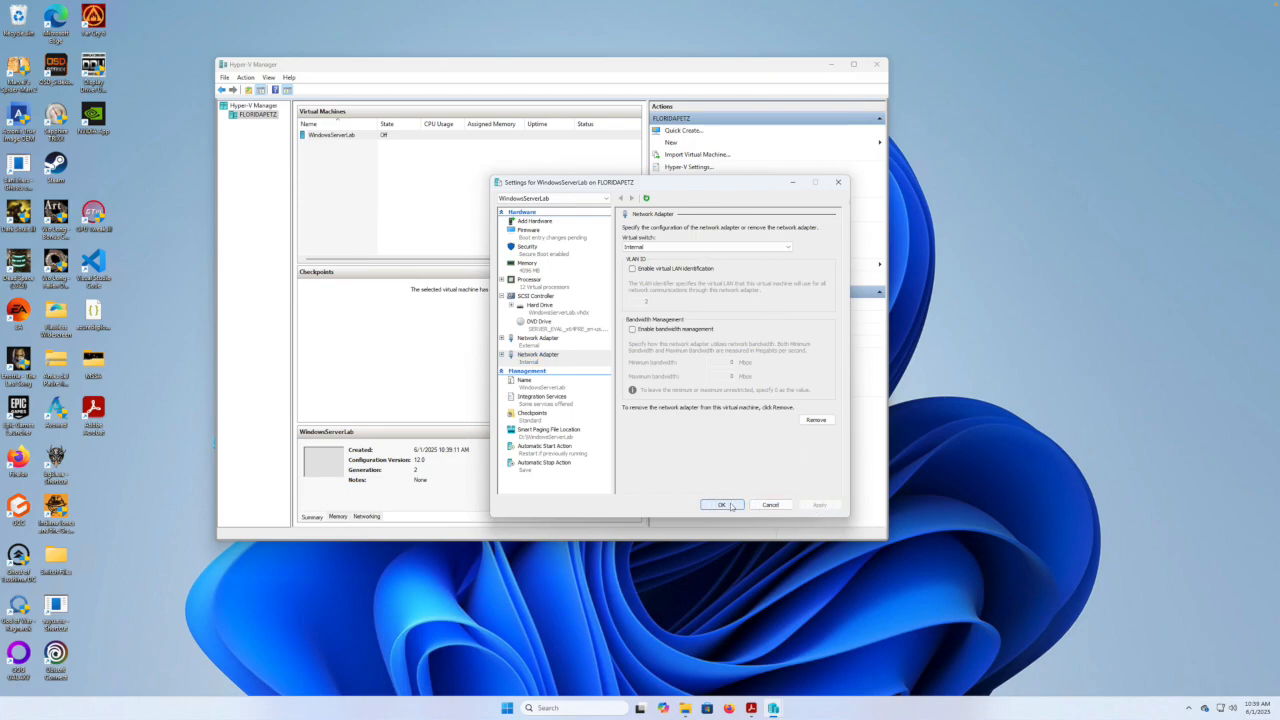
{"action": "left_click", "coordinate": [724, 505]}
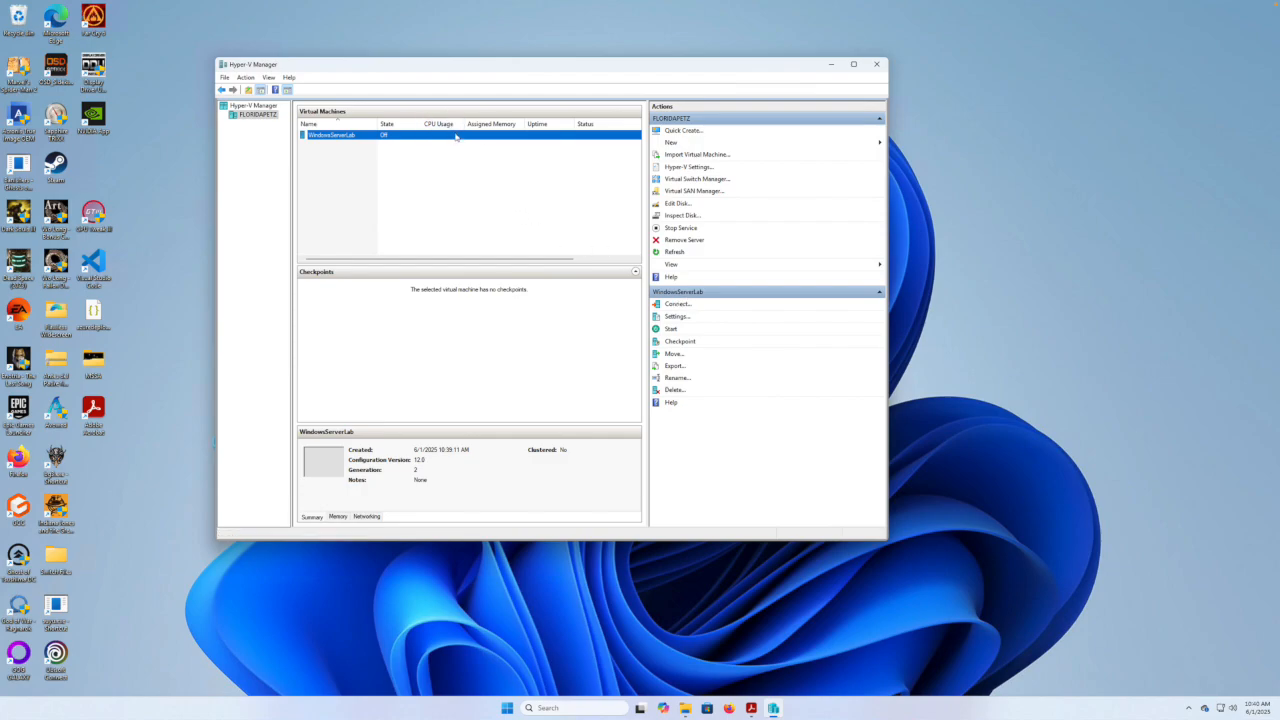
Reopen WindowsServerLab's settings to verify both network adapters, then close them.
{"action": "left_click", "coordinate": [674, 316]}
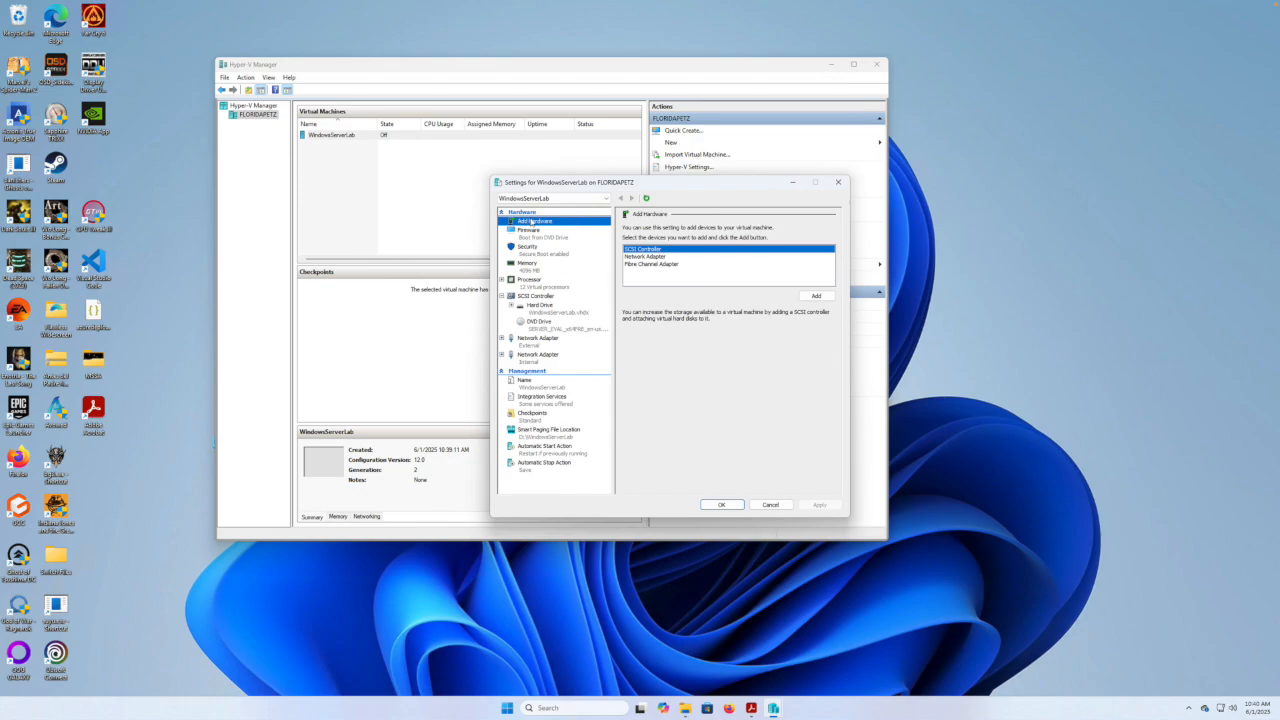
{"action": "left_click", "coordinate": [733, 503]}
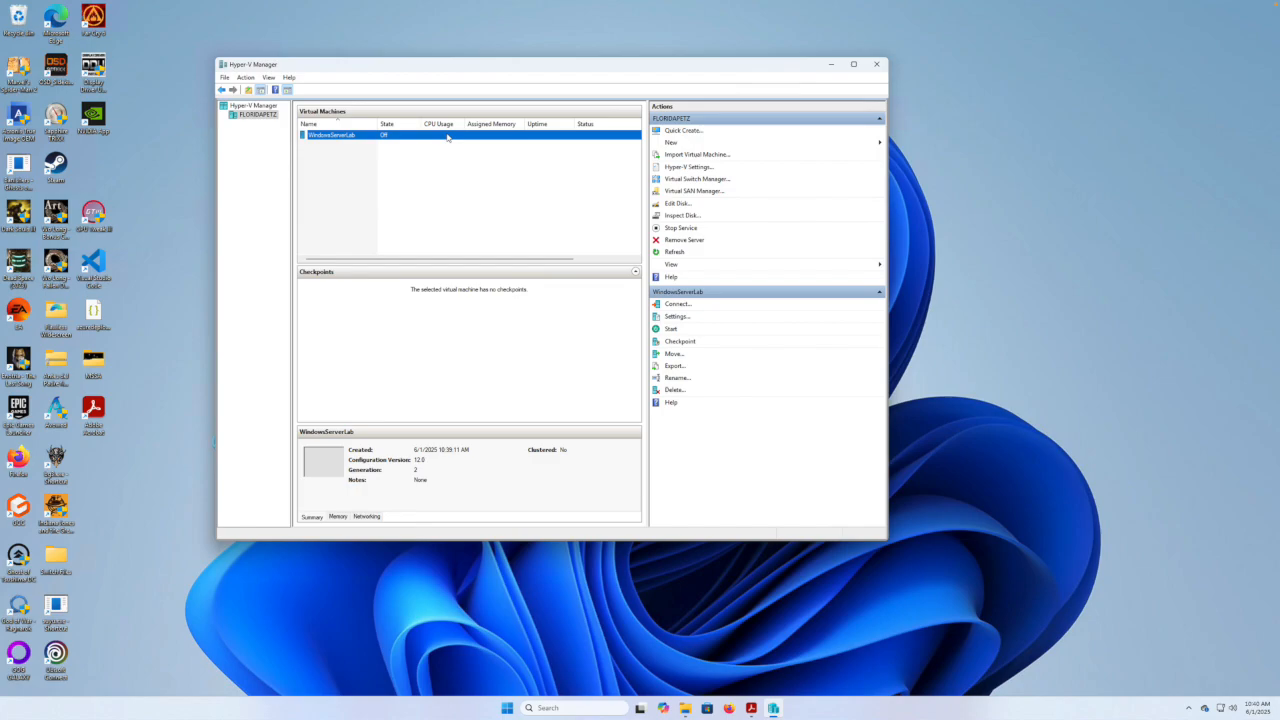
{"action": "right_click", "coordinate": [444, 139]}
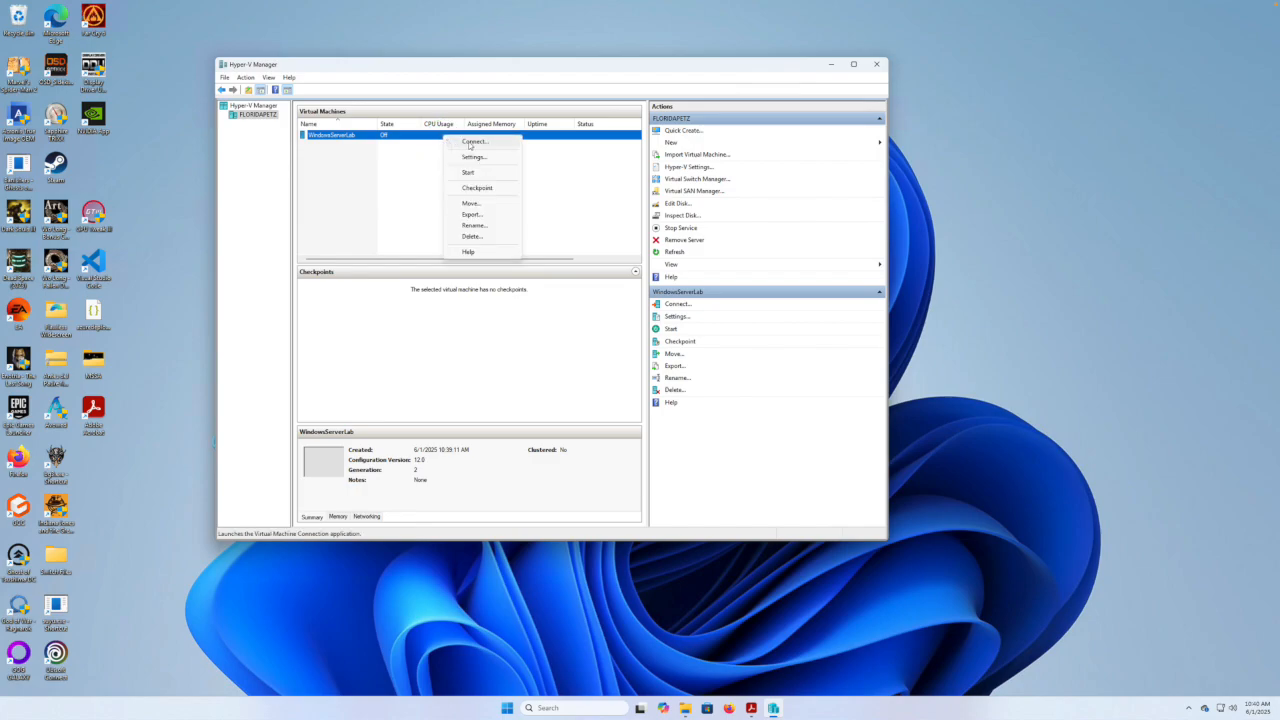
Connect to WindowsServerLab, start it, reset it, and boot it from the install DVD.
{"action": "left_click", "coordinate": [469, 143]}
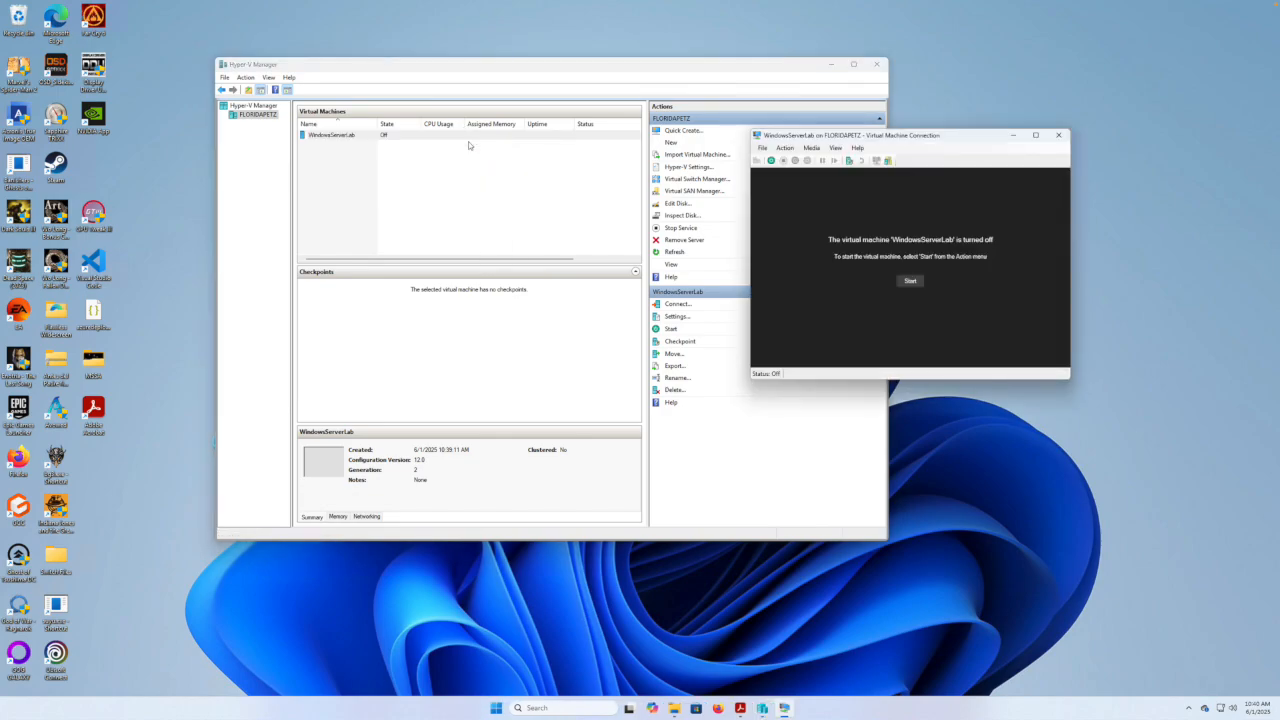
{"action": "left_click_drag", "start_coordinate": [953, 138], "coordinate": [577, 208]}
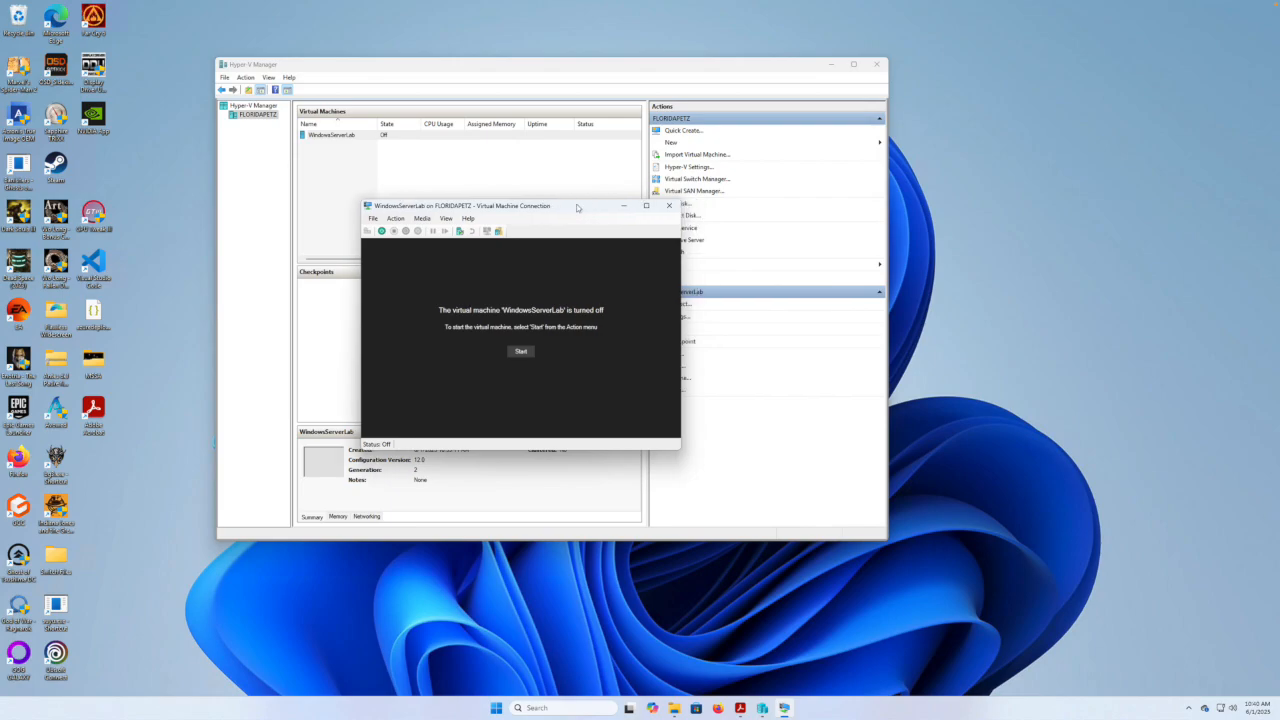
{"action": "left_click", "coordinate": [520, 352]}
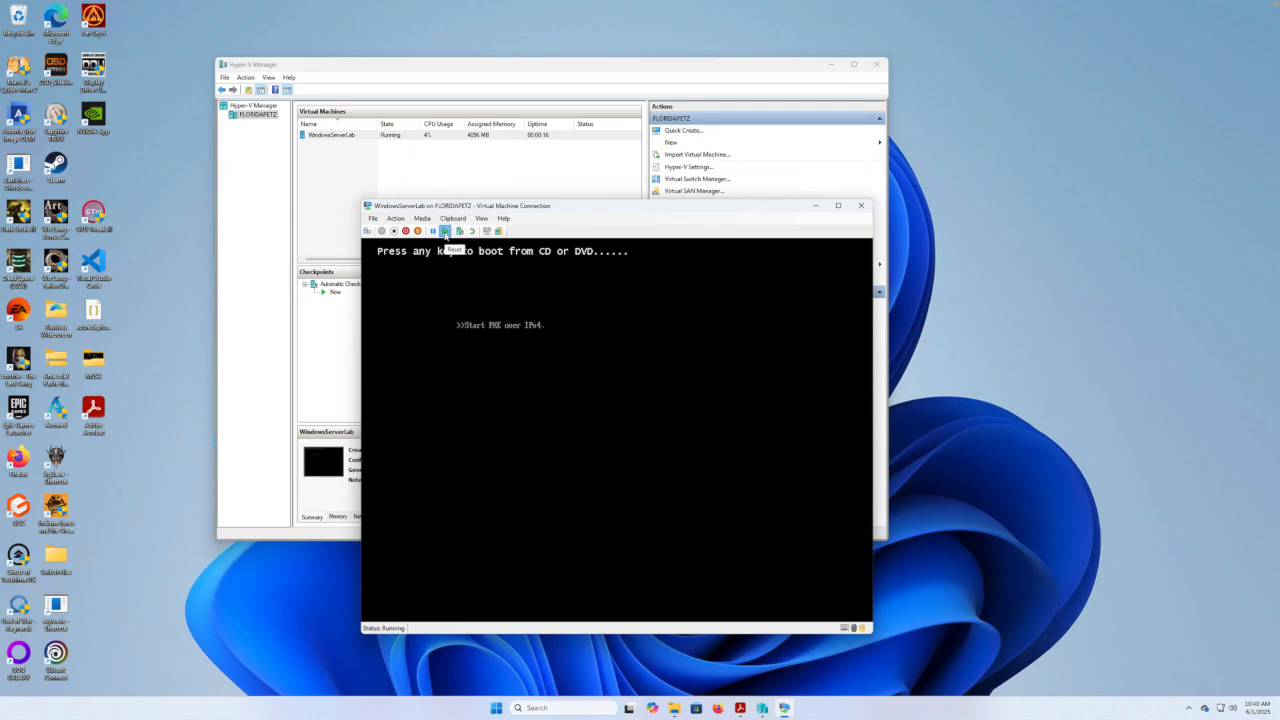
{"action": "left_click", "coordinate": [447, 233]}
{"action": "left_click", "coordinate": [635, 435]}
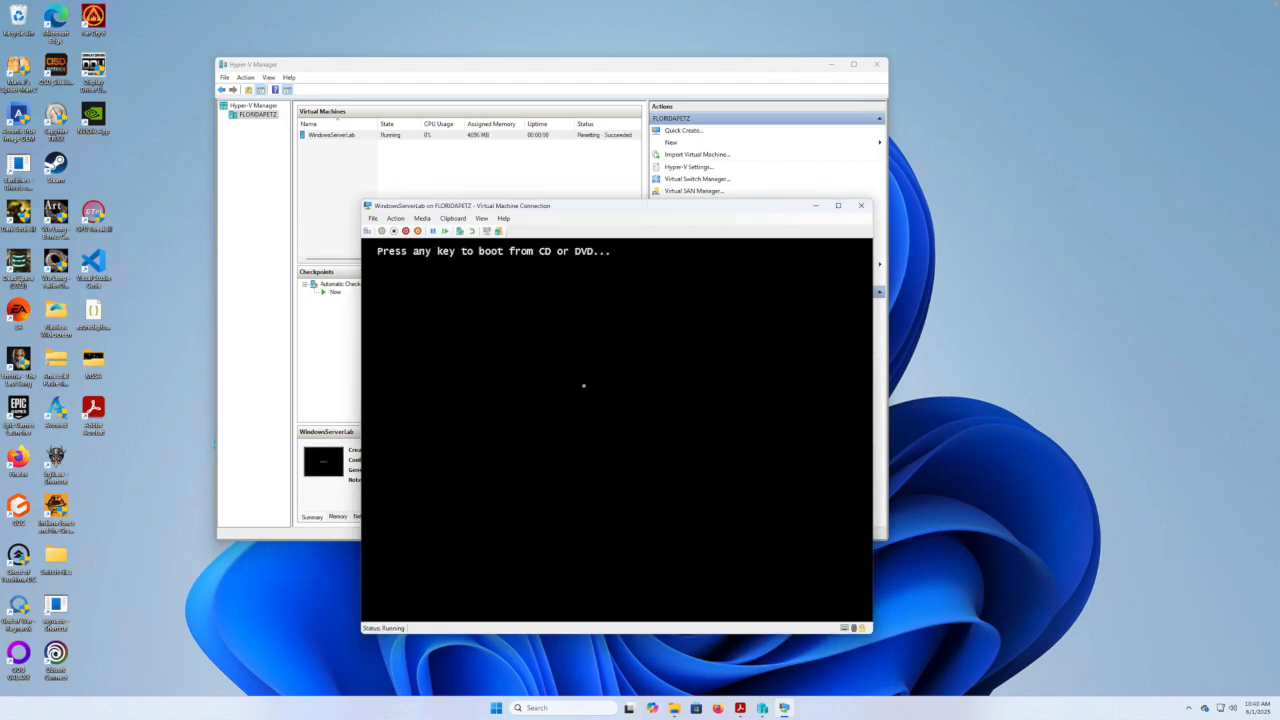
{"action": "key", "text": "Return"}
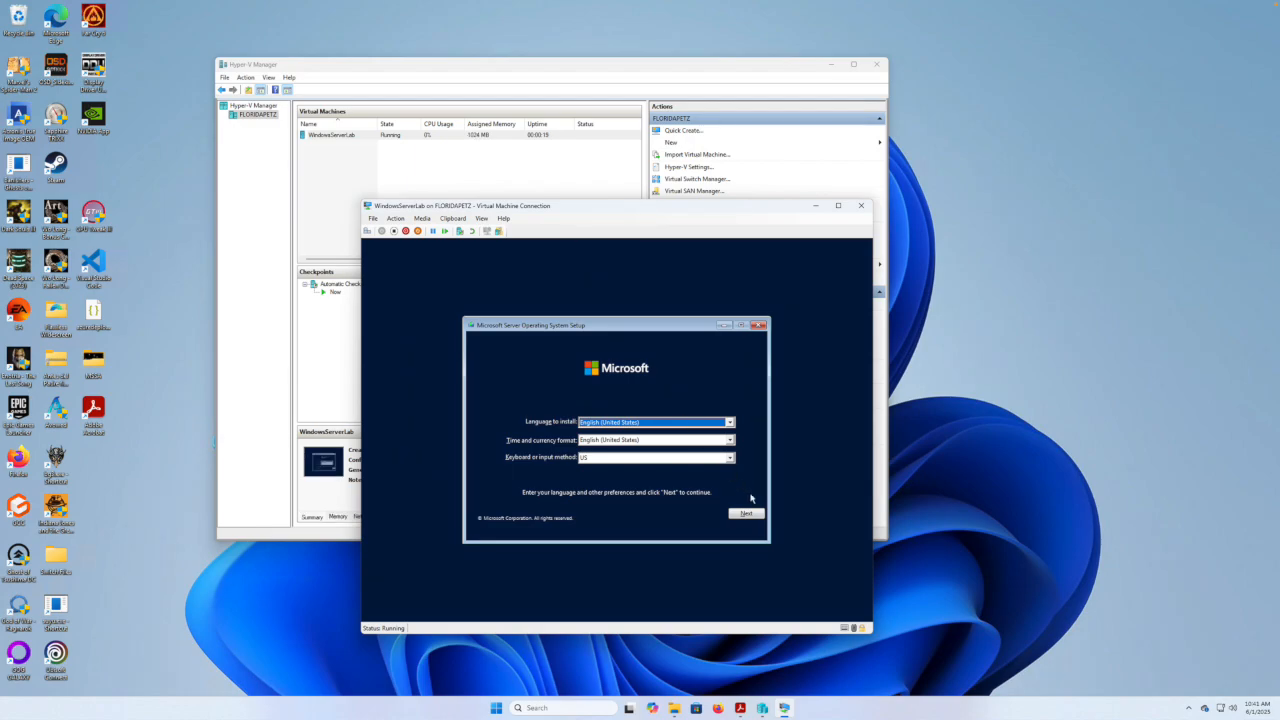
Keep the default language and keyboard, and choose Windows Server 2022 Standard Evaluation (Desktop Experience).
{"action": "left_click", "coordinate": [747, 515]}
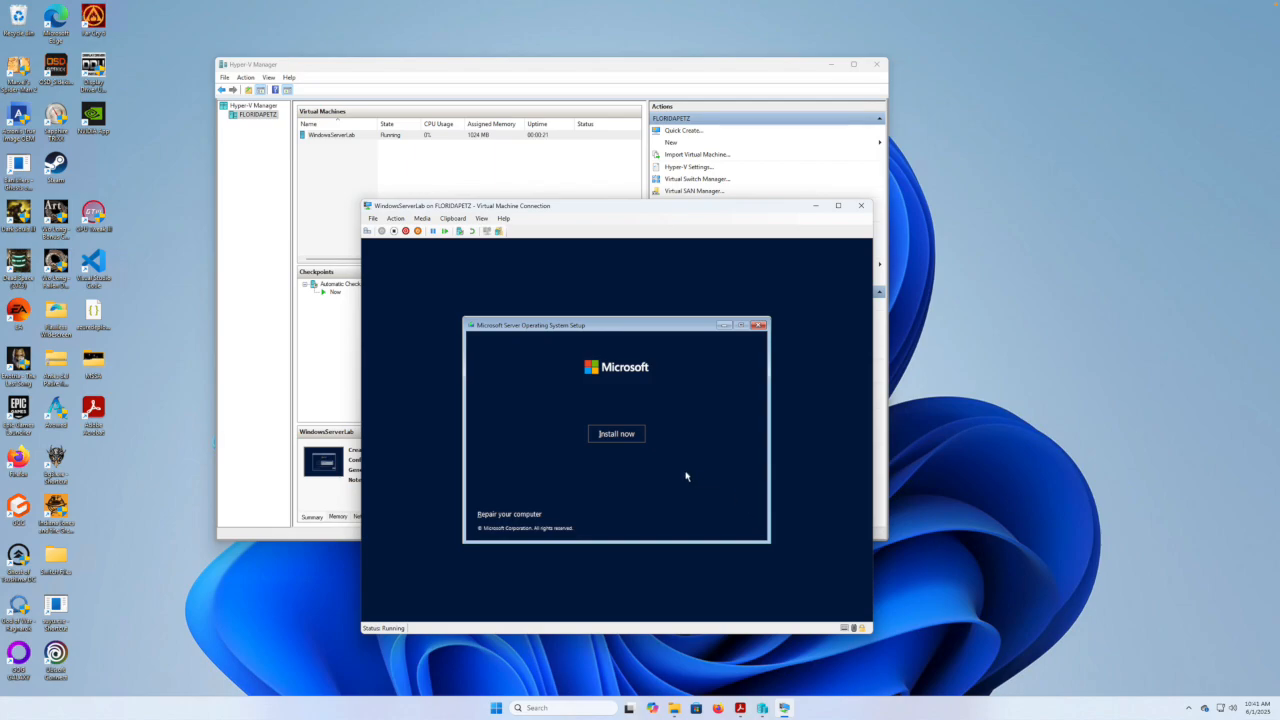
{"action": "left_click", "coordinate": [624, 435]}
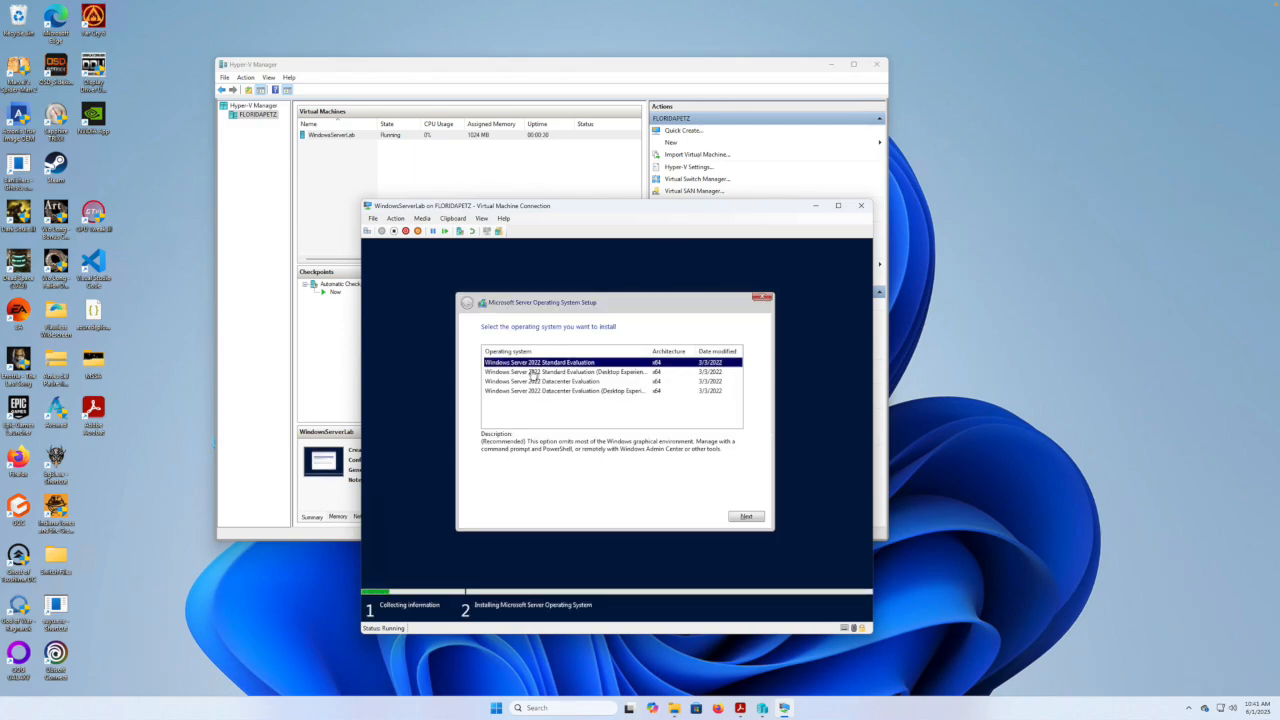
{"action": "left_click", "coordinate": [556, 375]}
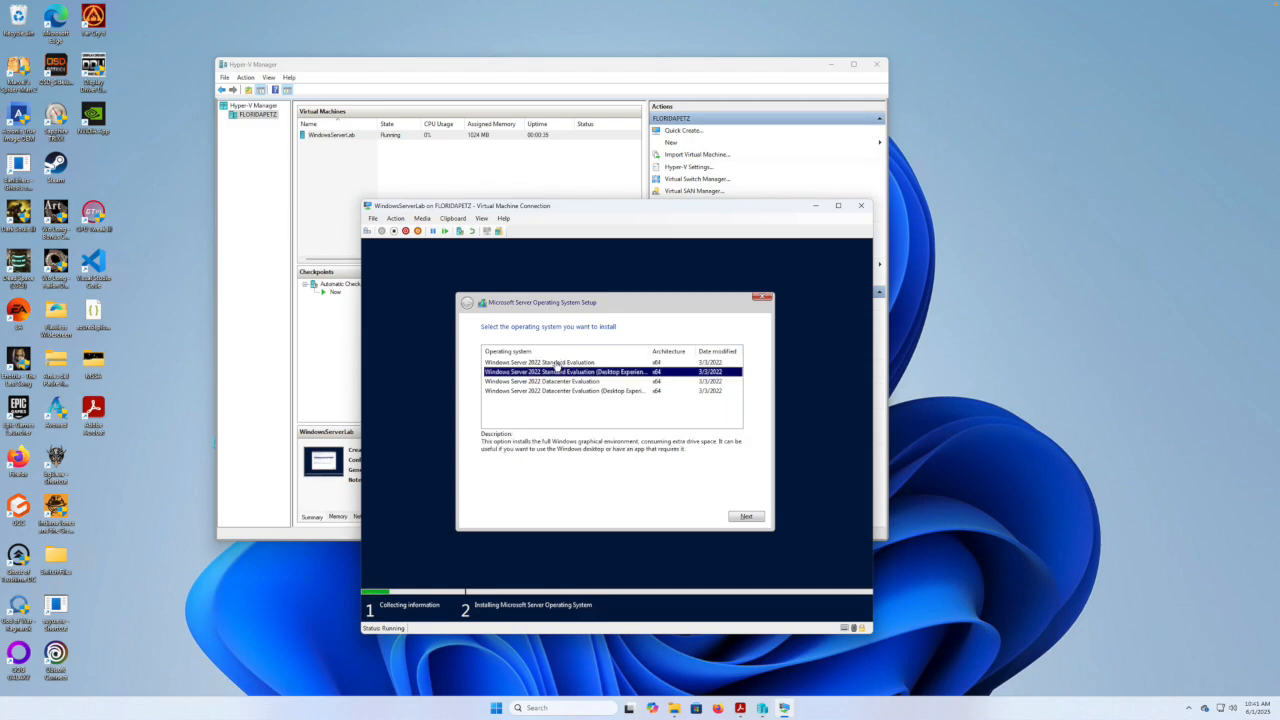
{"action": "left_click", "coordinate": [745, 517]}
Accept the license terms and run a custom install on Drive 0's unallocated space.
{"action": "left_click", "coordinate": [485, 497]}
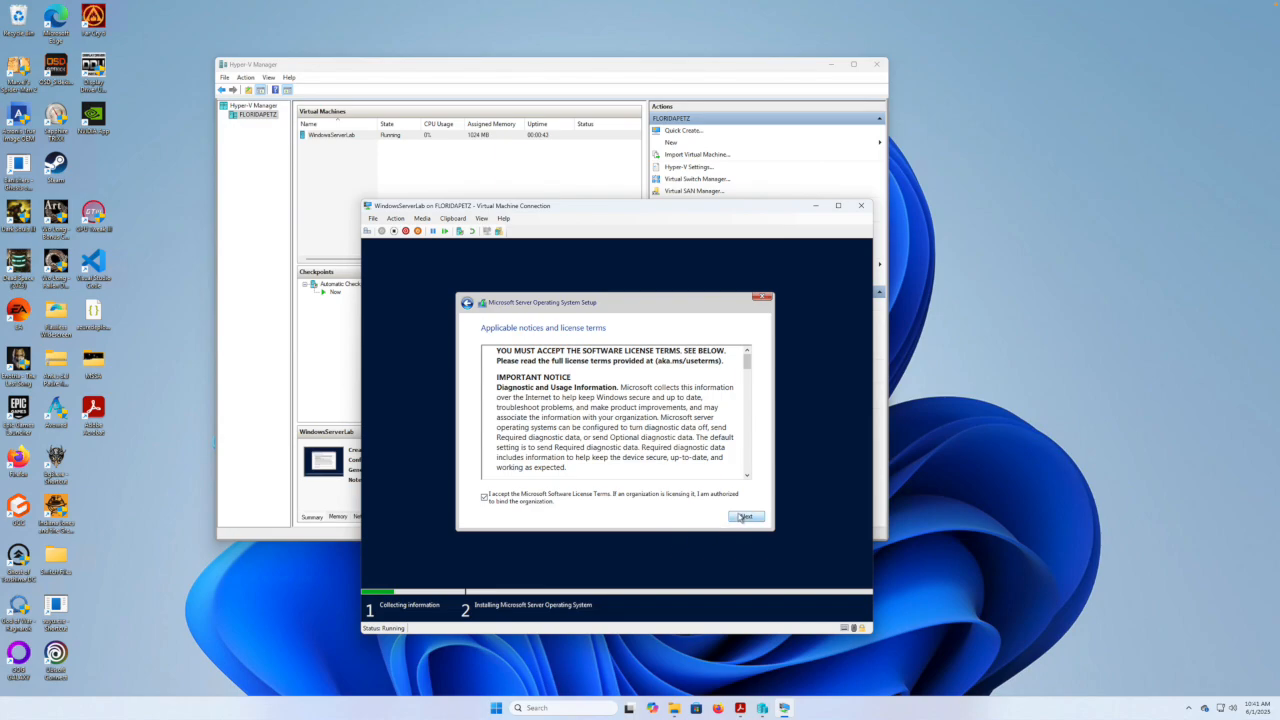
{"action": "left_click", "coordinate": [742, 517]}
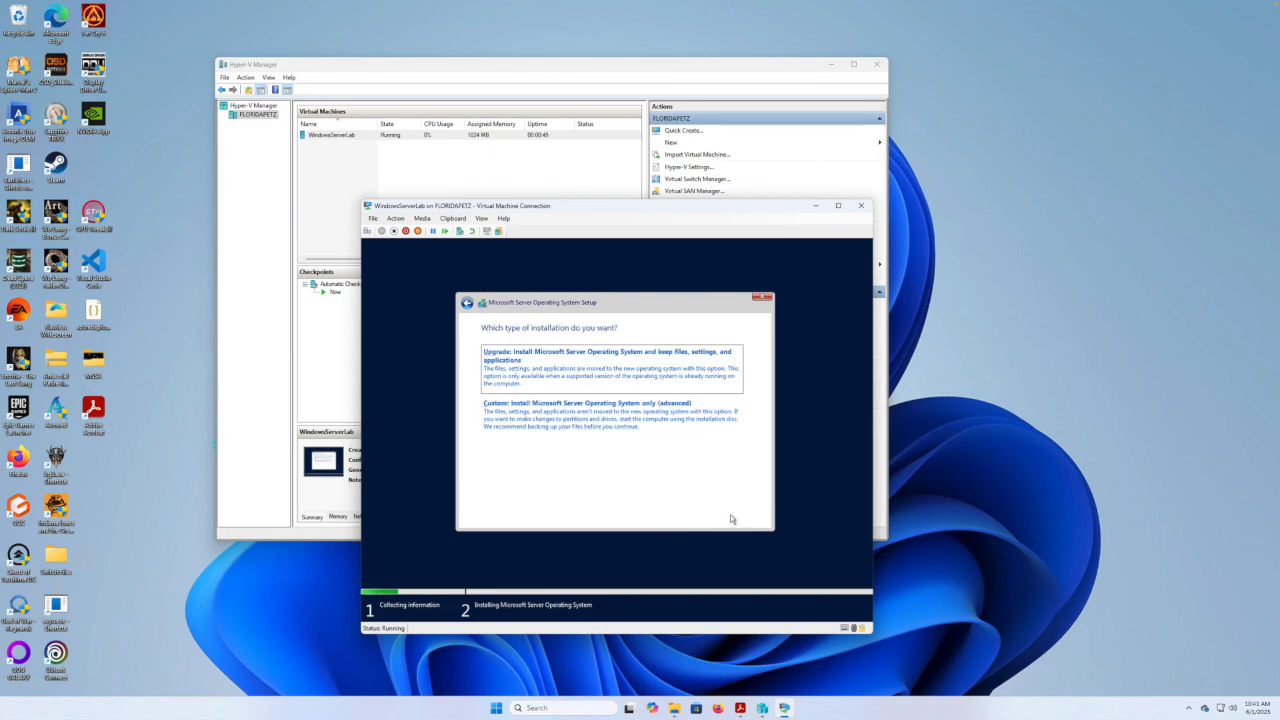
{"action": "left_click", "coordinate": [556, 421]}
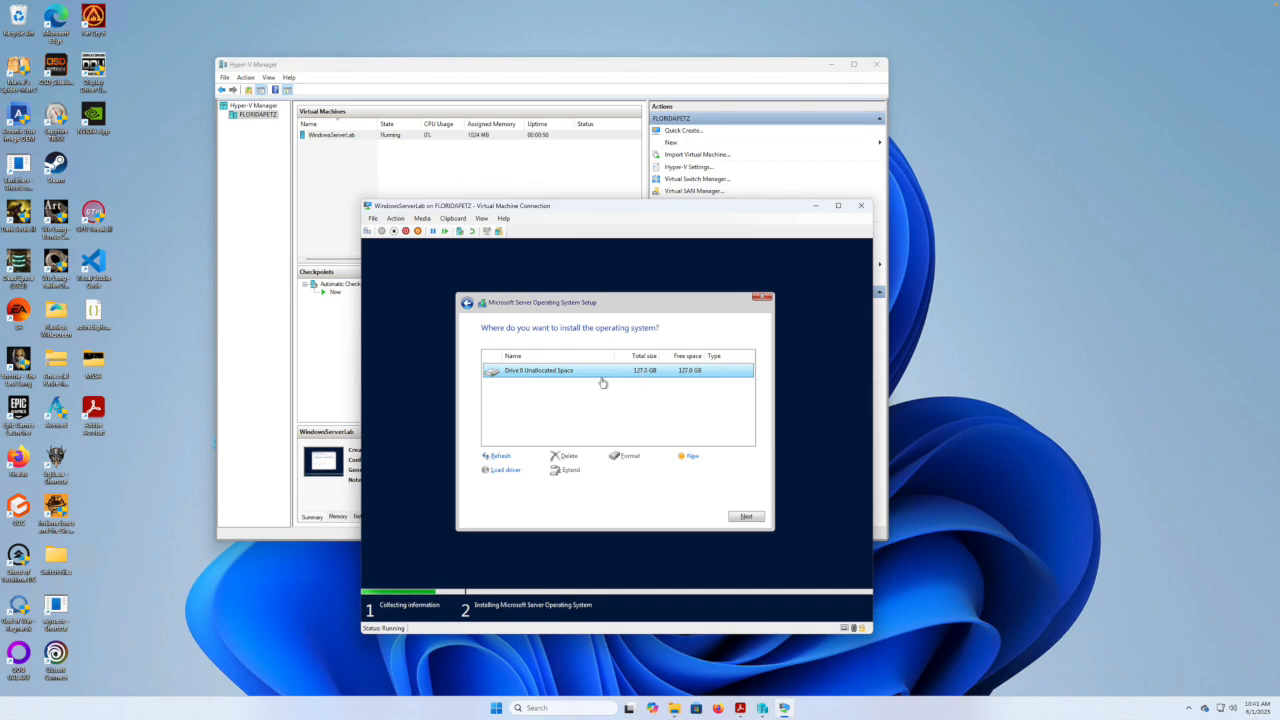
{"action": "left_click", "coordinate": [747, 516]}
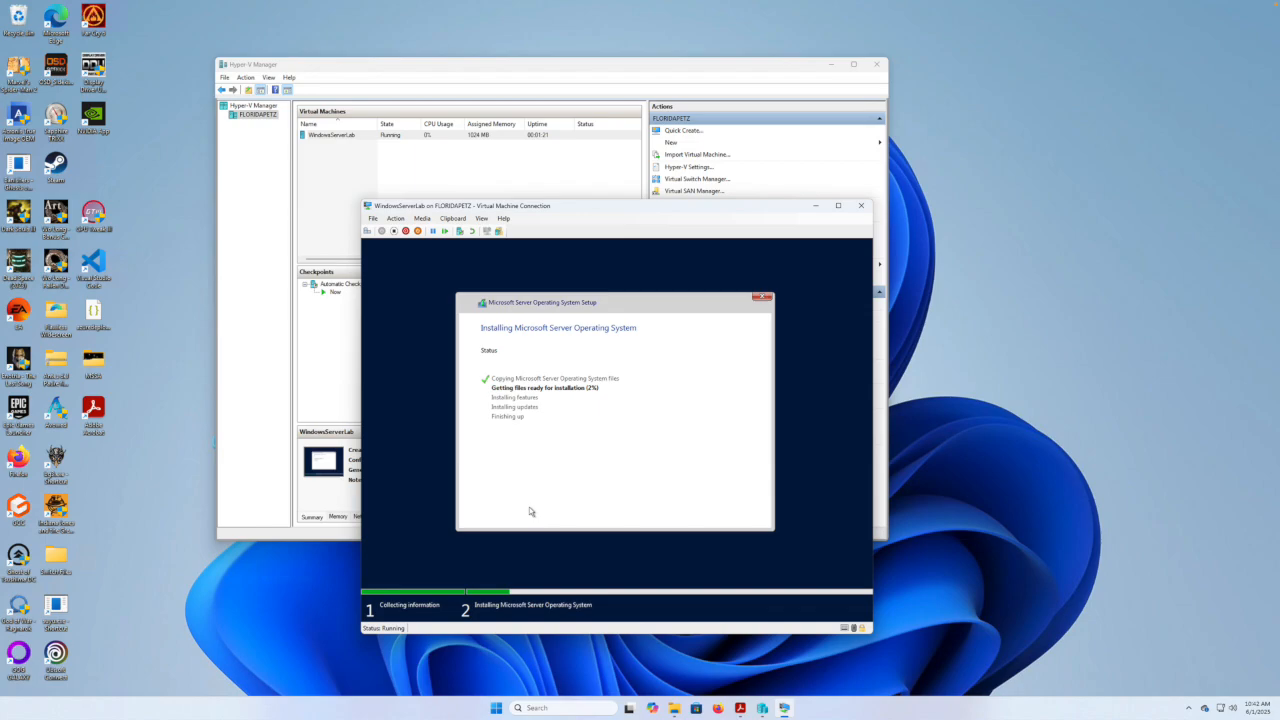
Minimize the Virtual Machine Connection window while setup prepares files at 2%.
{"action": "left_click", "coordinate": [815, 206]}
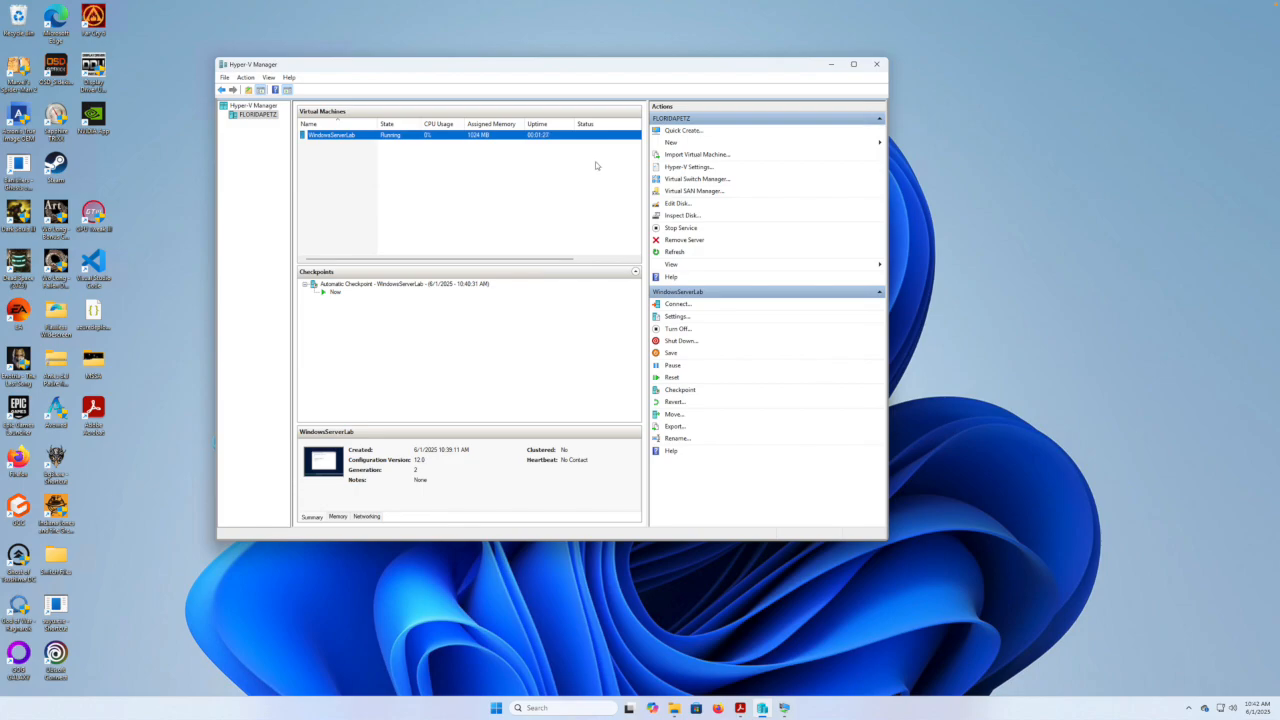
Start the New Virtual Machine wizard and name the VM Windows11Client.
{"action": "left_click", "coordinate": [672, 142]}
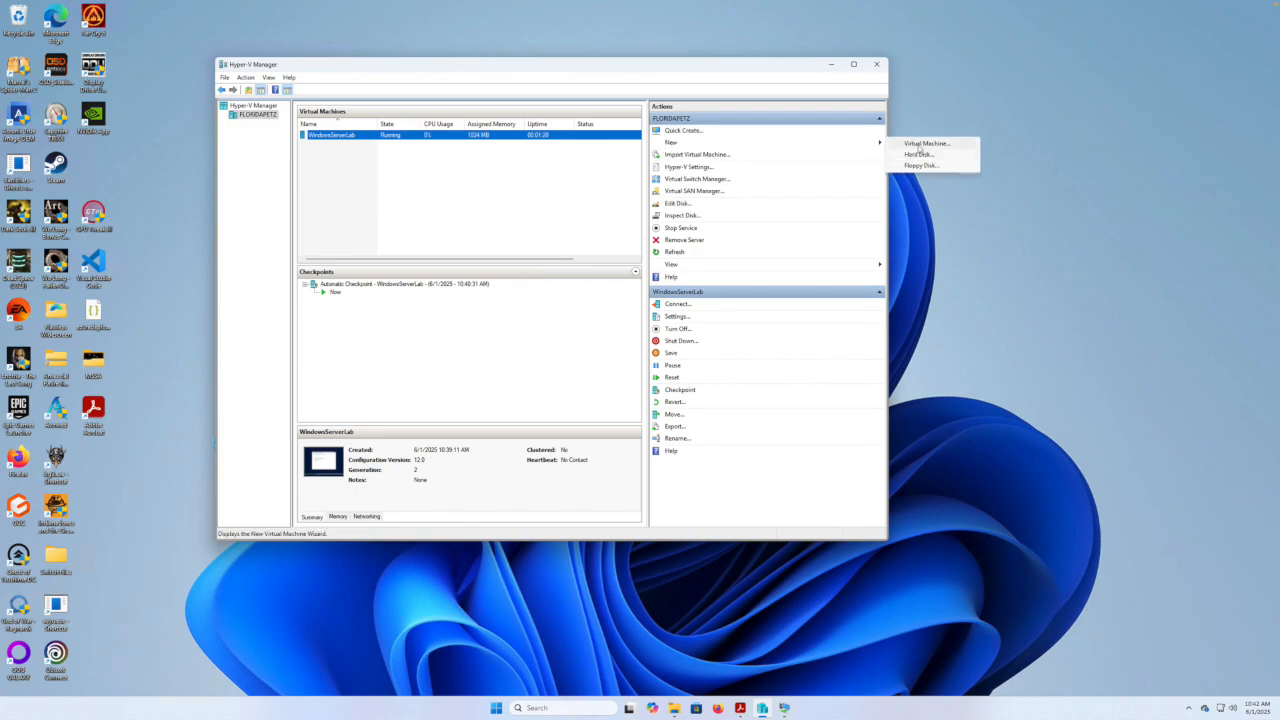
{"action": "left_click", "coordinate": [918, 144]}
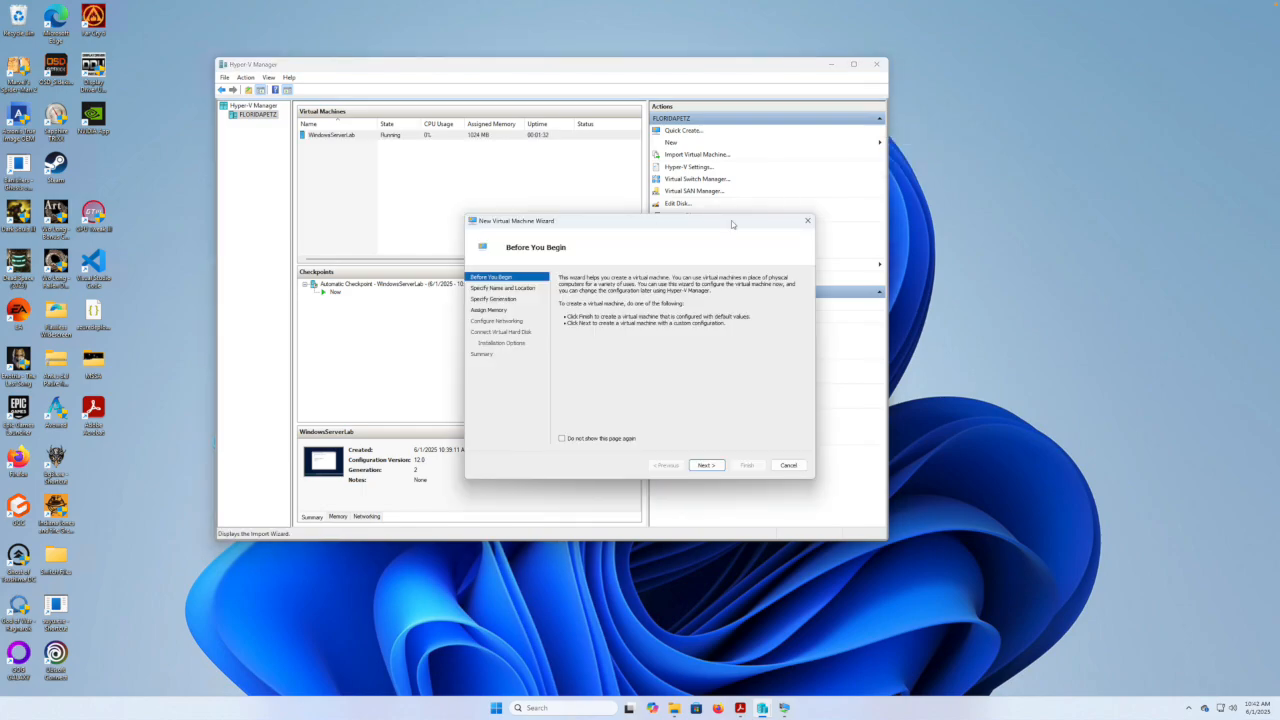
{"action": "left_click", "coordinate": [705, 465]}
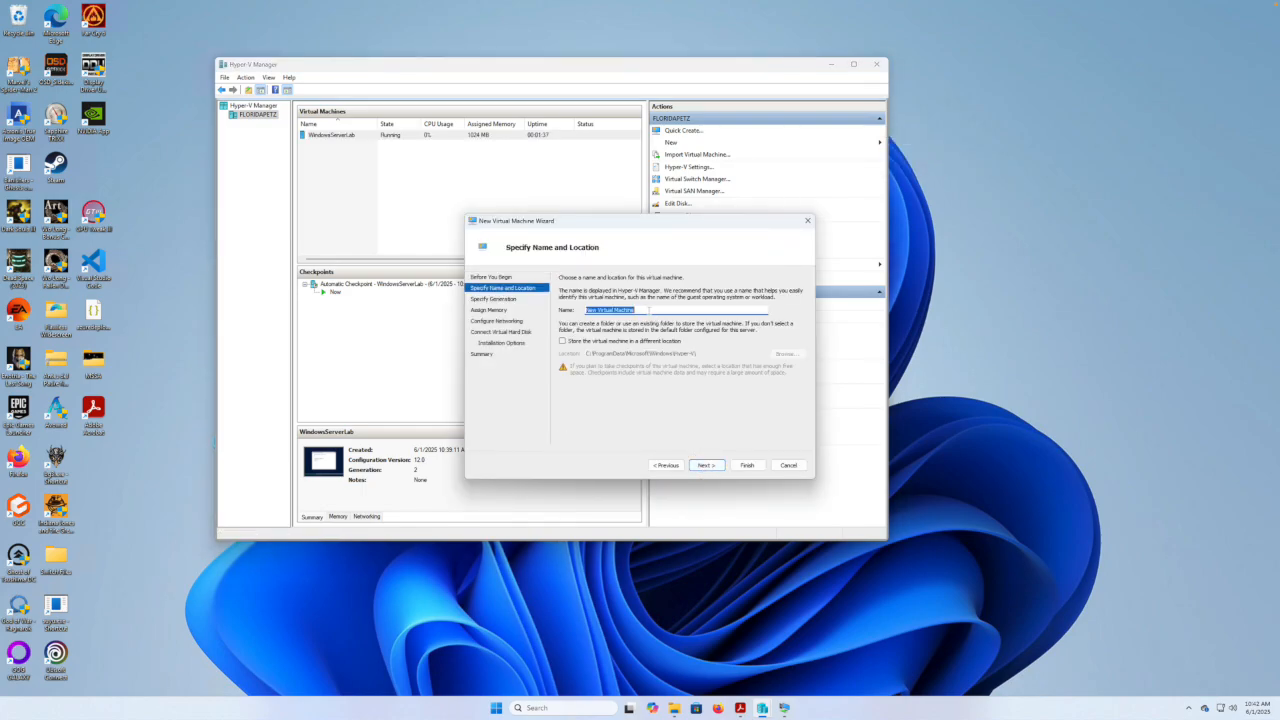
{"action": "key", "text": "BackSpace"}
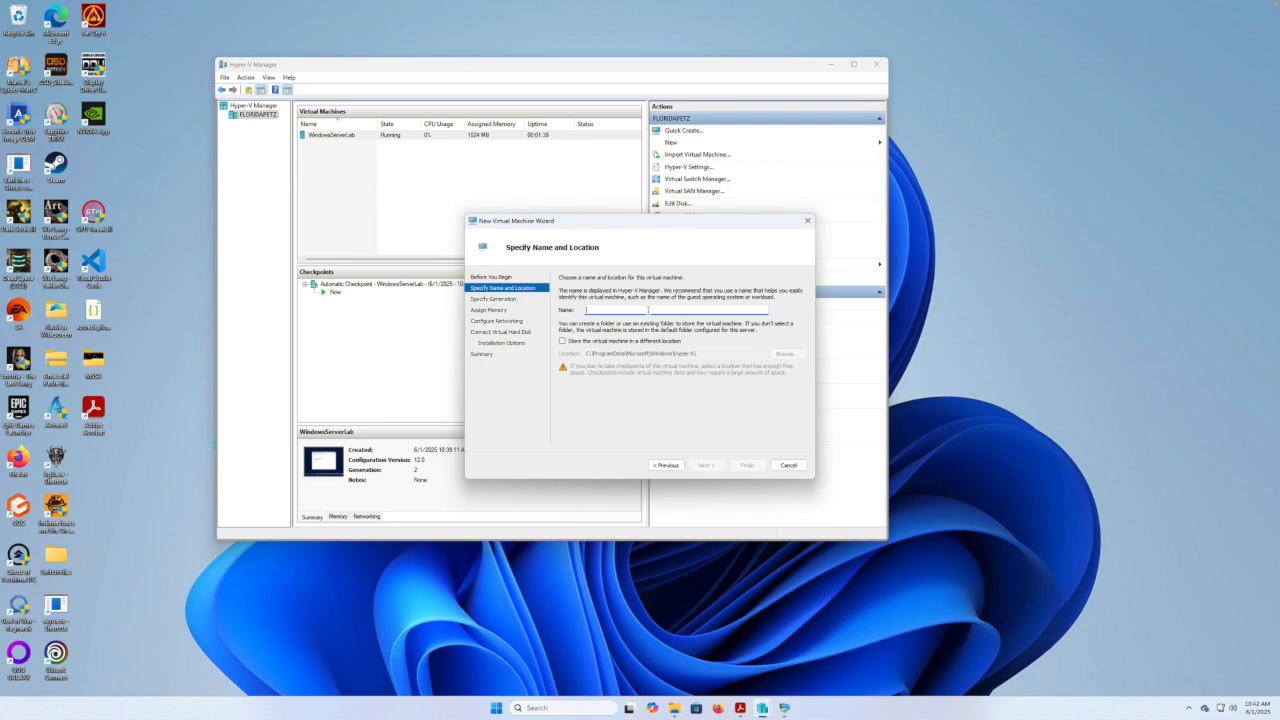
{"action": "type", "text": "Windows11Client"}
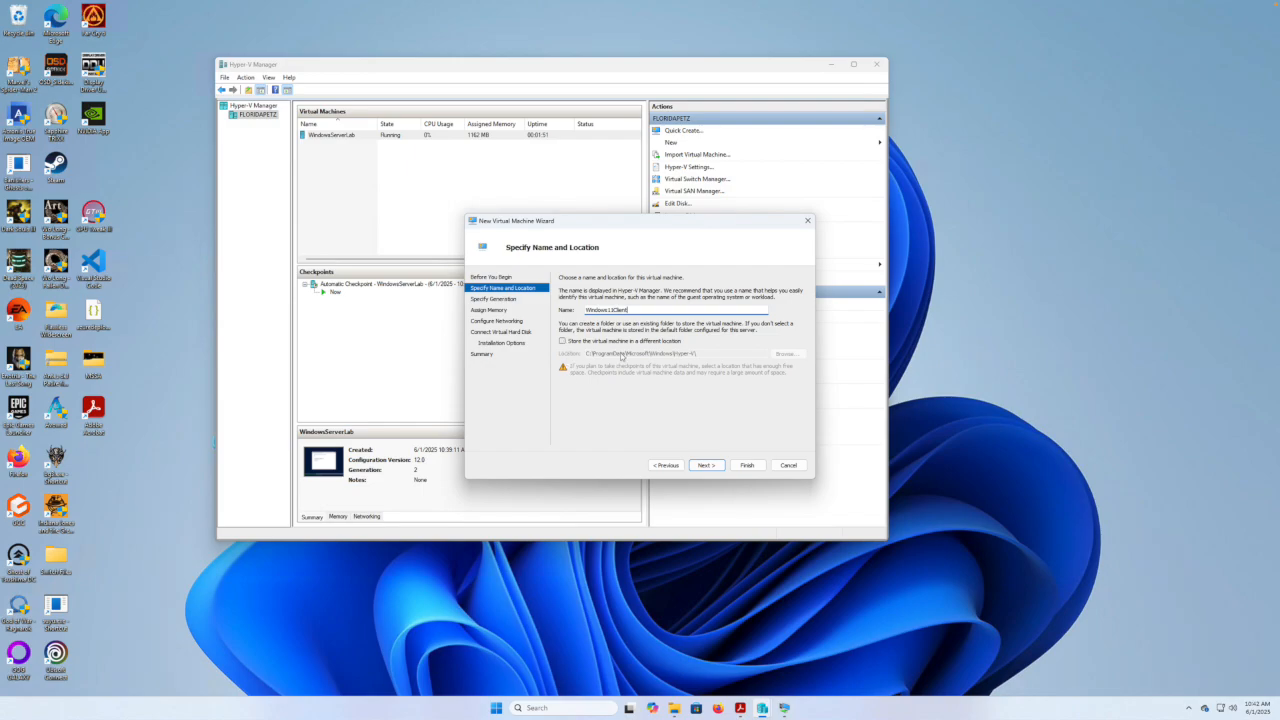
Store the VM in a different location on the MapleDrive (D:) drive.
{"action": "left_click", "coordinate": [562, 341]}
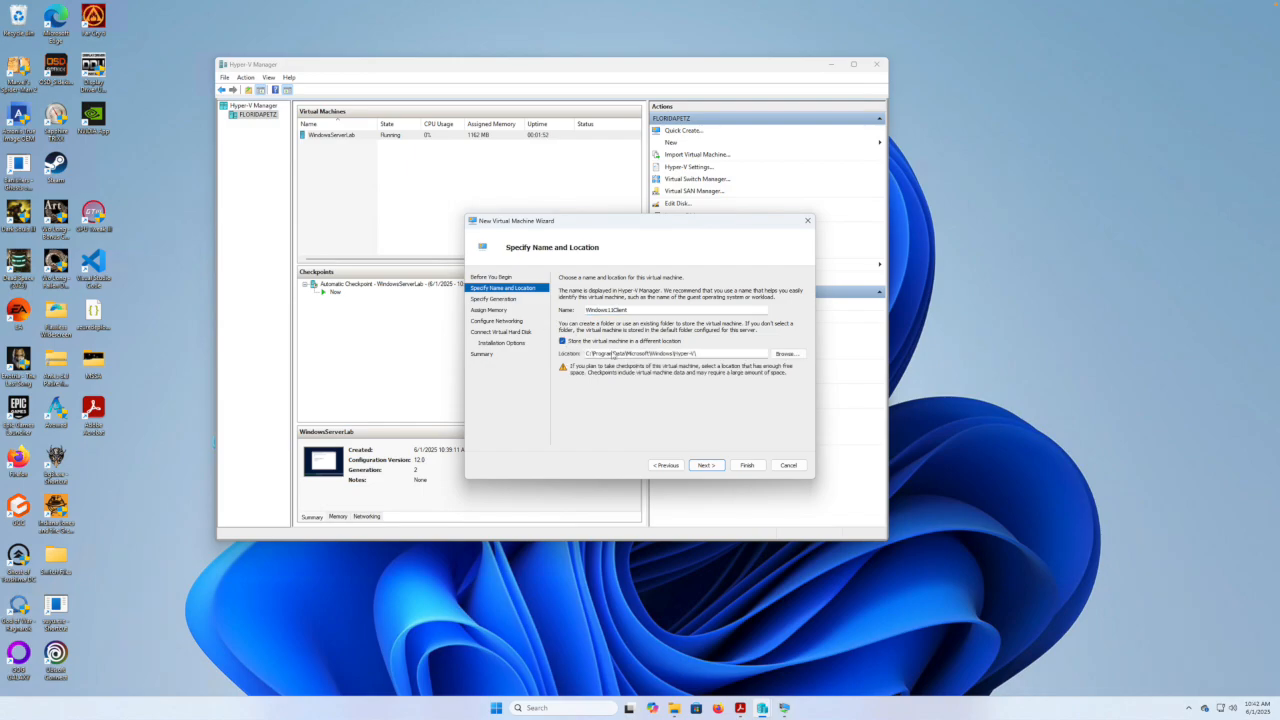
{"action": "left_click", "coordinate": [783, 353]}
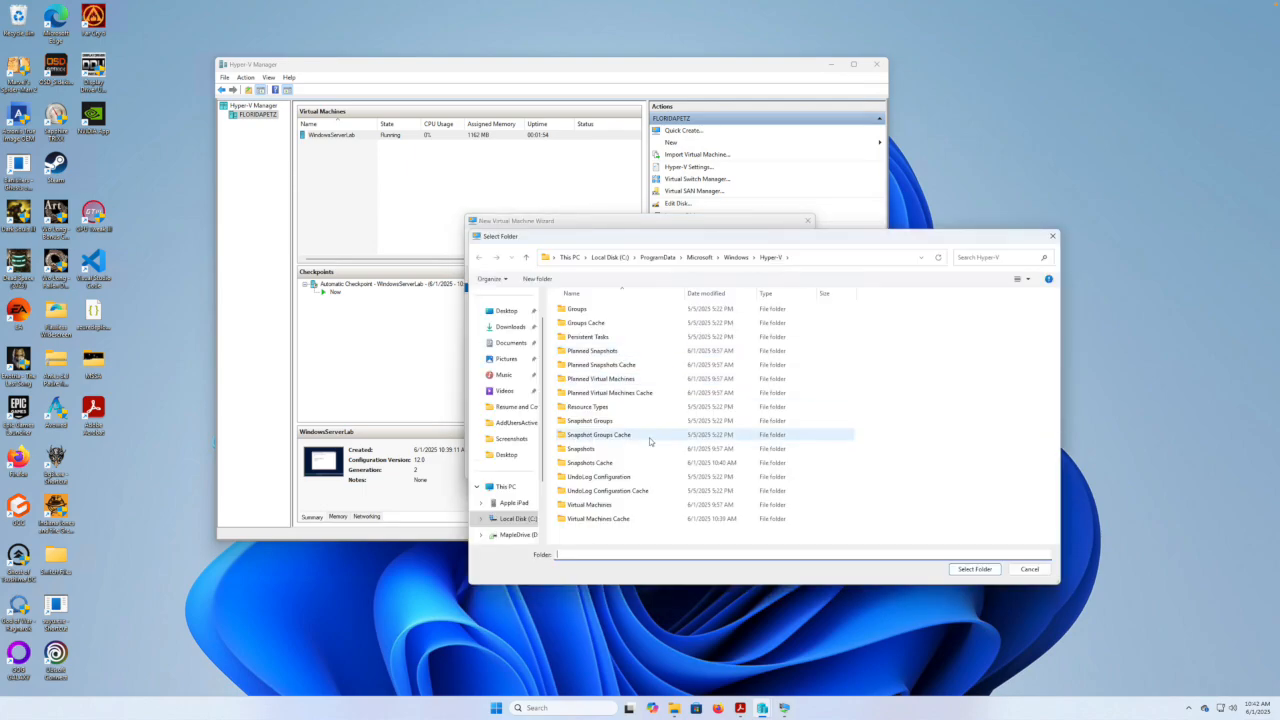
{"action": "left_click", "coordinate": [518, 535]}
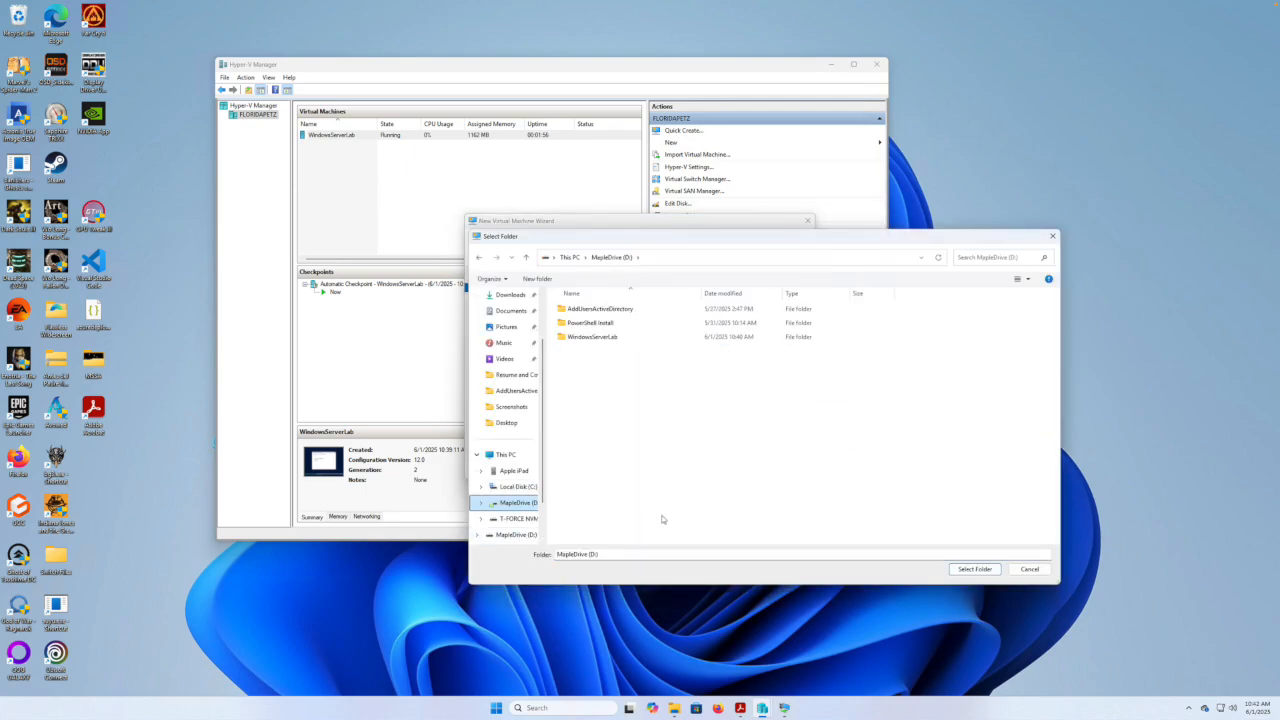
{"action": "left_click", "coordinate": [964, 568]}
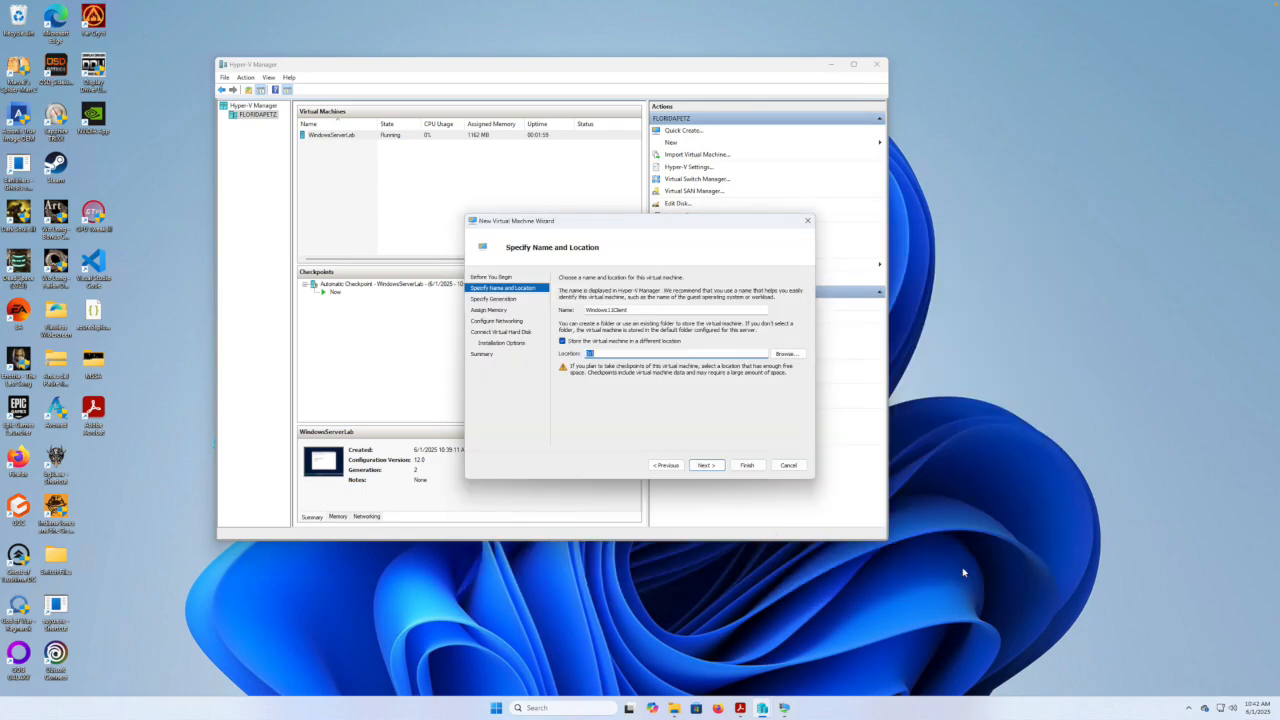
{"action": "left_click", "coordinate": [714, 466]}
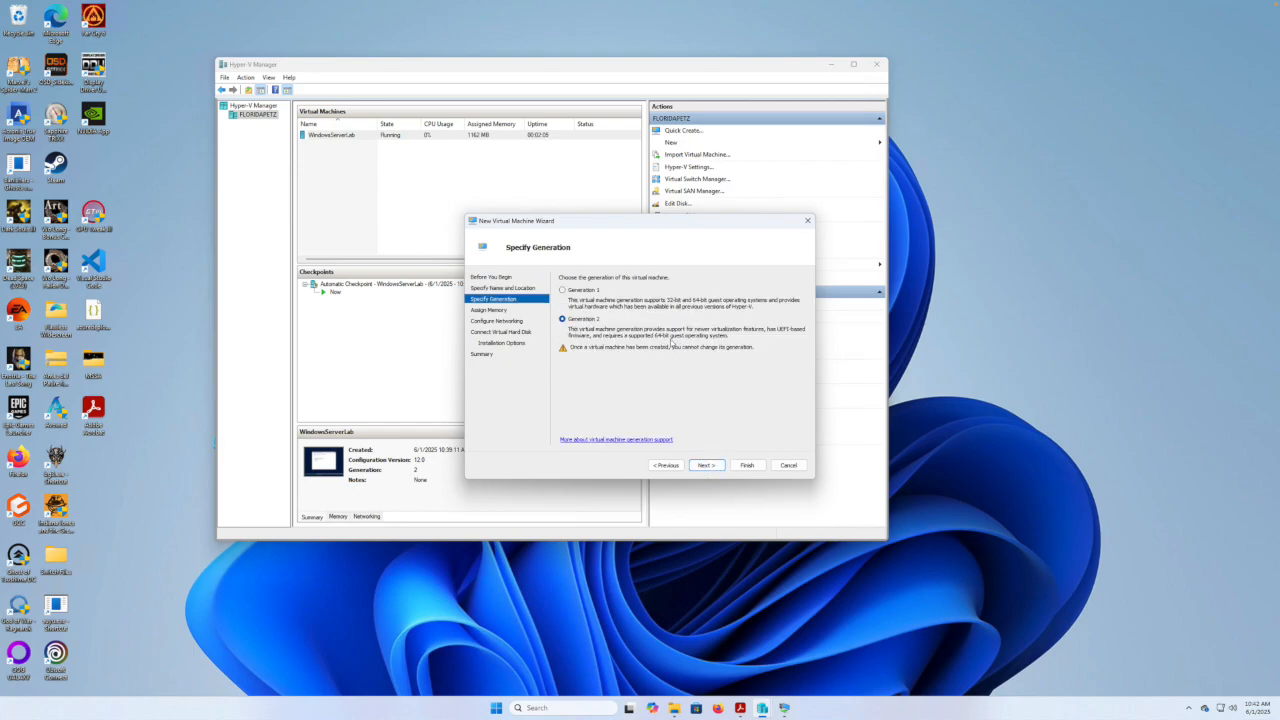
Keep the default generation and memory, check the home lab diagram, and connect the adapter to Internal.
{"action": "left_click", "coordinate": [706, 465]}
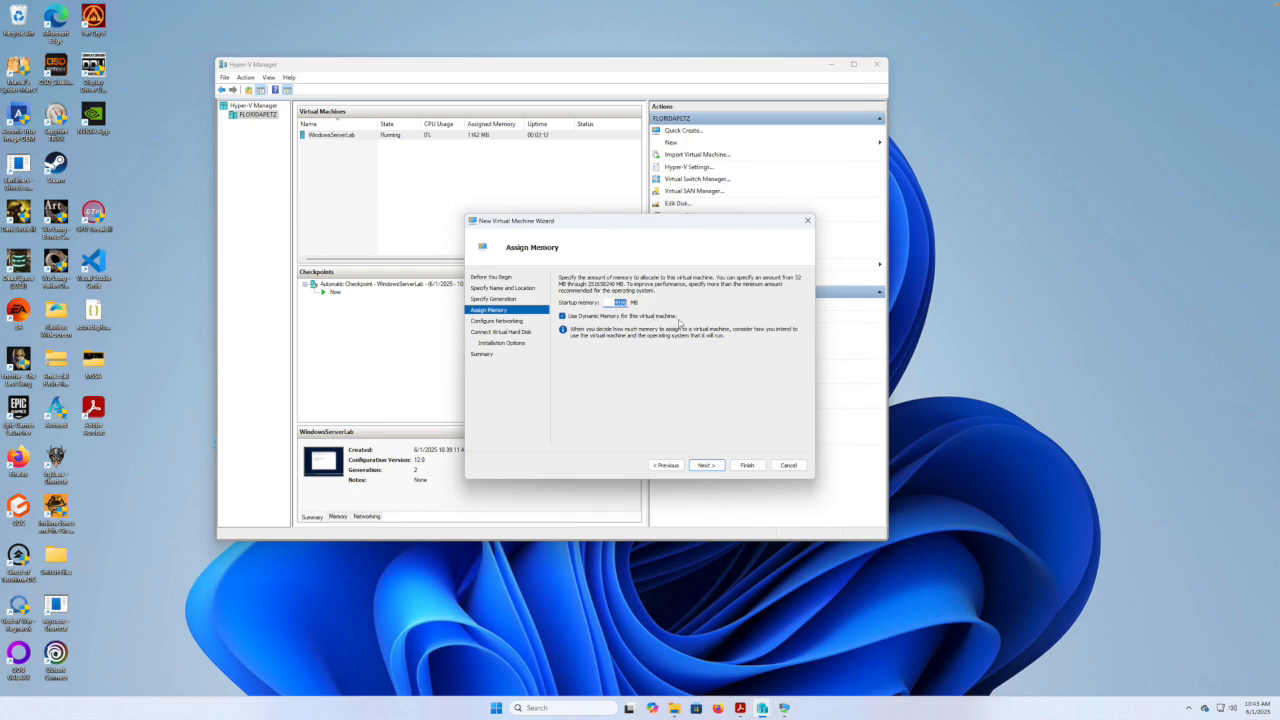
{"action": "left_click", "coordinate": [708, 464]}
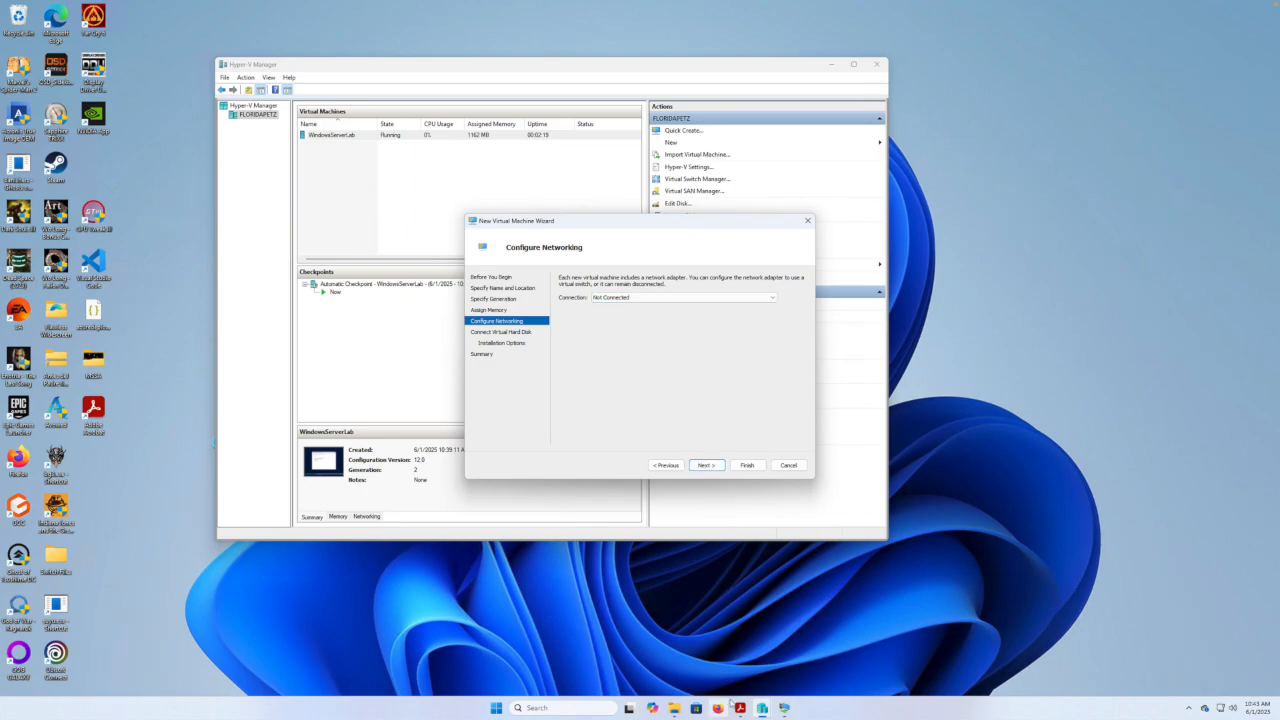
{"action": "left_click", "coordinate": [740, 707]}
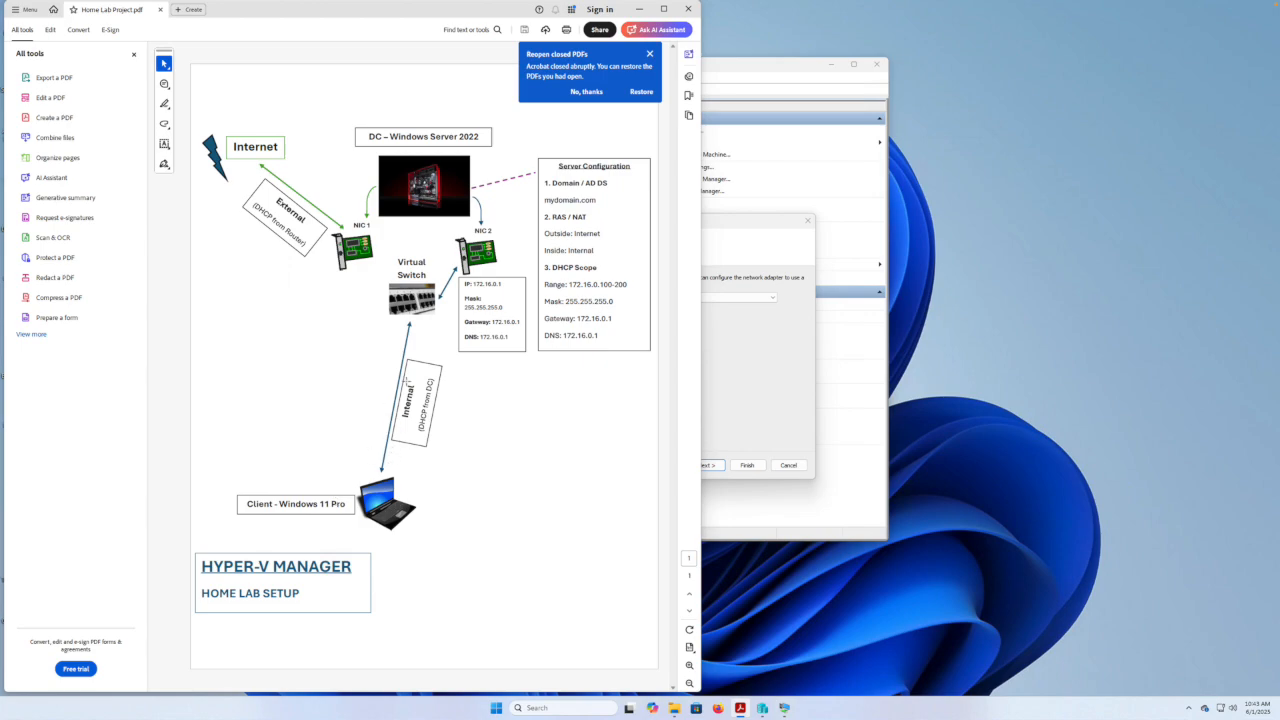
{"action": "left_click", "coordinate": [641, 10]}
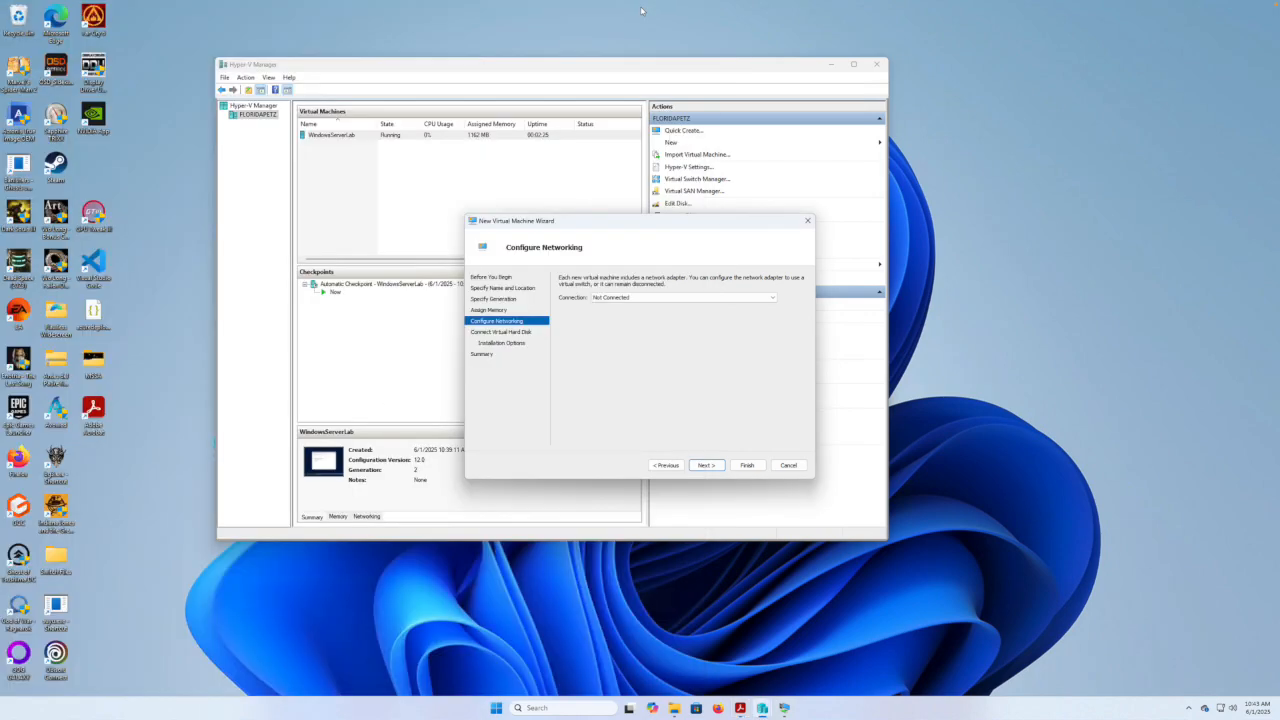
{"action": "left_click", "coordinate": [770, 298]}
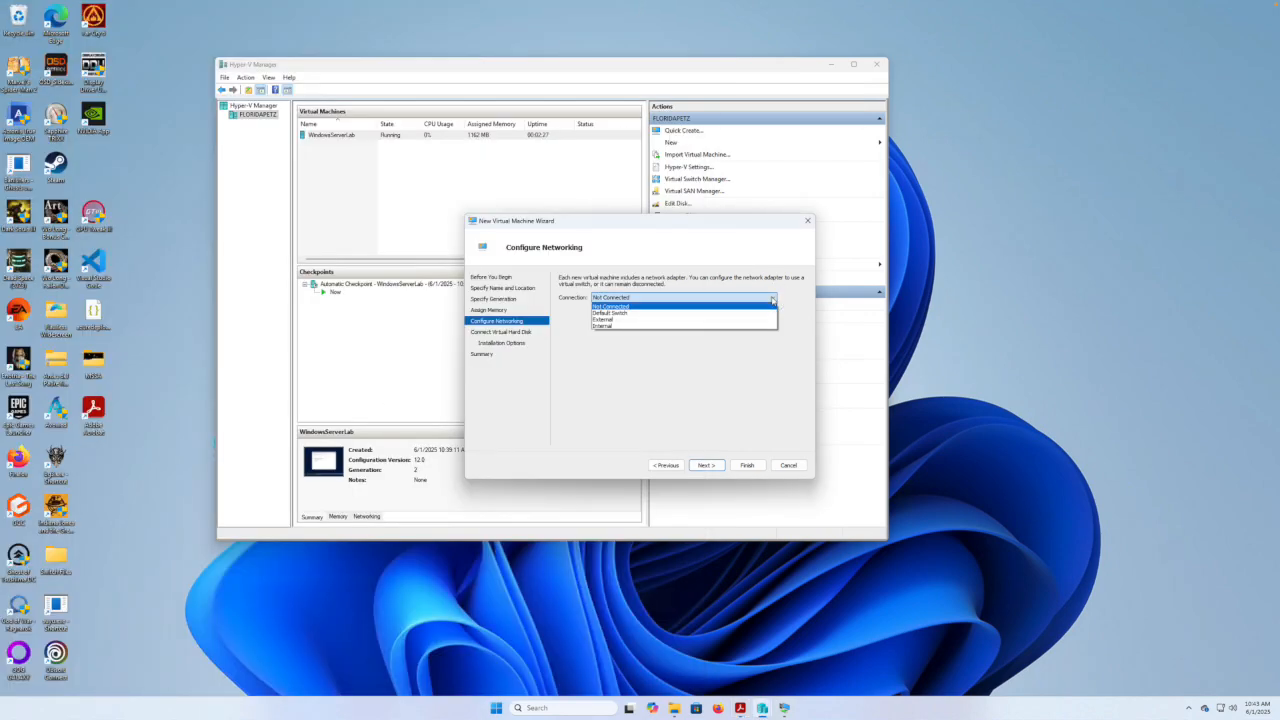
{"action": "left_click", "coordinate": [618, 330]}
{"action": "left_click", "coordinate": [705, 466]}
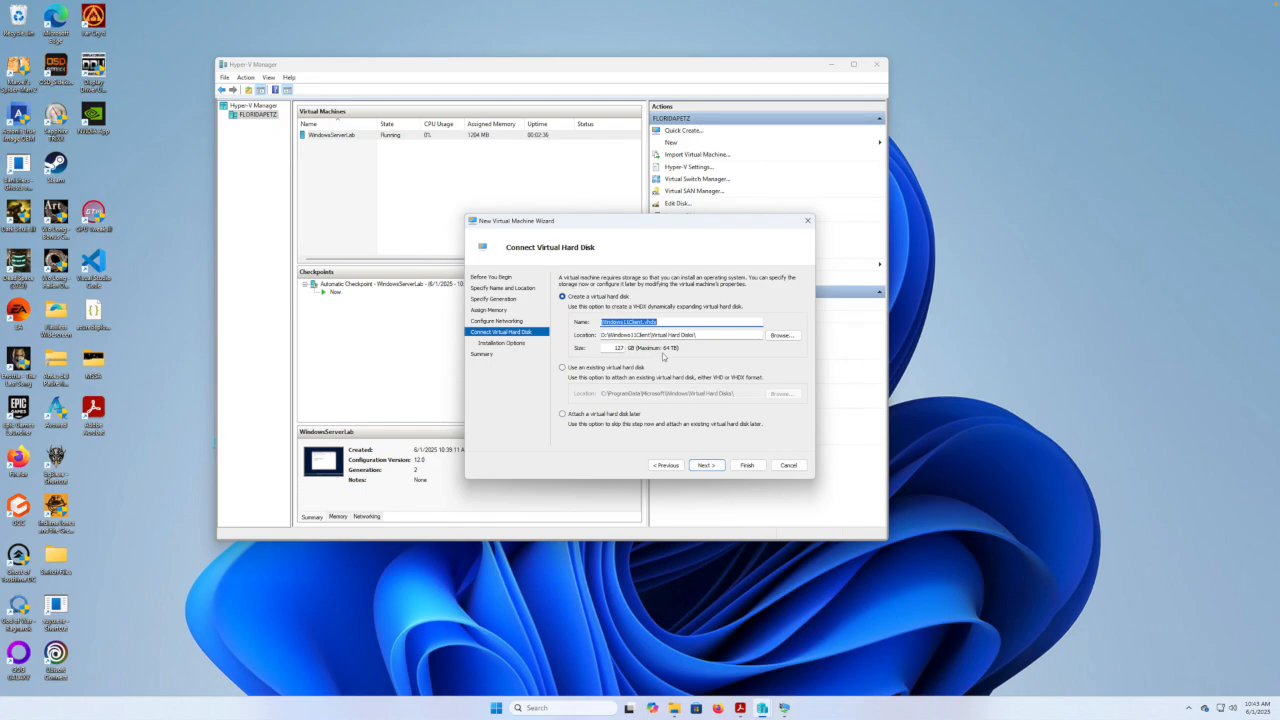
Keep the new 127 GB VHDX, install from Win11_24H2_English_x64.iso, and create the VM.
{"action": "left_click", "coordinate": [706, 466]}
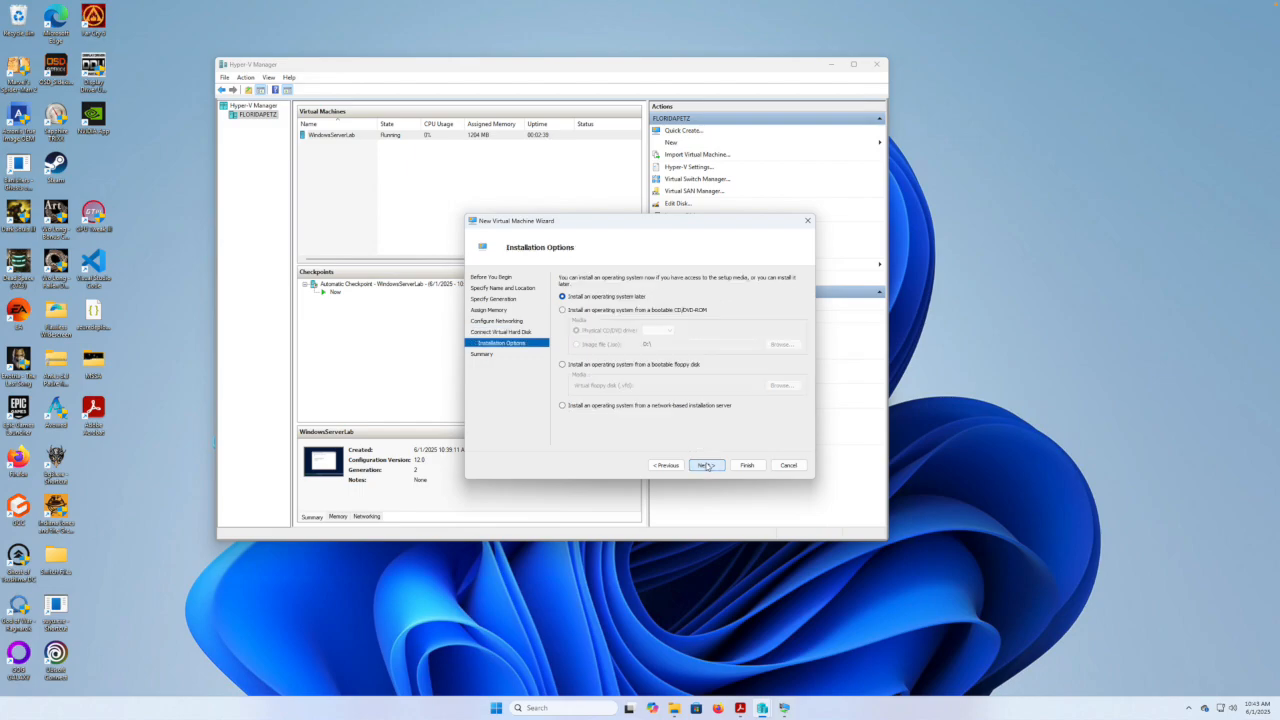
{"action": "left_click", "coordinate": [562, 310]}
{"action": "left_click", "coordinate": [576, 344]}
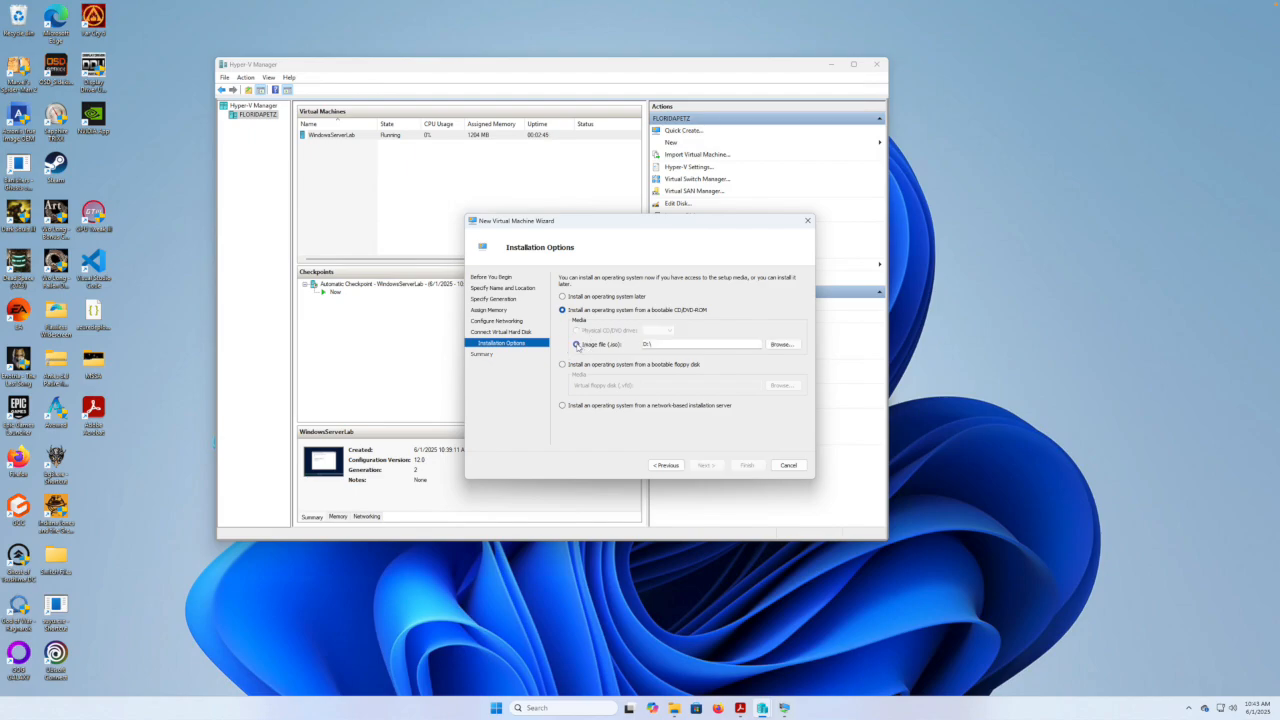
{"action": "left_click", "coordinate": [790, 346]}
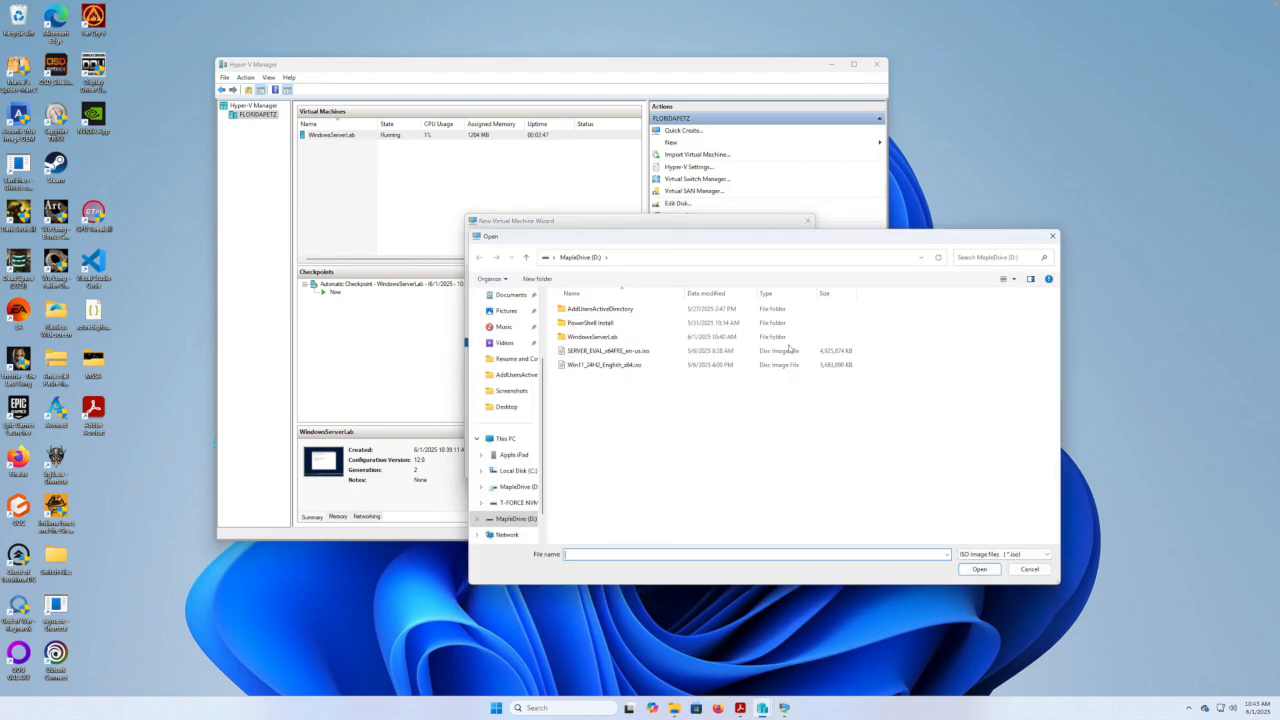
{"action": "left_click", "coordinate": [580, 369]}
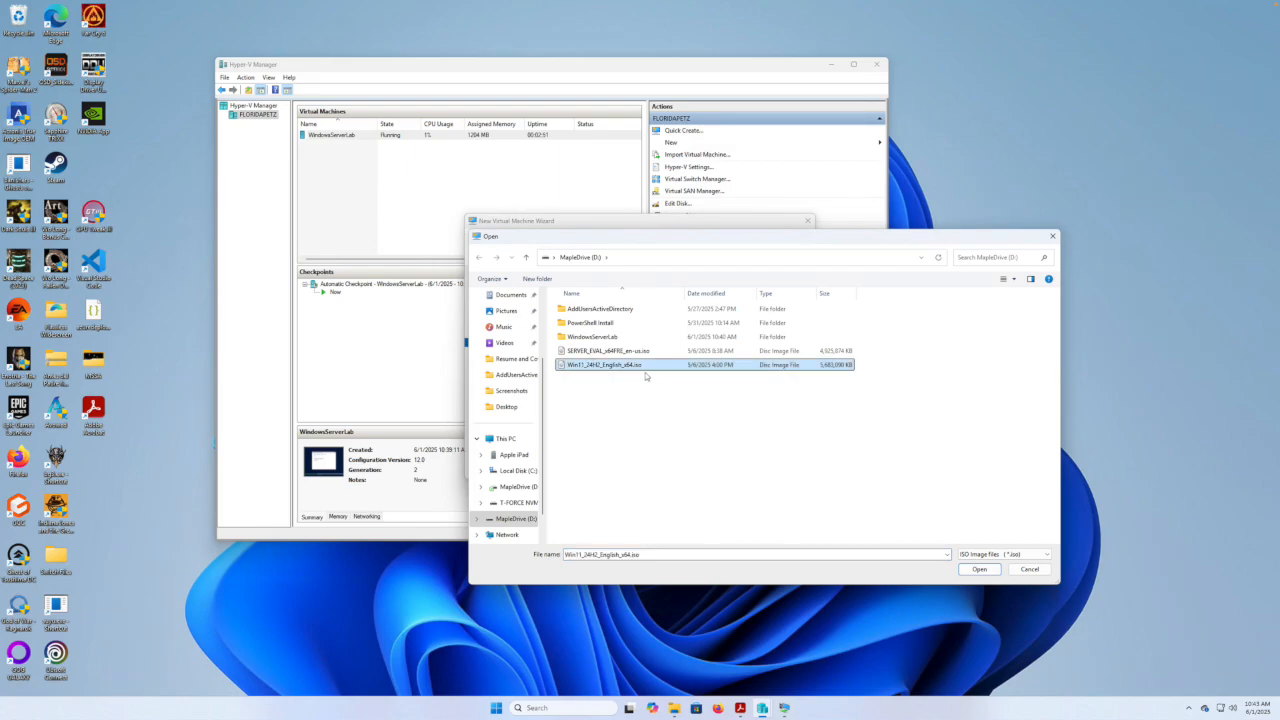
{"action": "left_click", "coordinate": [979, 569]}
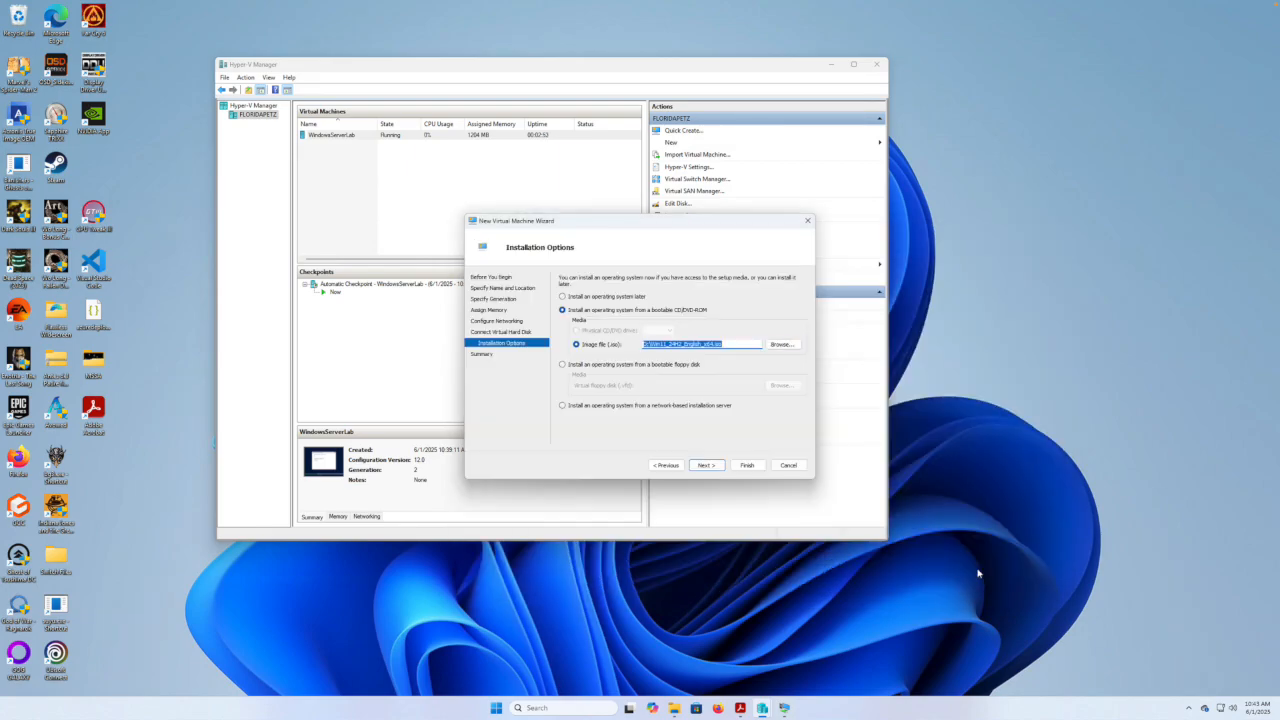
{"action": "left_click", "coordinate": [708, 465]}
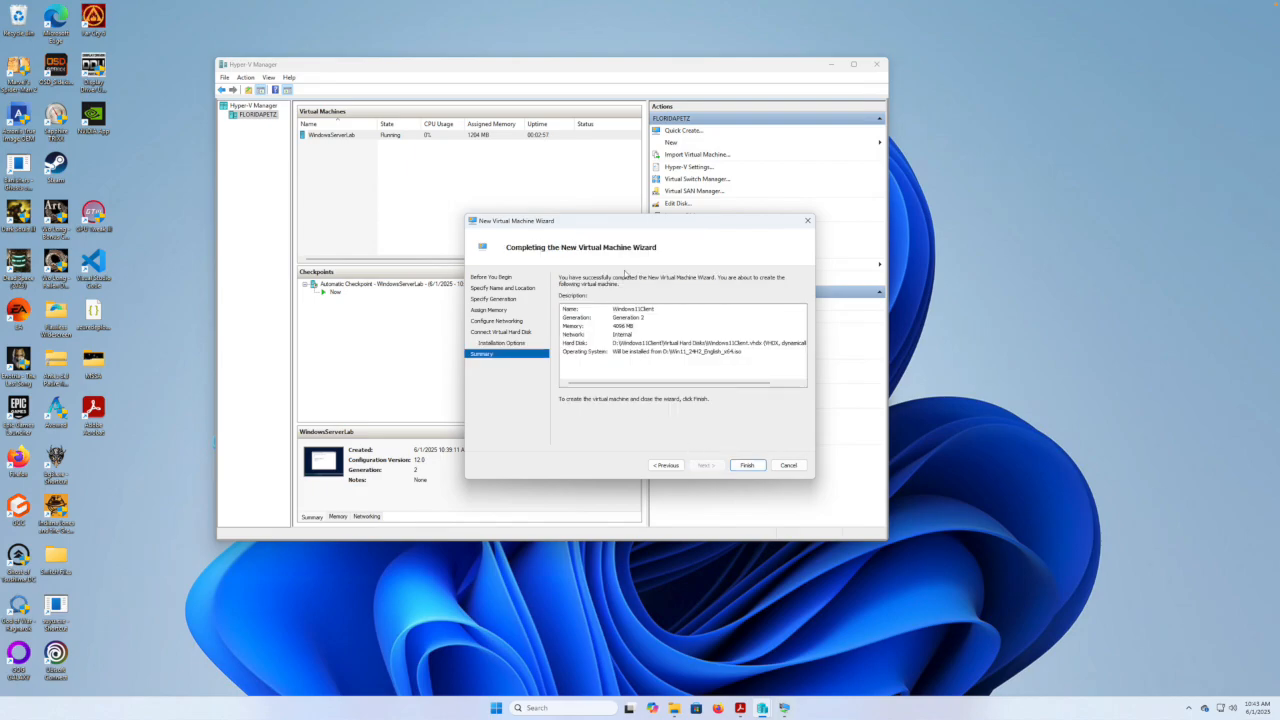
{"action": "left_click", "coordinate": [747, 465]}
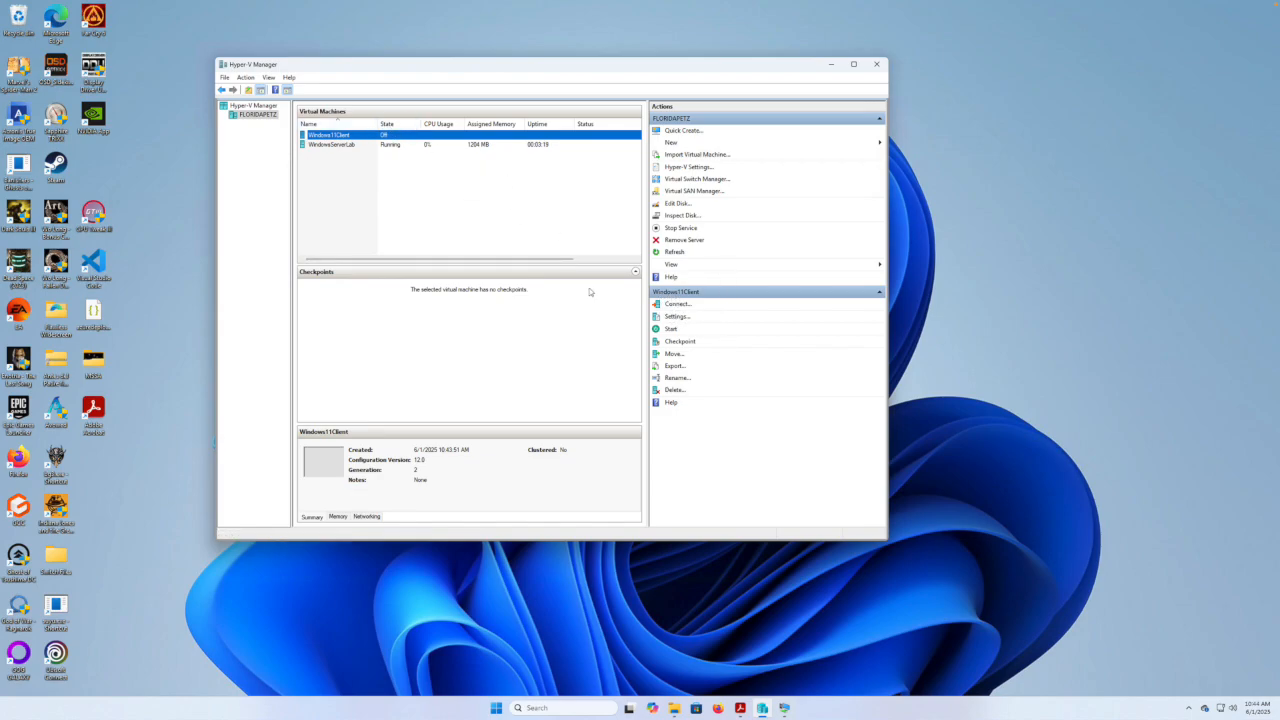
Enable the Trusted Platform Module in Windows11Client's Security settings, then return to the WindowsServerLab console.
{"action": "left_click", "coordinate": [676, 318]}
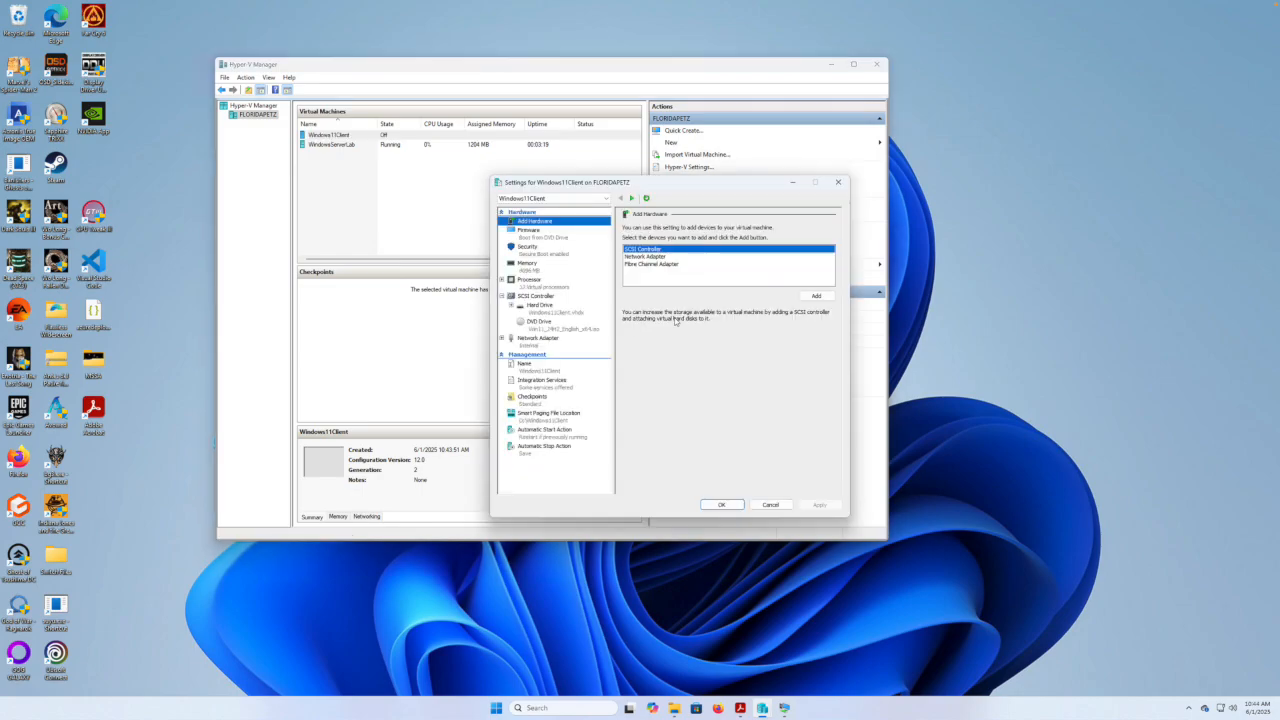
{"action": "left_click", "coordinate": [528, 250]}
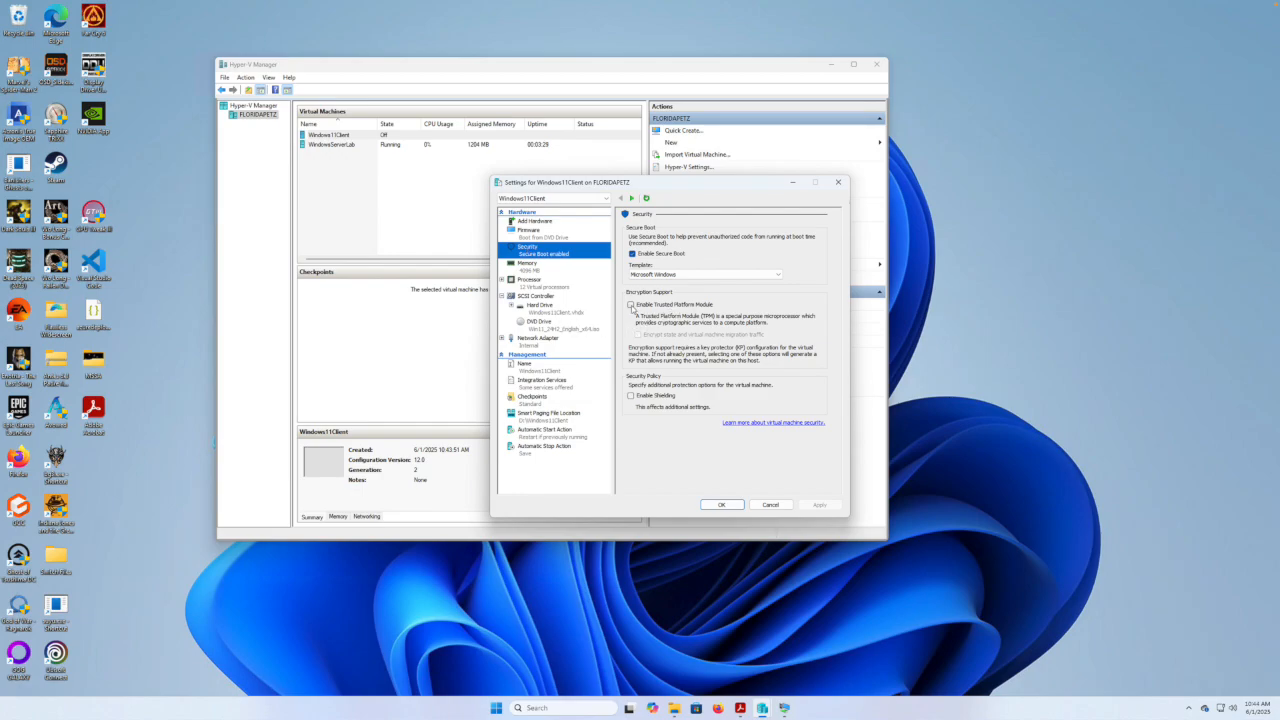
{"action": "left_click", "coordinate": [631, 305]}
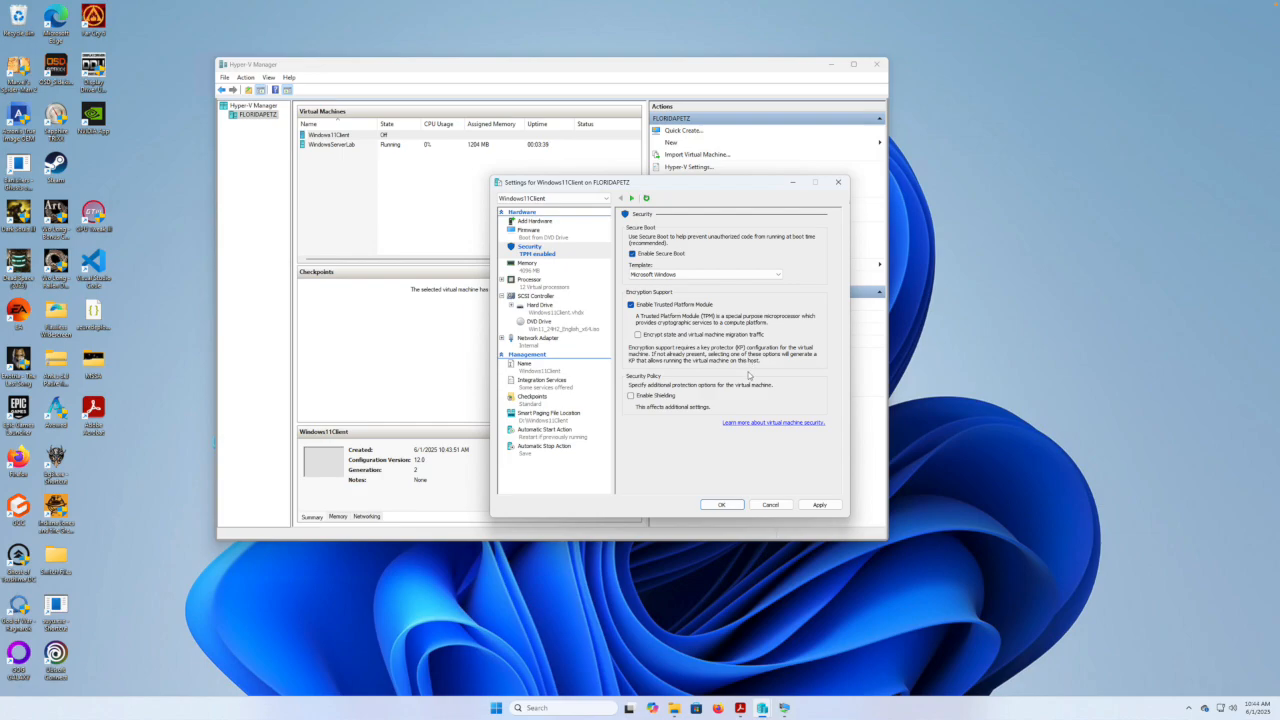
{"action": "left_click", "coordinate": [819, 505]}
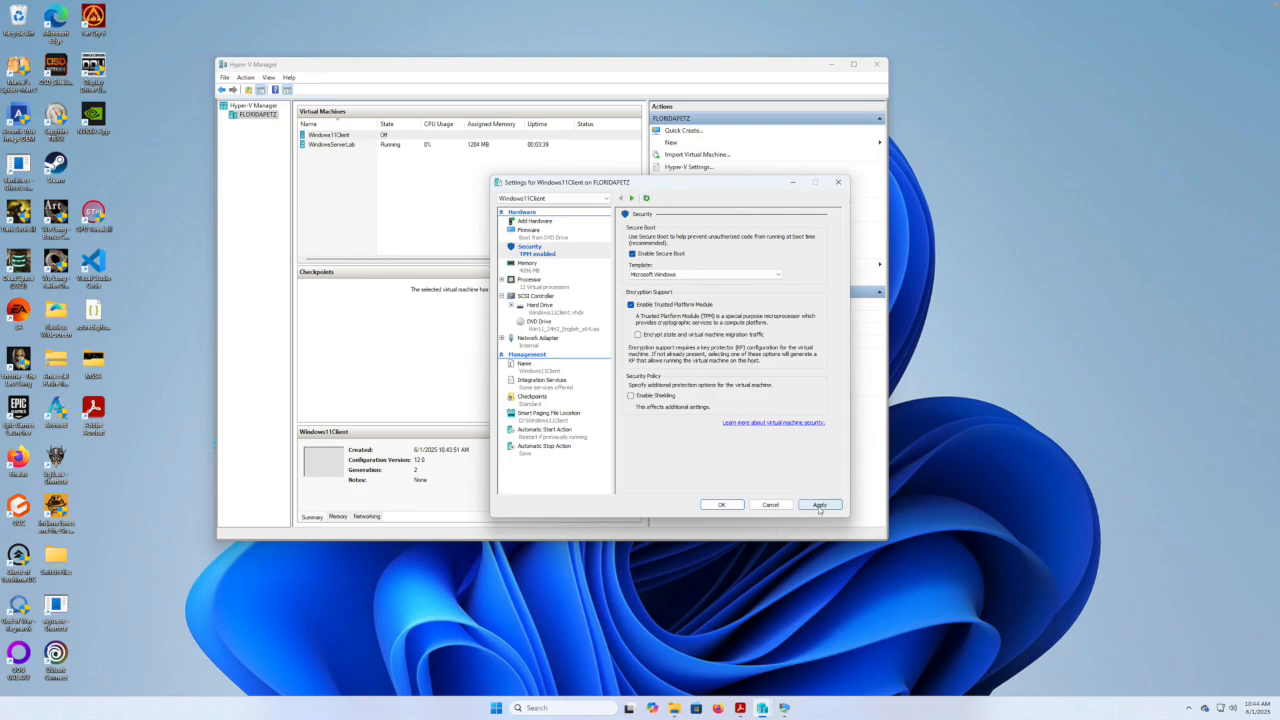
{"action": "left_click", "coordinate": [721, 506]}
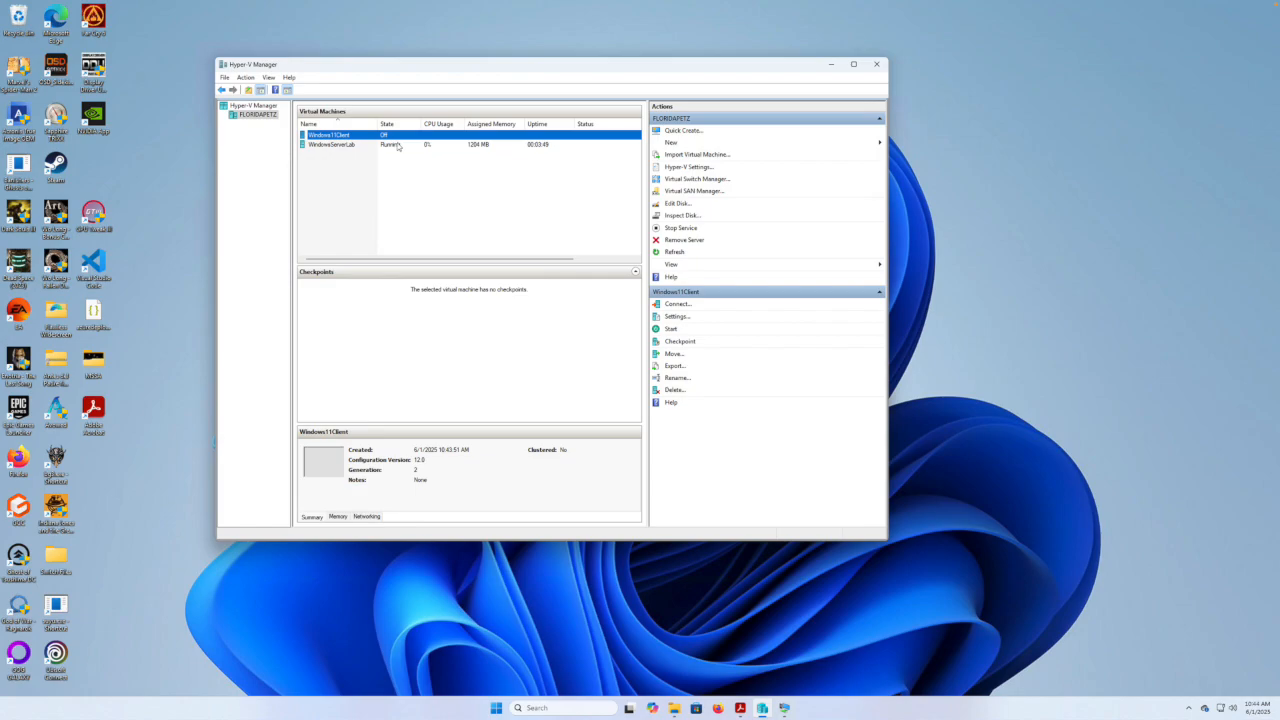
{"action": "left_click", "coordinate": [785, 708]}
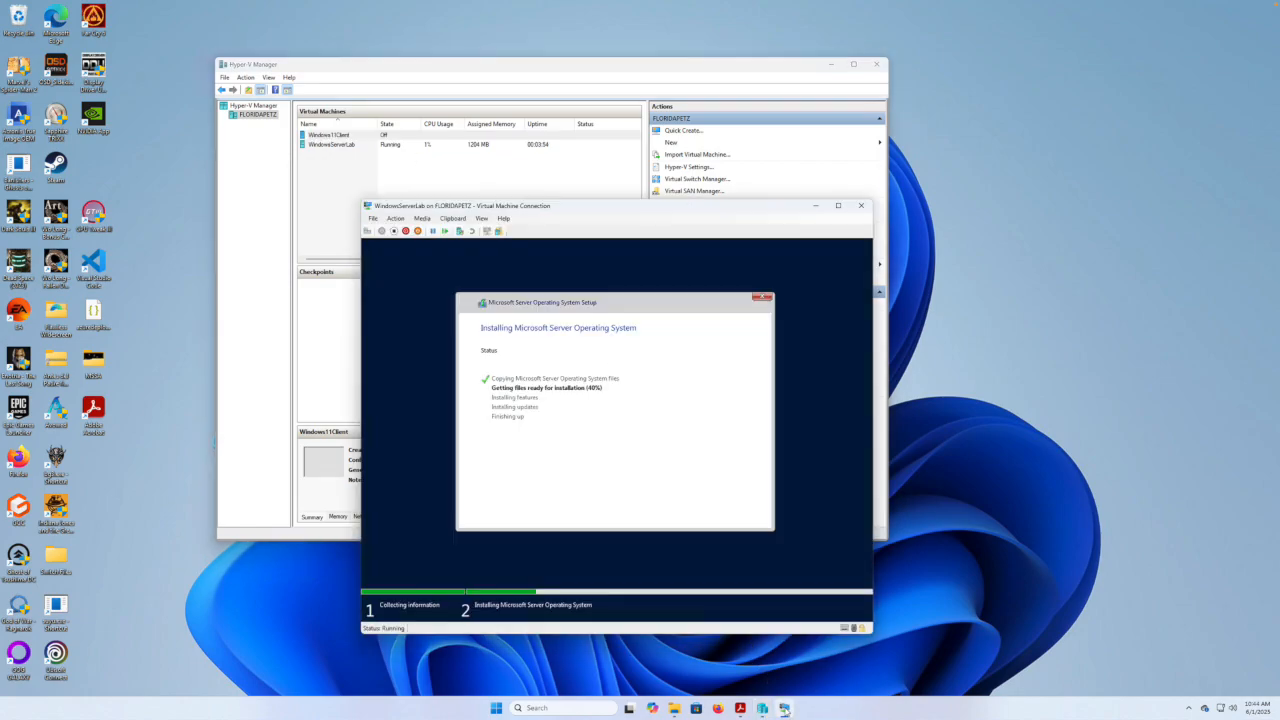
Move the WindowsServerLab console higher and wait for setup to reach Customize settings.
{"action": "left_click_drag", "start_coordinate": [613, 212], "coordinate": [645, 145]}
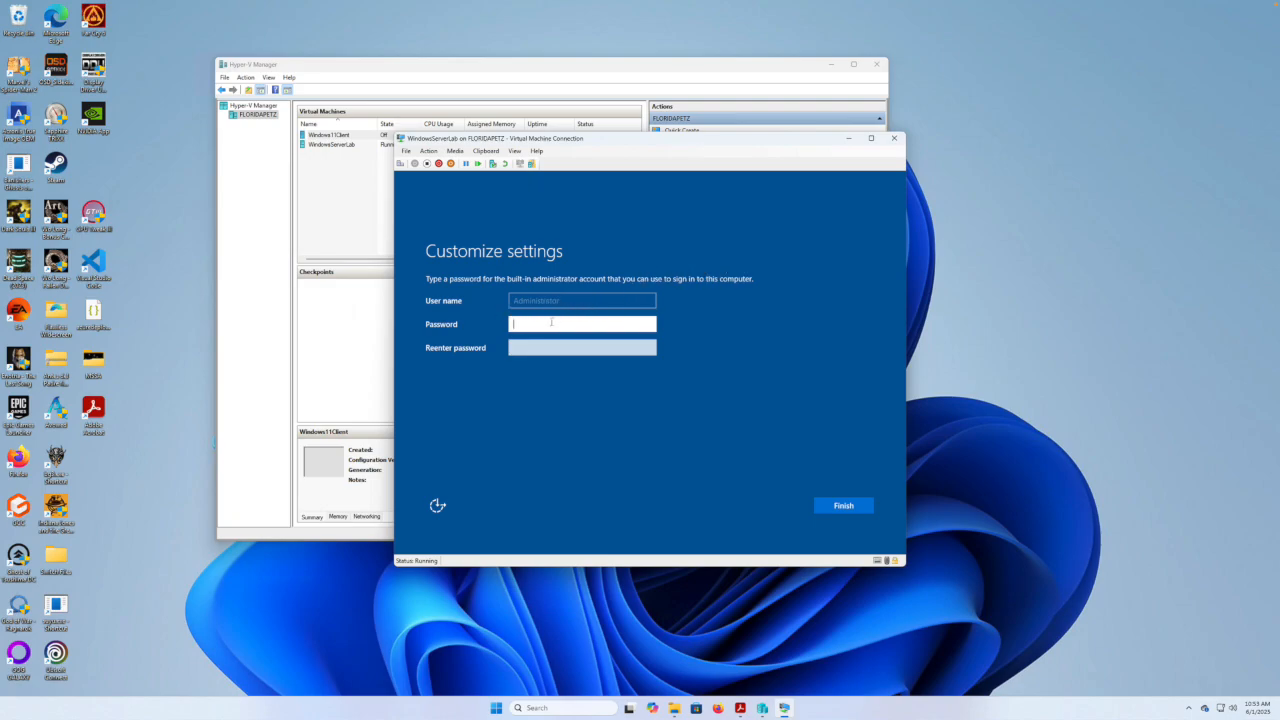
Enter and confirm the built-in Administrator password, then finish Windows Server setup.
{"action": "type", "text": "•••••••••"}
{"action": "left_click", "coordinate": [544, 347]}
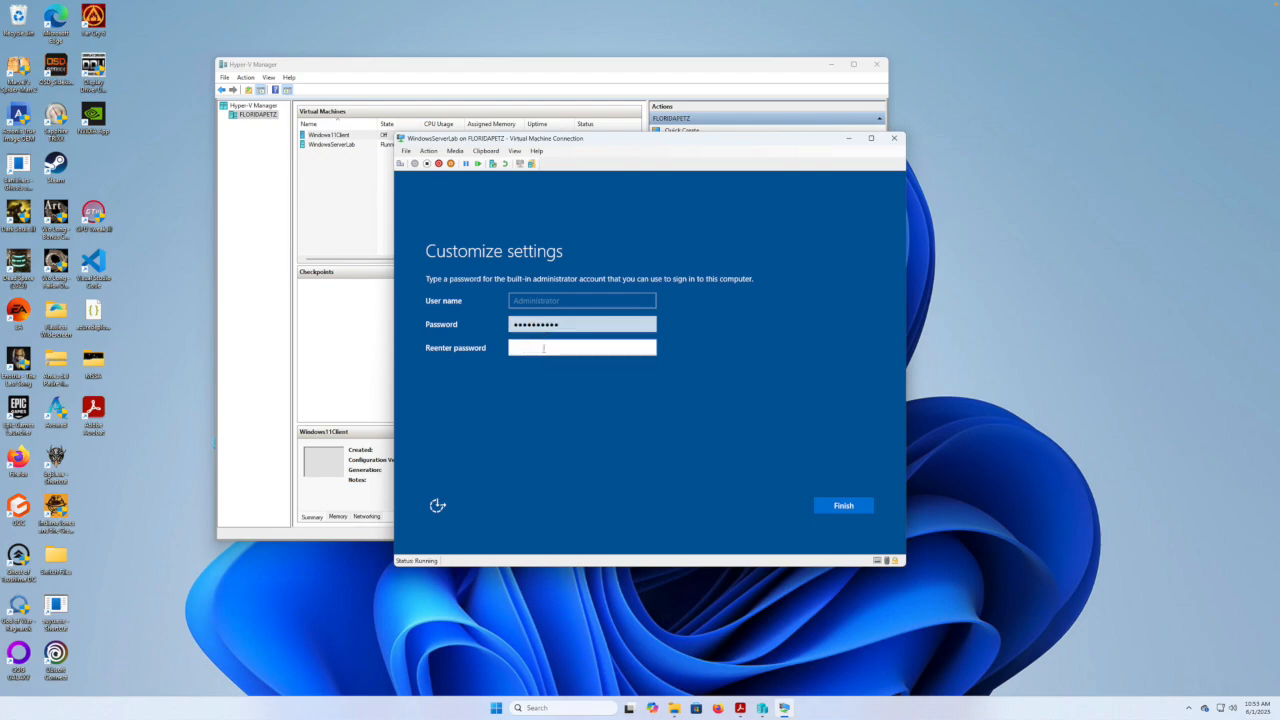
{"action": "type", "text": "•••••••••"}
{"action": "left_click", "coordinate": [848, 510]}
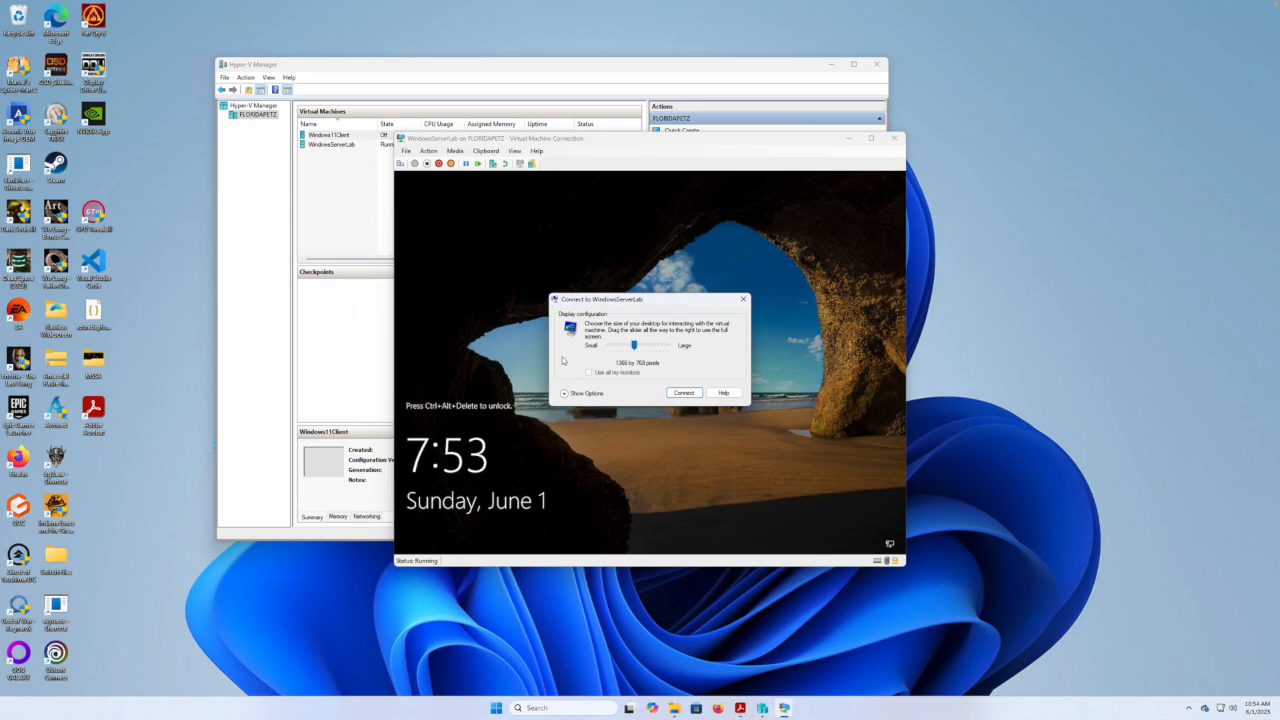
Connect at 1366 by 768 and sign in as Administrator with the account password.
{"action": "left_click", "coordinate": [685, 393]}
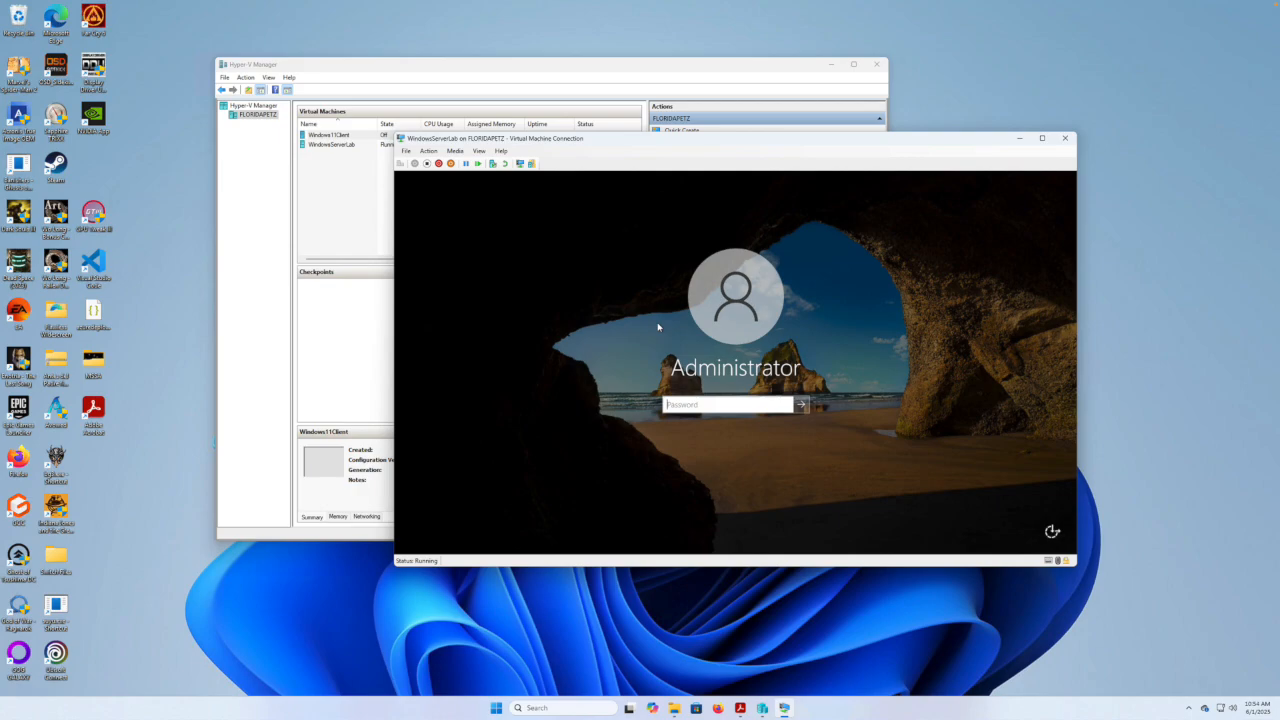
{"action": "left_click", "coordinate": [697, 405]}
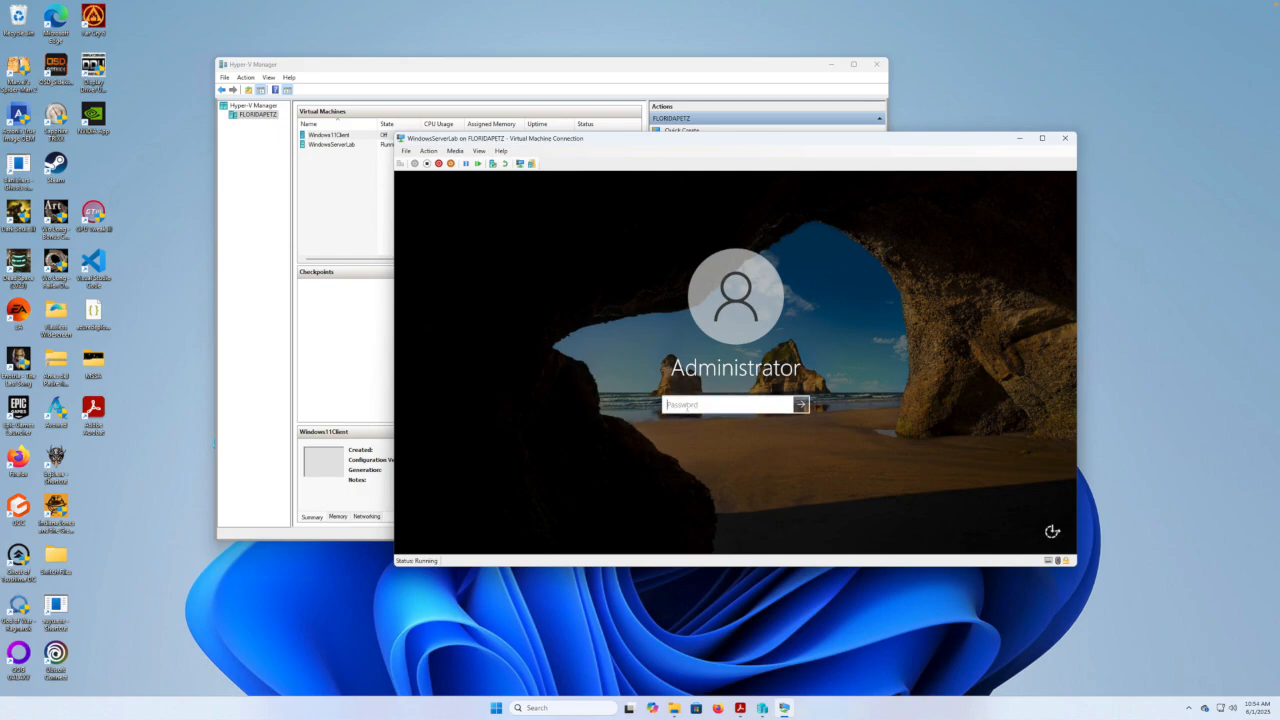
{"action": "type", "text": "••••"}
{"action": "key", "text": "BackSpace"}
{"action": "key", "text": "BackSpace"}
{"action": "key", "text": "BackSpace"}
{"action": "key", "text": "BackSpace"}
{"action": "type", "text": "••••"}
{"action": "key", "text": "BackSpace"}
{"action": "key", "text": "BackSpace"}
{"action": "key", "text": "BackSpace"}
{"action": "key", "text": "BackSpace"}
{"action": "type", "text": "•••••••••"}
{"action": "key", "text": "Return"}
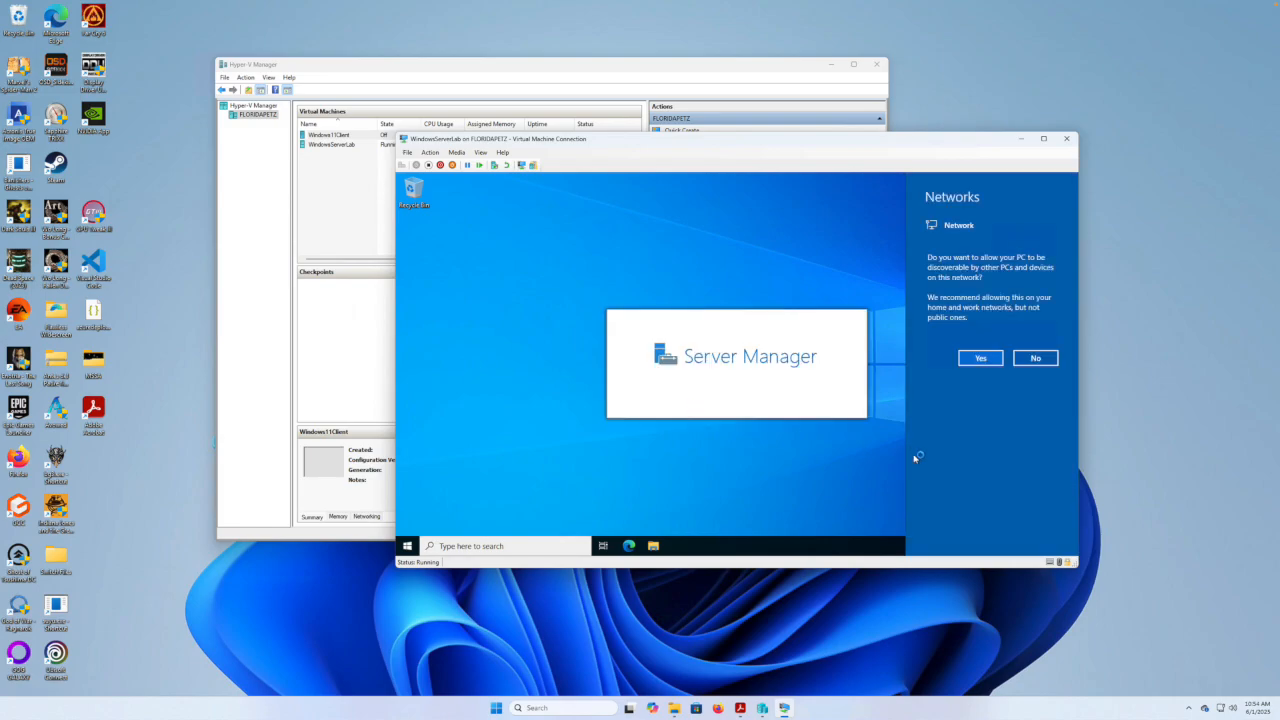
Allow network discovery, dismiss the Windows Admin Center message, and close Server Manager.
{"action": "left_click", "coordinate": [985, 359]}
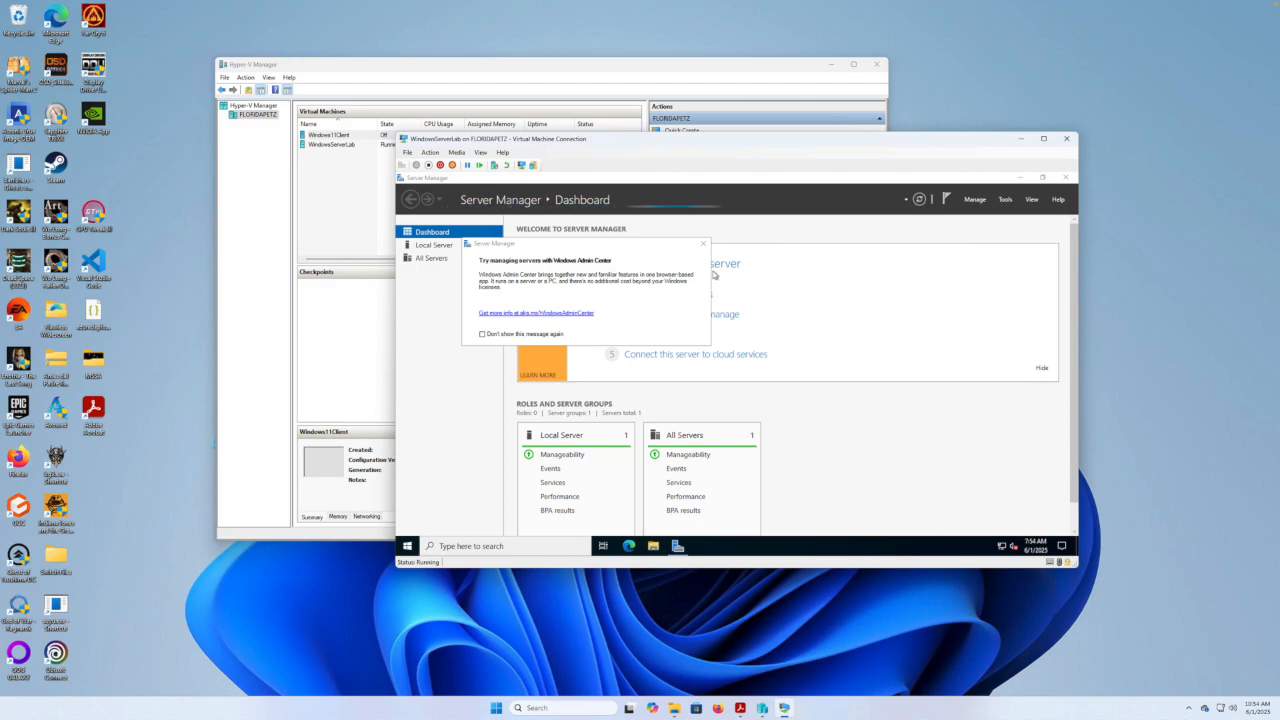
{"action": "left_click", "coordinate": [703, 245]}
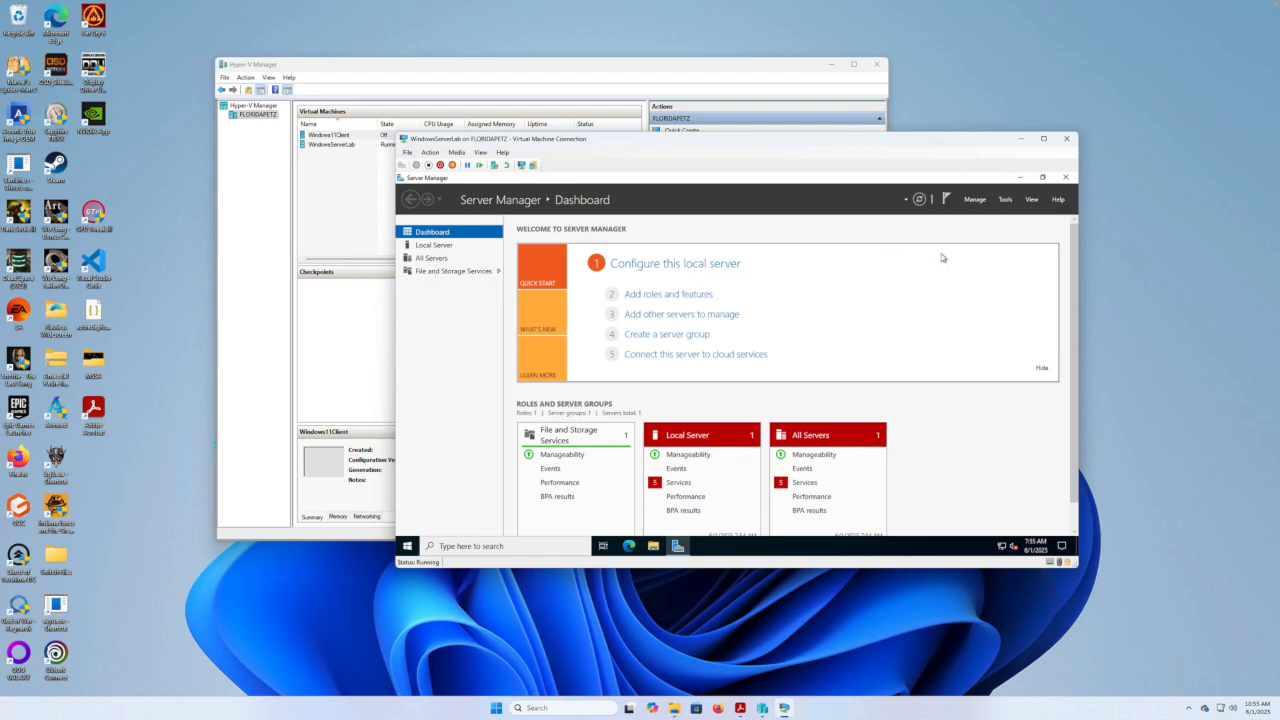
{"action": "left_click", "coordinate": [1065, 177]}
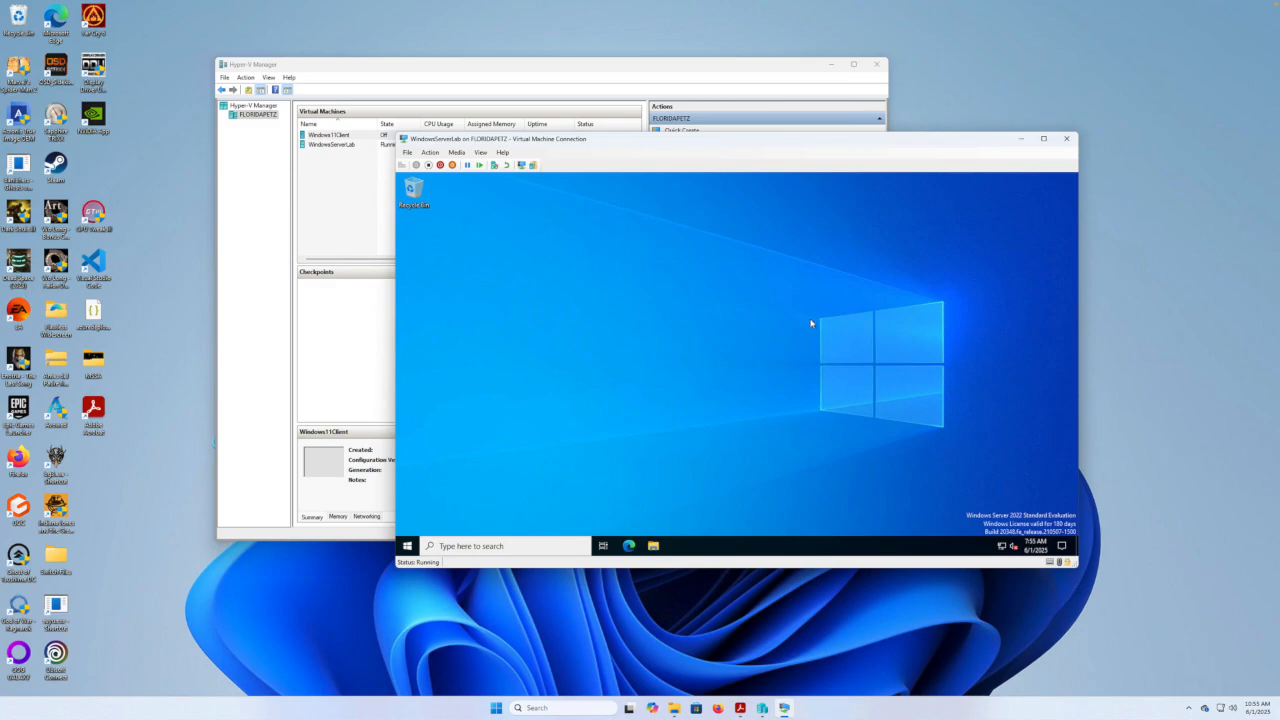
{"action": "left_click", "coordinate": [493, 544]}
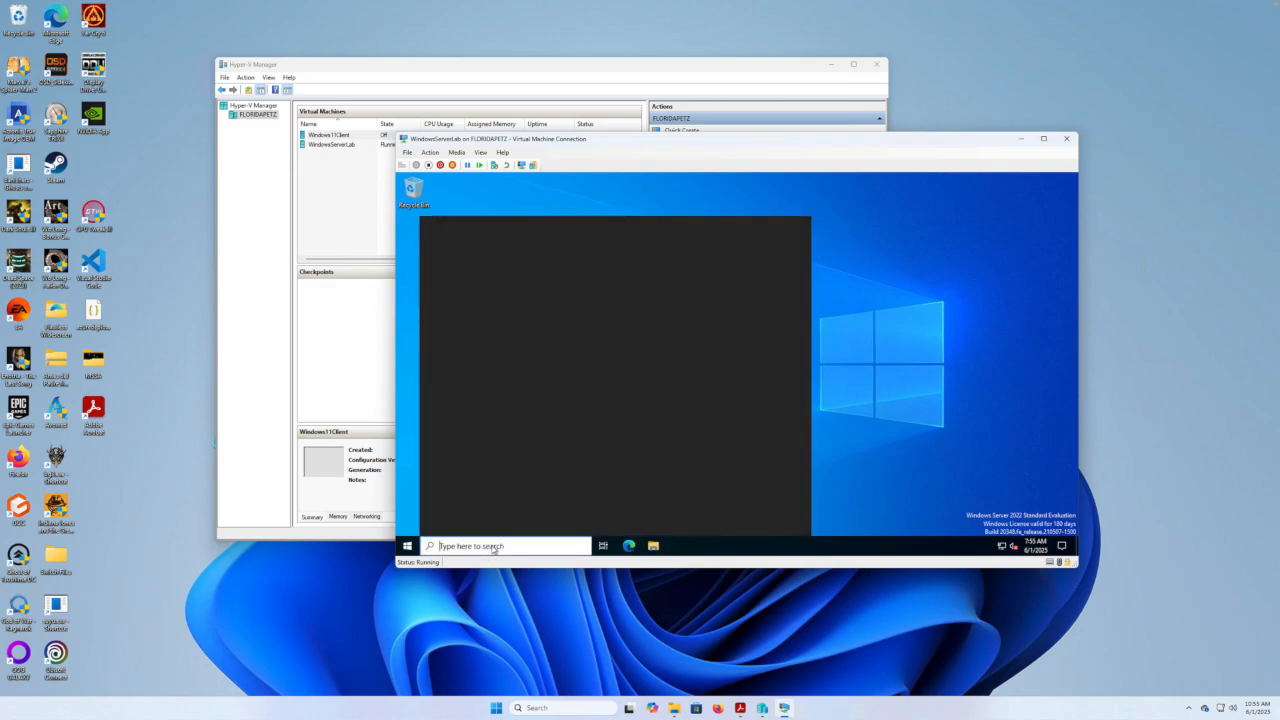
{"action": "type", "text": "cmd"}
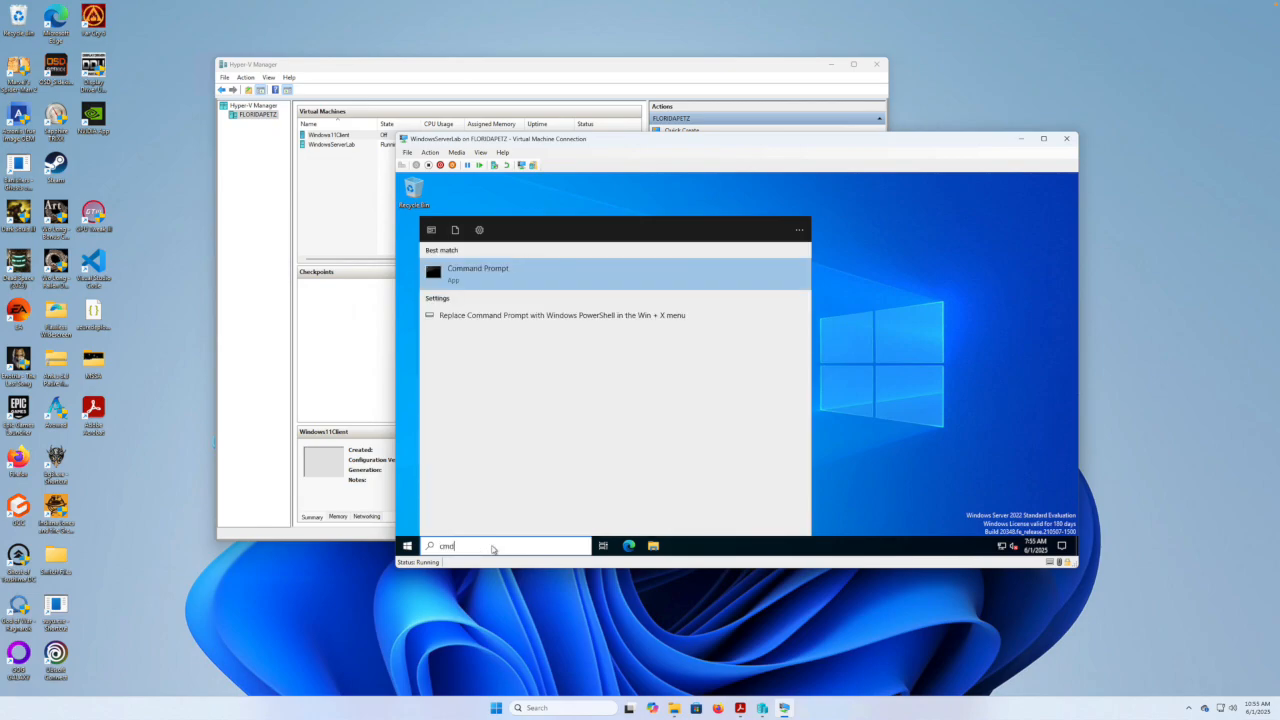
{"action": "key", "text": "Return"}
{"action": "left_click", "coordinate": [611, 413]}
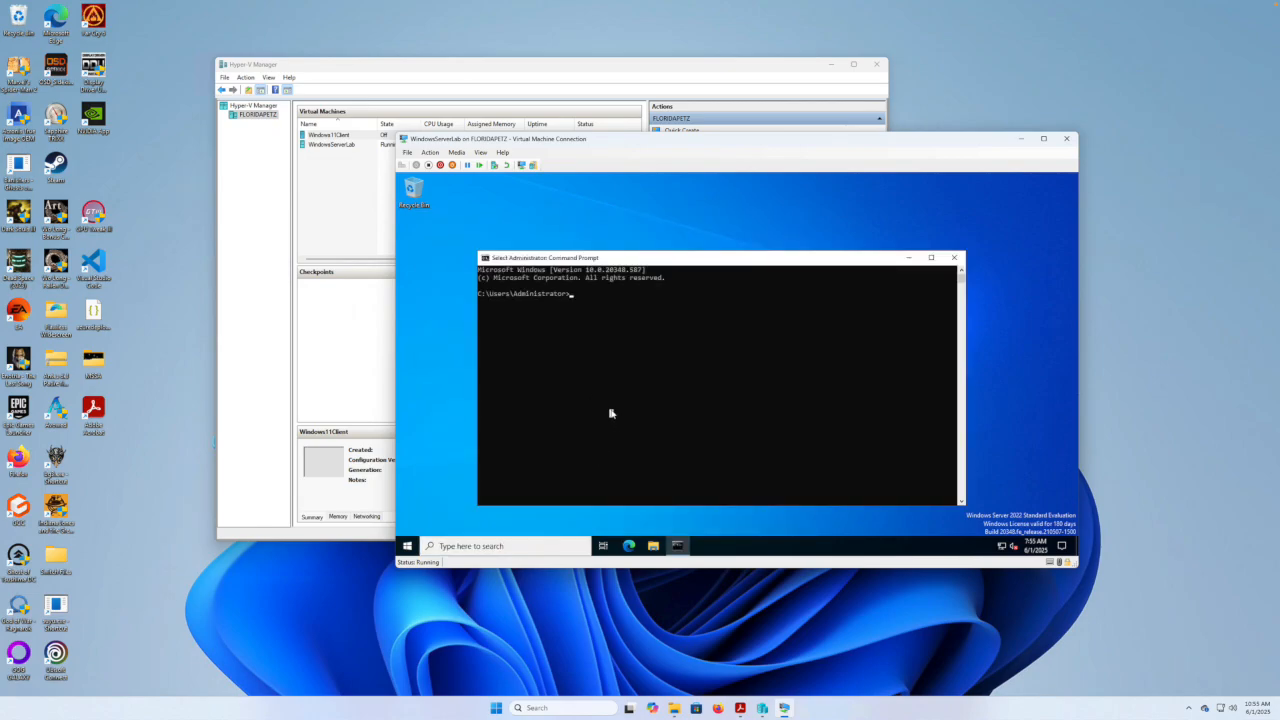
{"action": "type", "text": "ping www.google.com"}
{"action": "key", "text": "Return"}
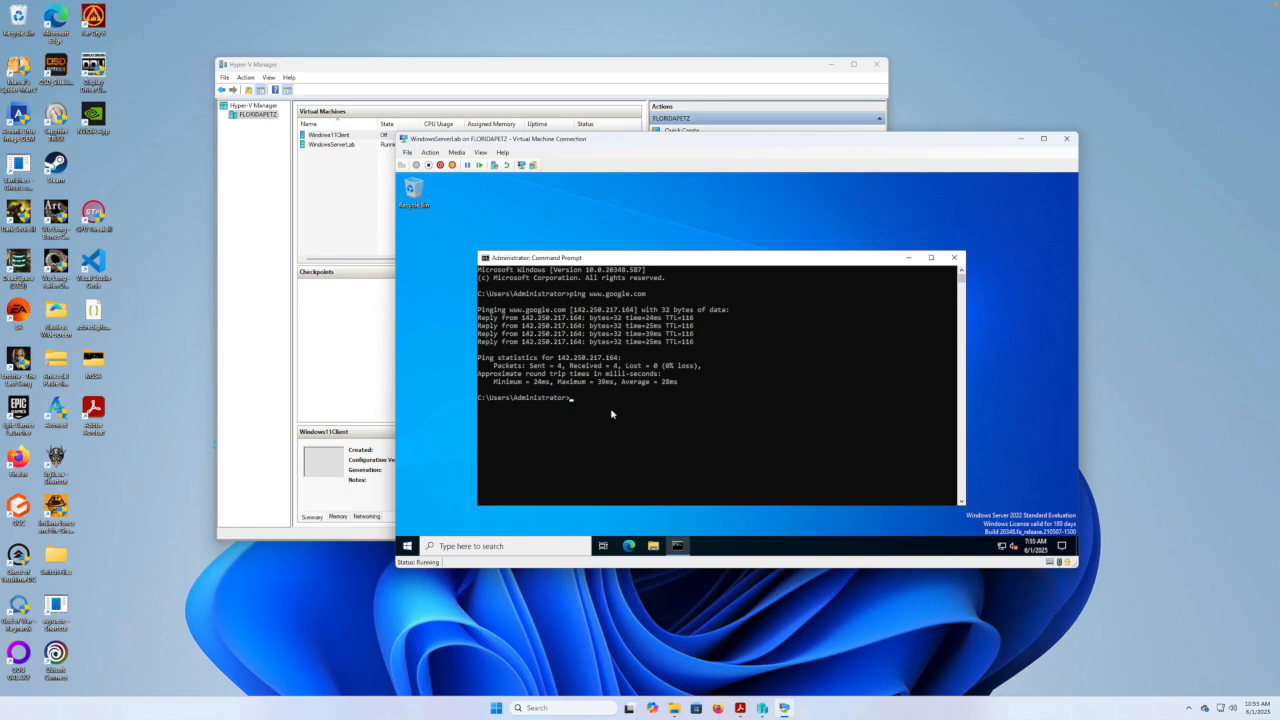
{"action": "left_click", "coordinate": [954, 258]}
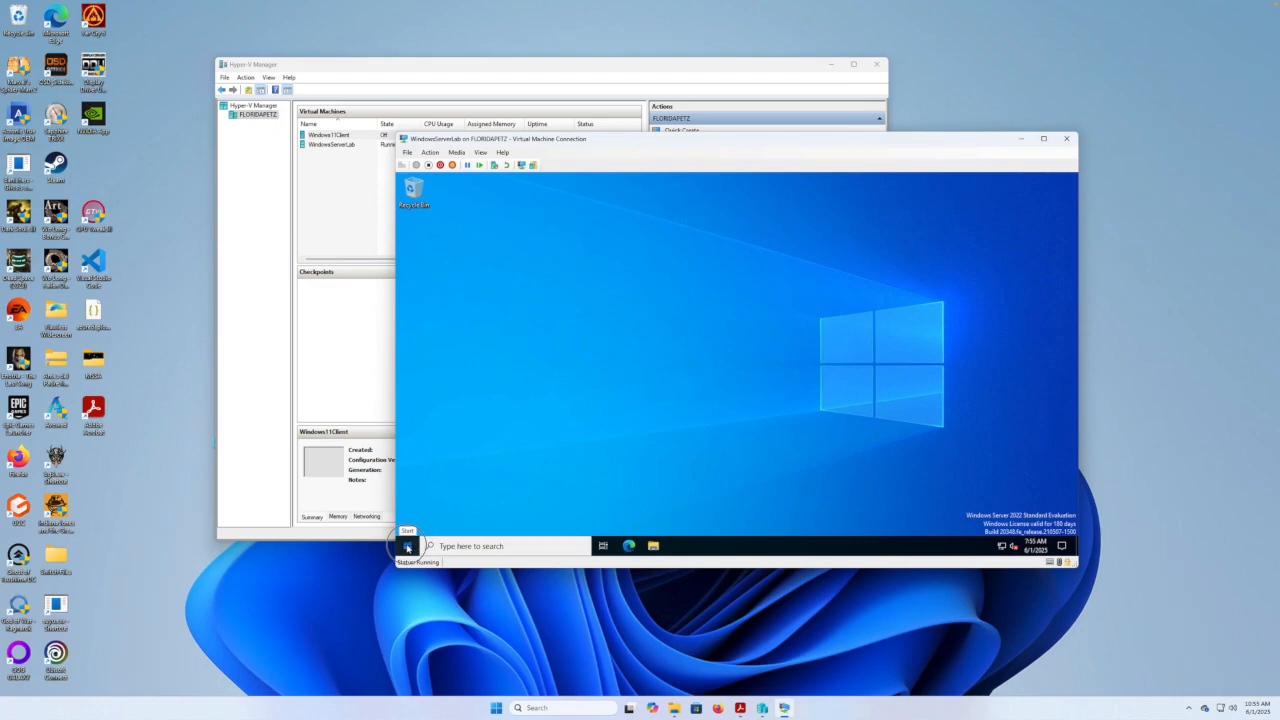
Shut down WindowsServerLab with reason Other (Planned) and close the disconnected console window.
{"action": "left_click", "coordinate": [407, 546]}
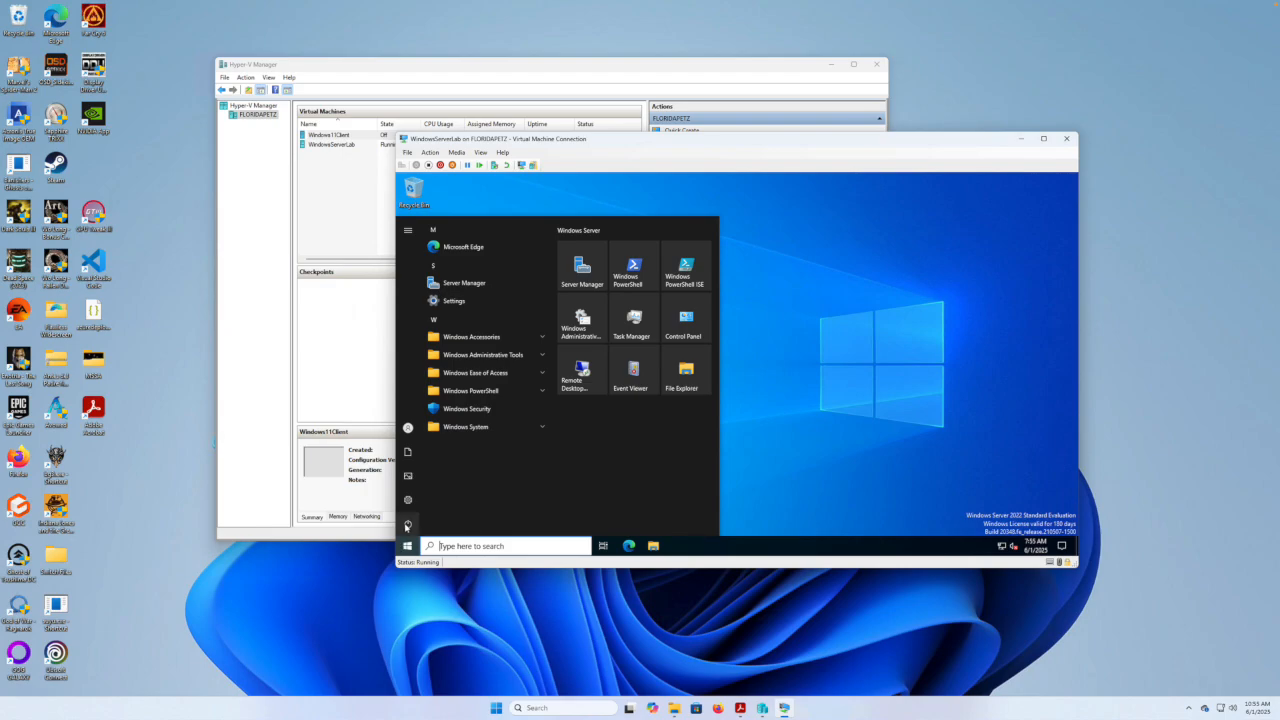
{"action": "mouse_move", "coordinate": [406, 527]}
{"action": "left_click", "coordinate": [422, 524]}
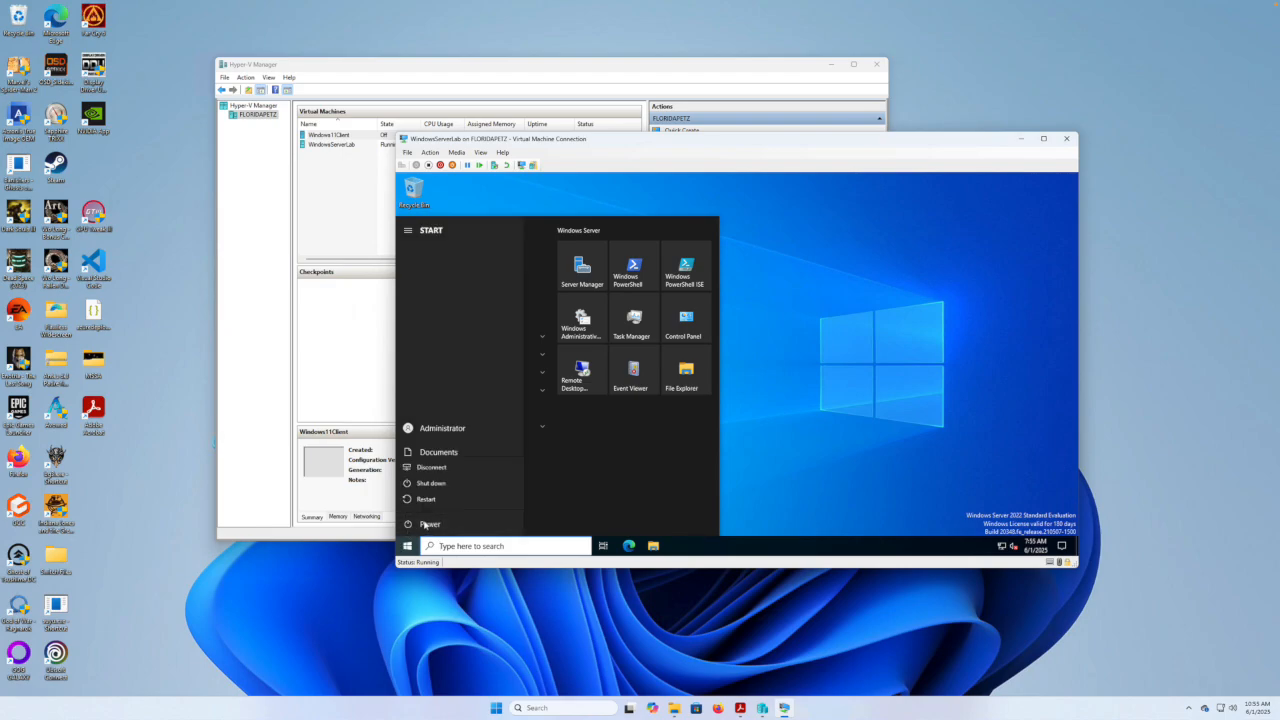
{"action": "left_click", "coordinate": [447, 487]}
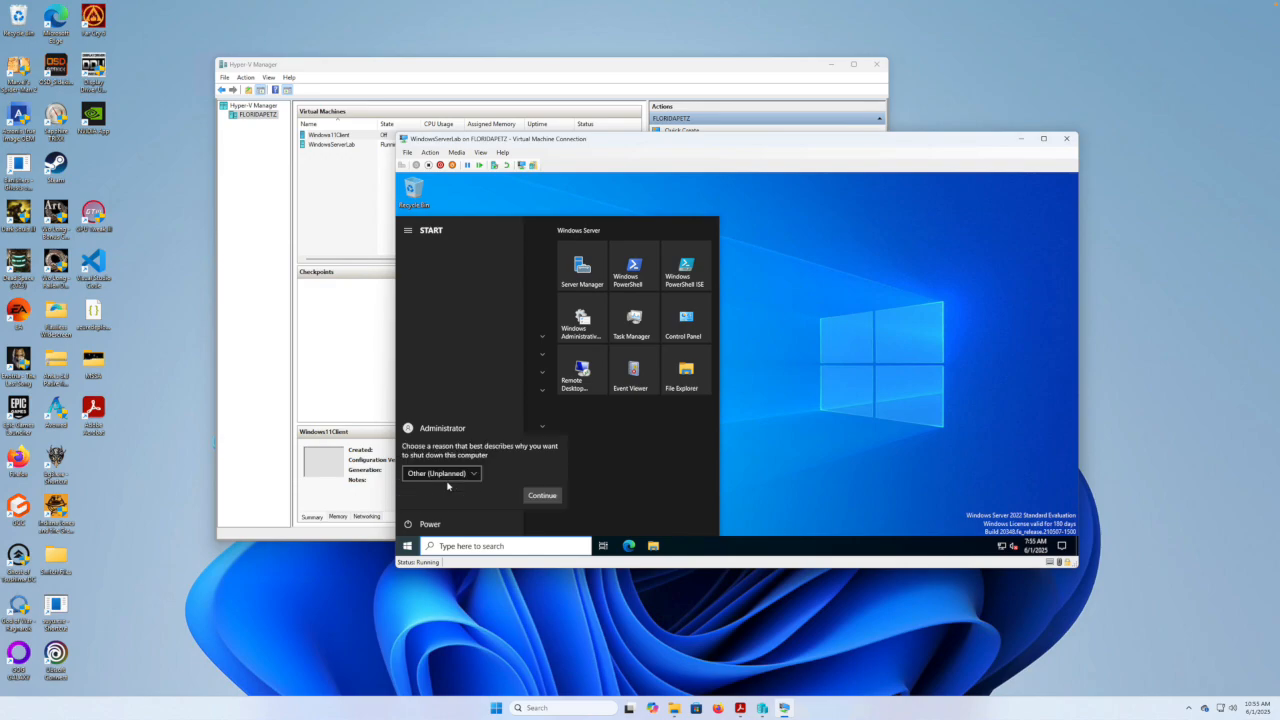
{"action": "left_click", "coordinate": [476, 475]}
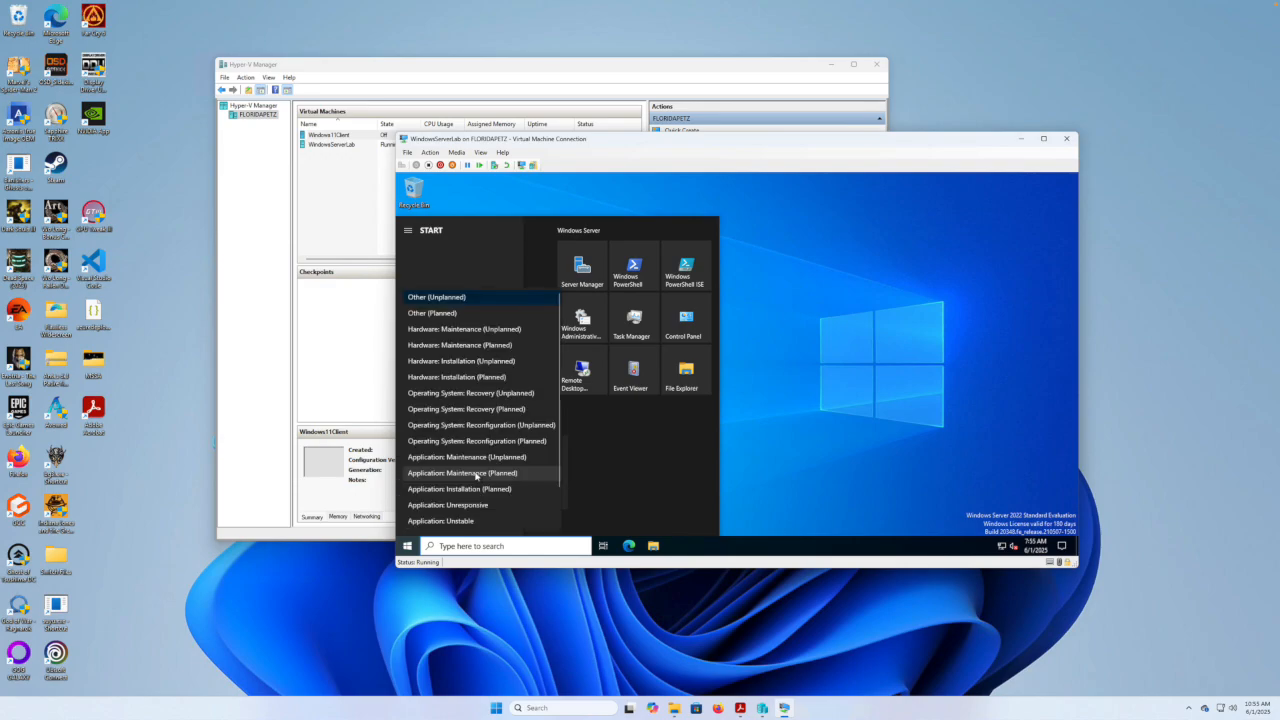
{"action": "left_click", "coordinate": [443, 315]}
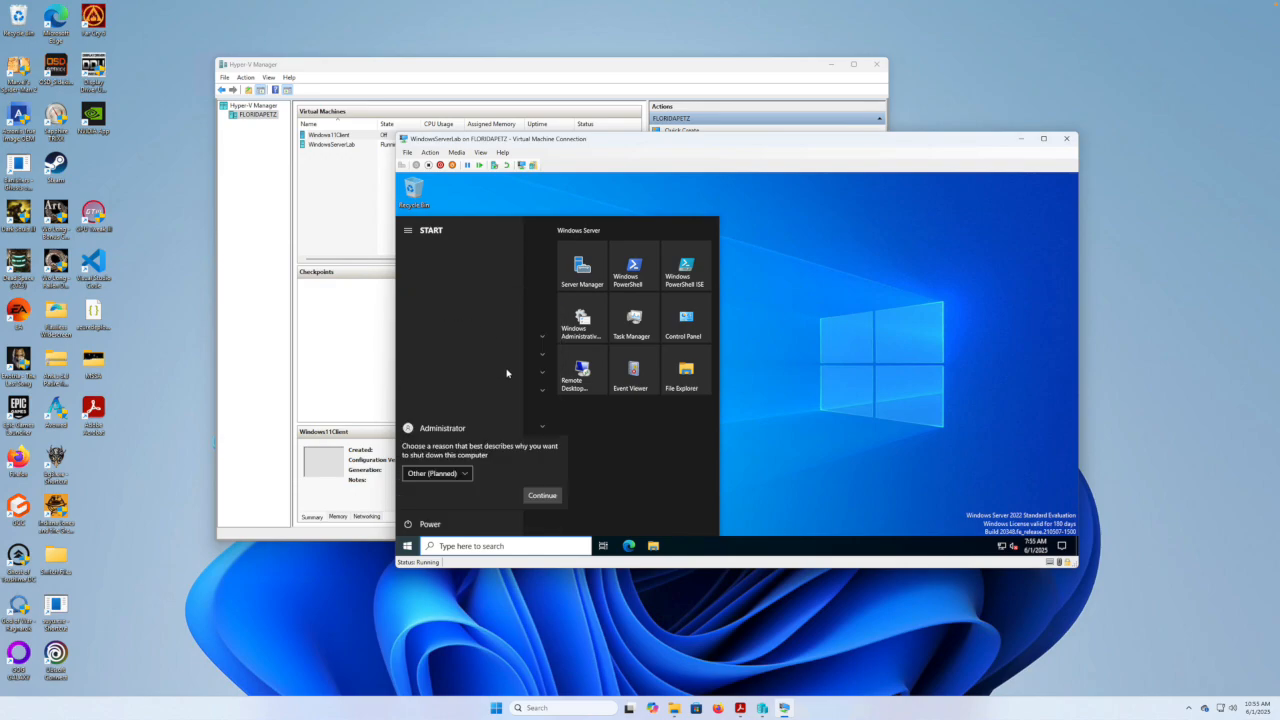
{"action": "left_click", "coordinate": [541, 496]}
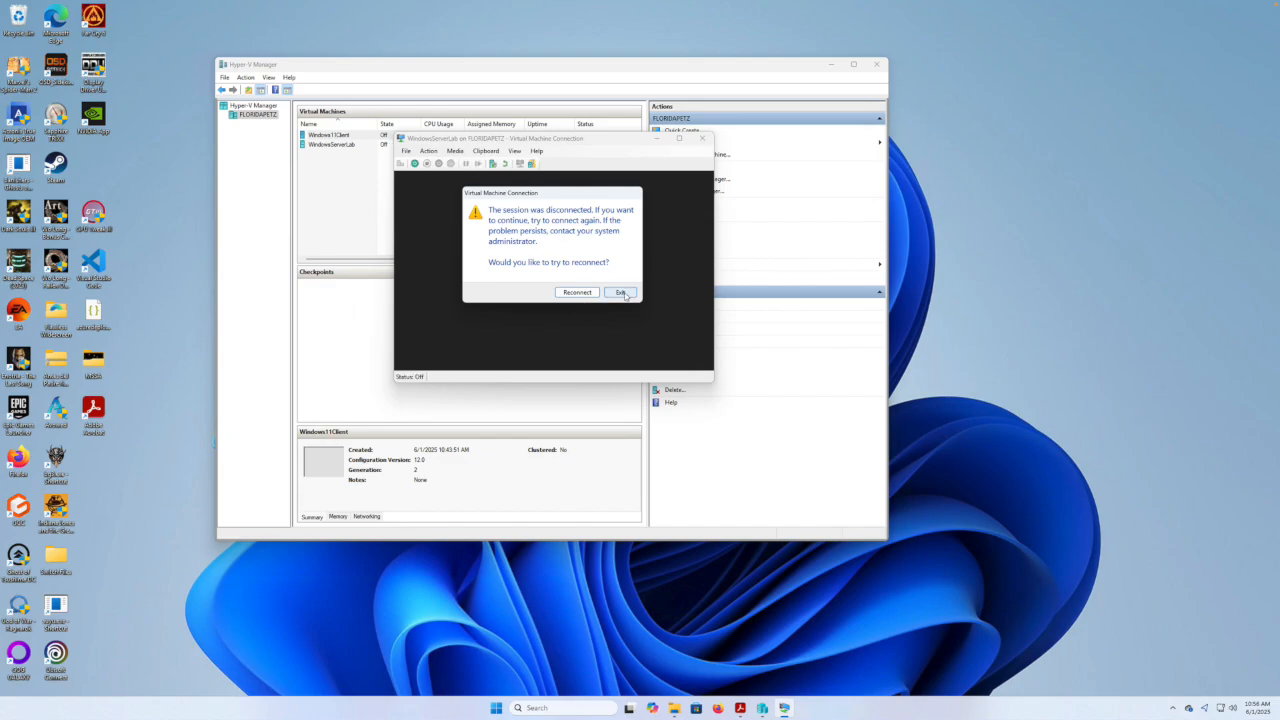
{"action": "left_click", "coordinate": [621, 292]}
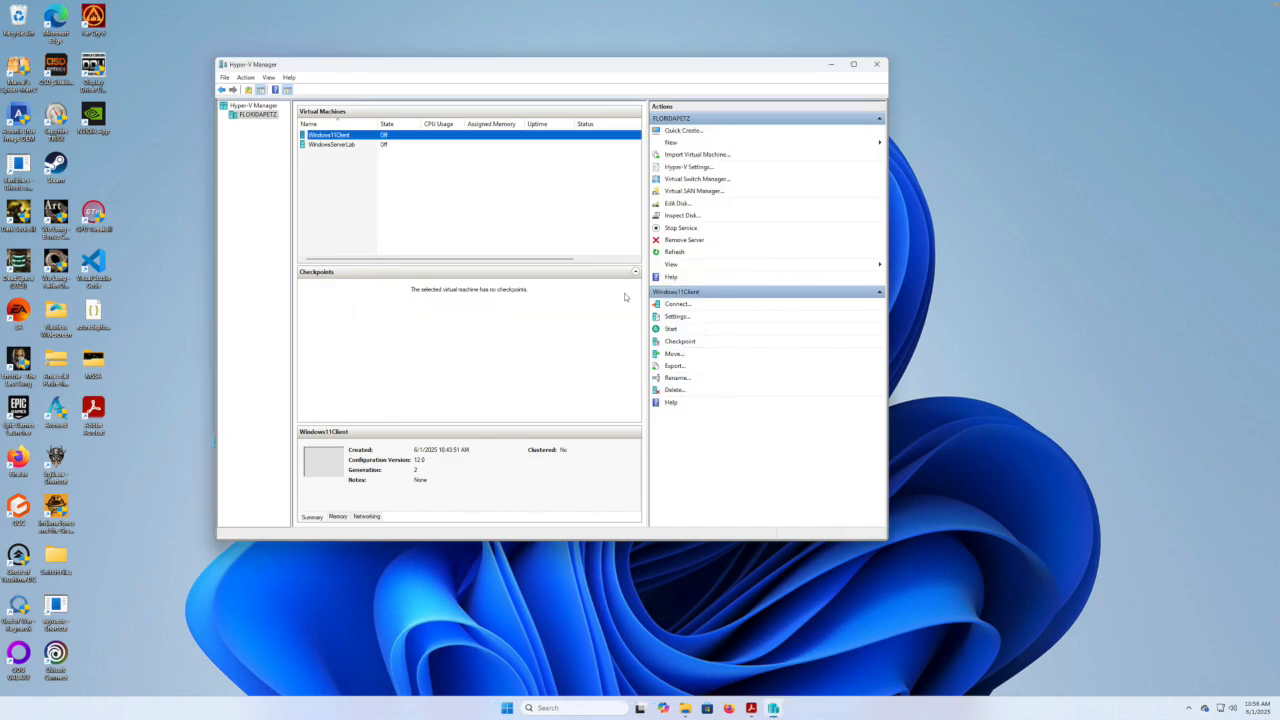
Select WindowsServerLab, then Windows11Client, and open Windows11Client's context menu.
{"action": "left_click", "coordinate": [338, 146]}
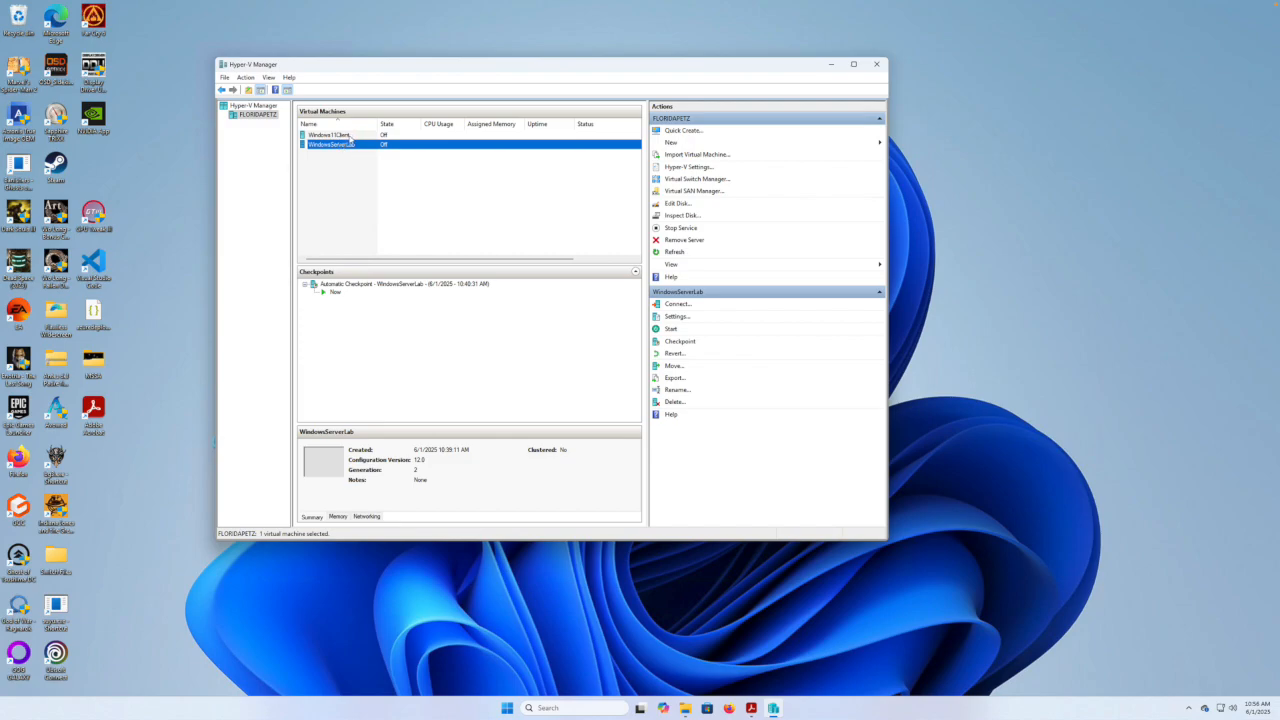
{"action": "left_click", "coordinate": [348, 136]}
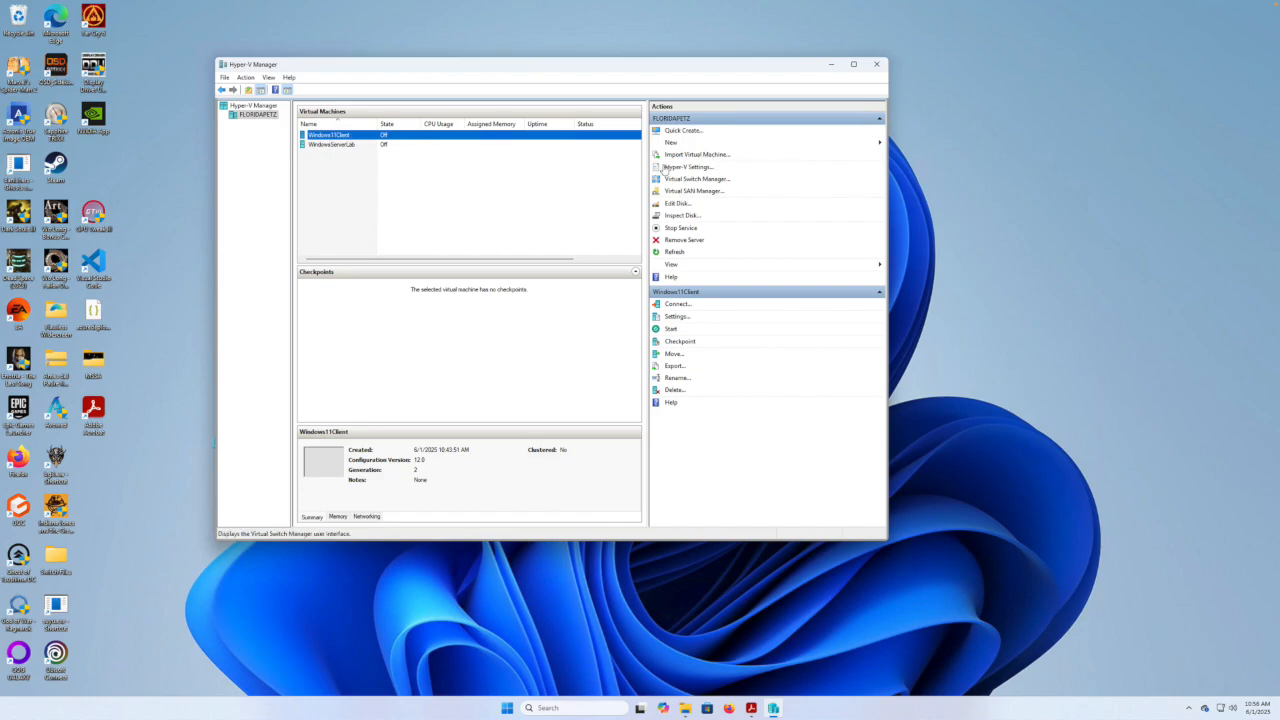
{"action": "right_click", "coordinate": [421, 139]}
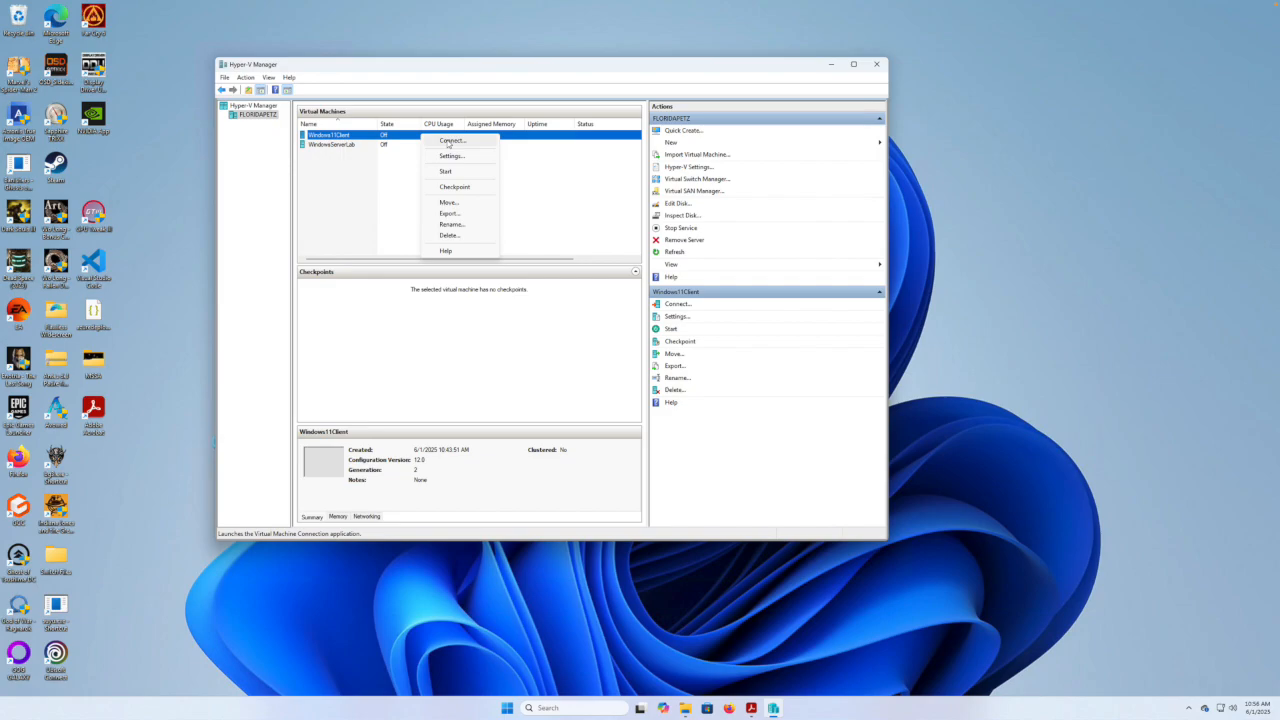
Connect to Windows11Client, start it, reset it, and press Enter to boot from the DVD.
{"action": "left_click", "coordinate": [448, 142]}
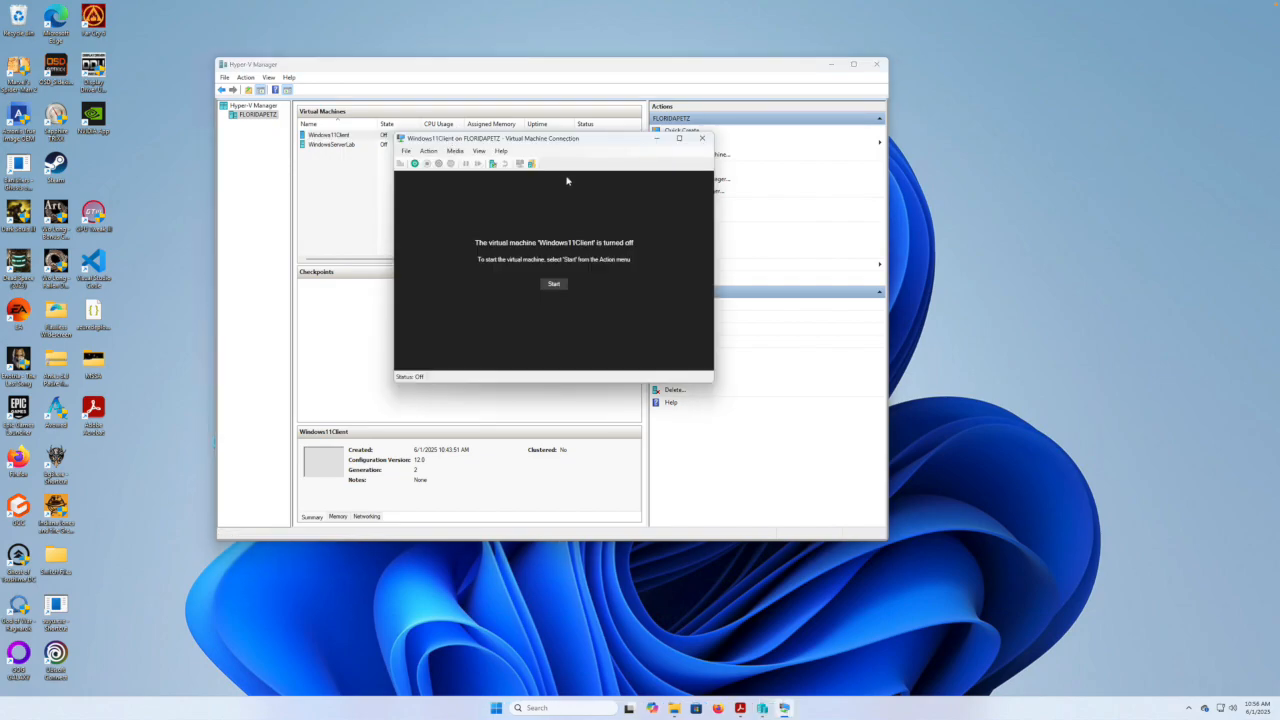
{"action": "left_click", "coordinate": [554, 285]}
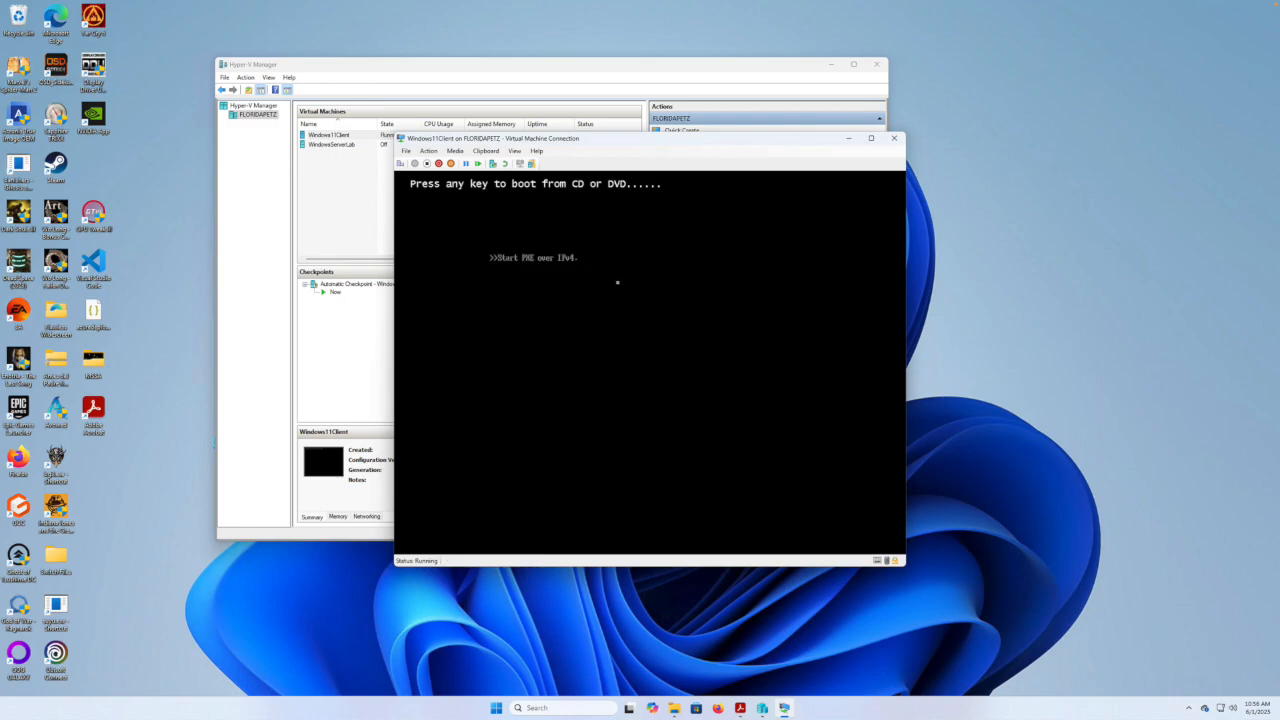
{"action": "left_click", "coordinate": [478, 164]}
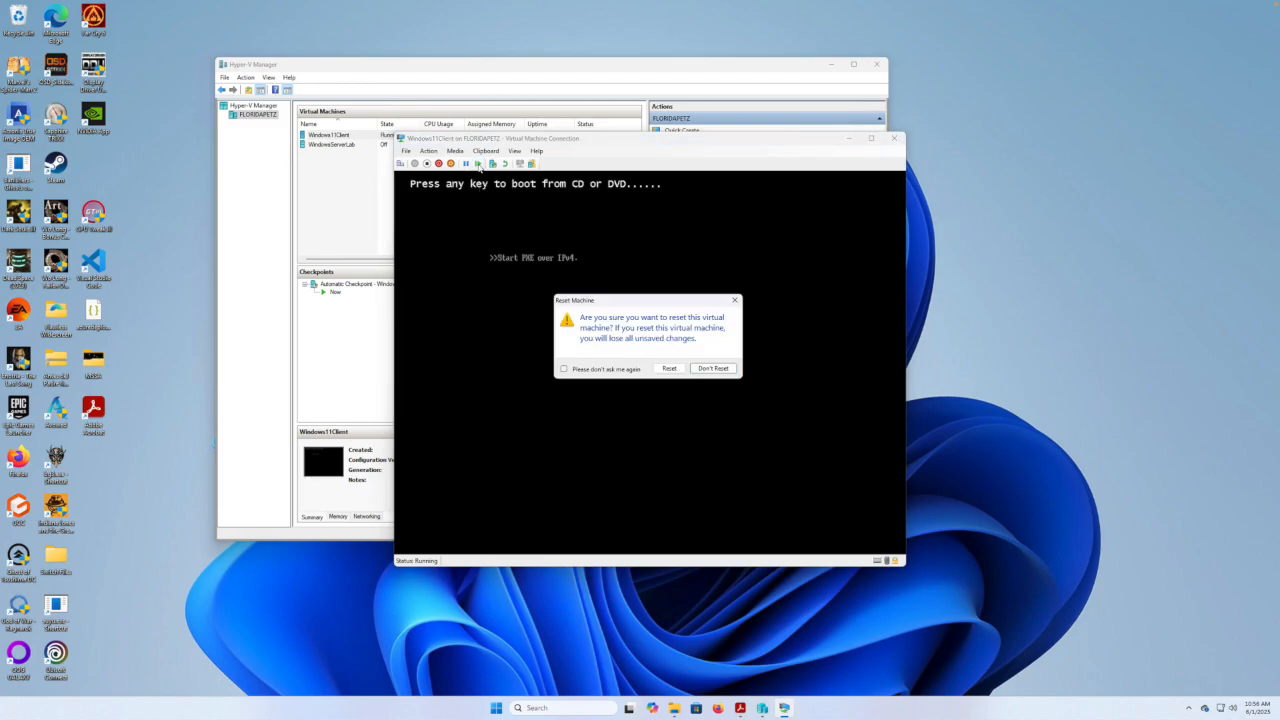
{"action": "left_click", "coordinate": [669, 368]}
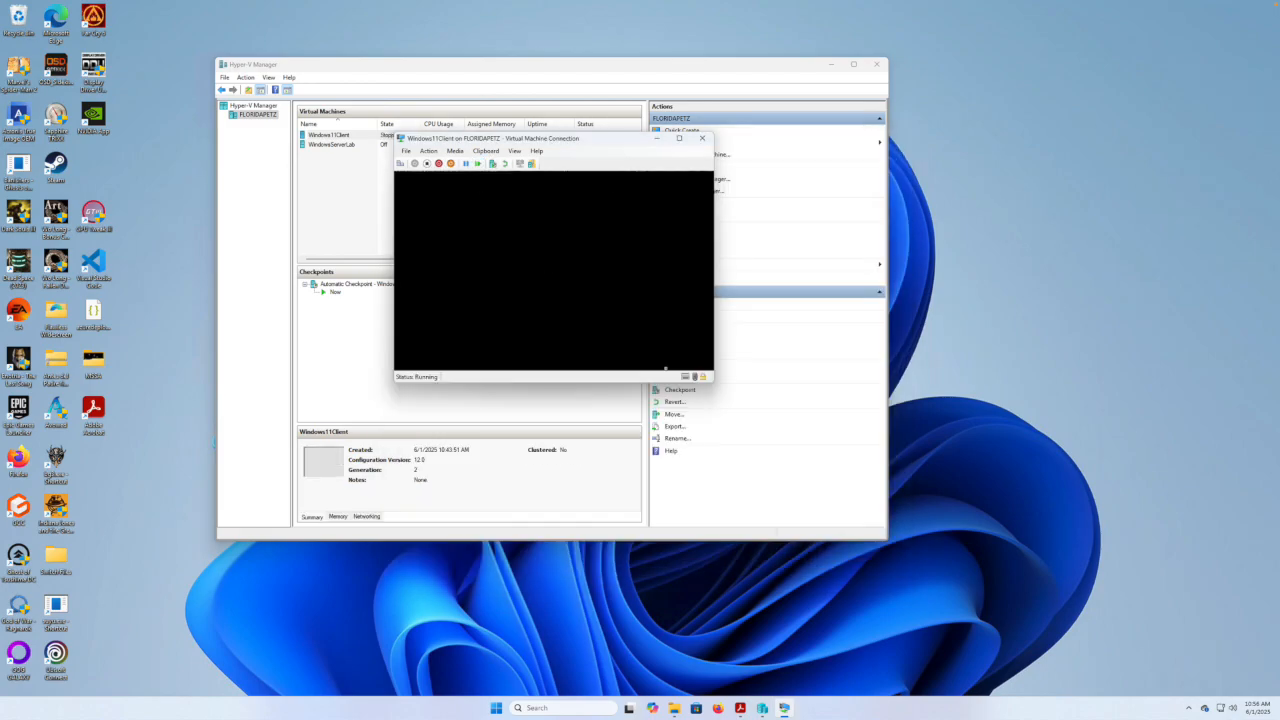
{"action": "key", "text": "Return"}
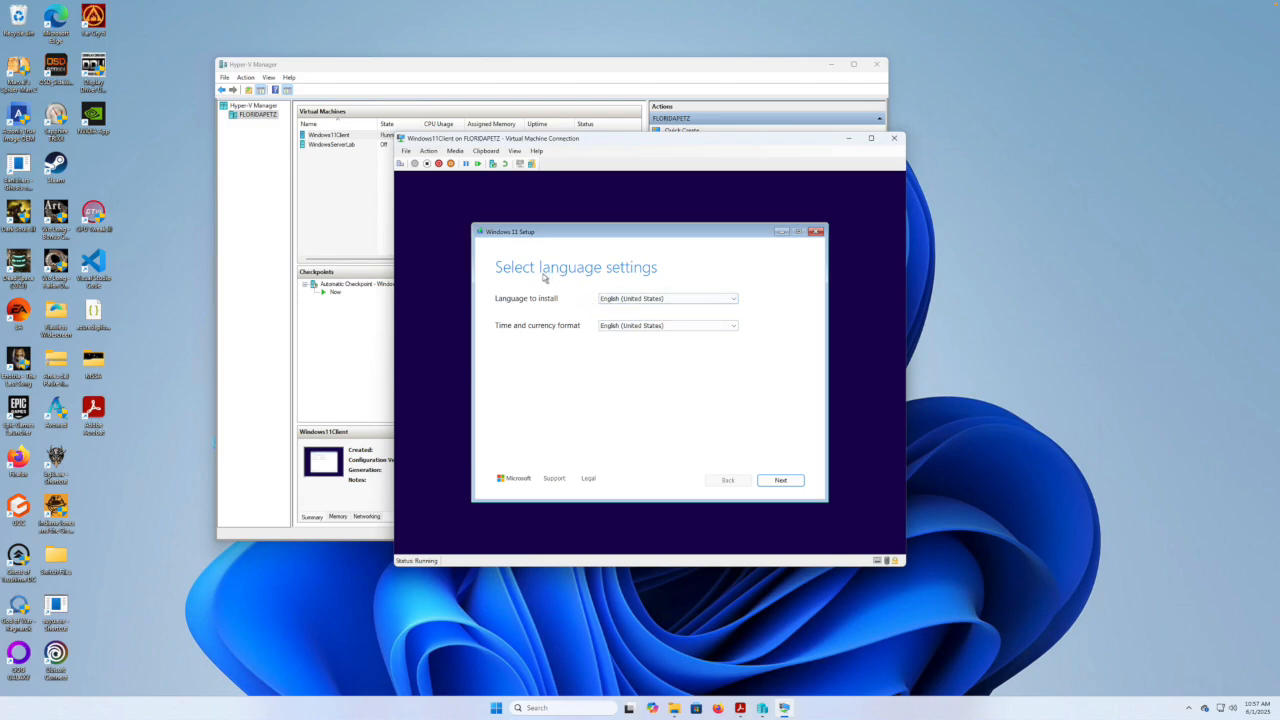
Accept English (United States) and the US keyboard, and agree that everything will be deleted.
{"action": "left_click", "coordinate": [781, 480]}
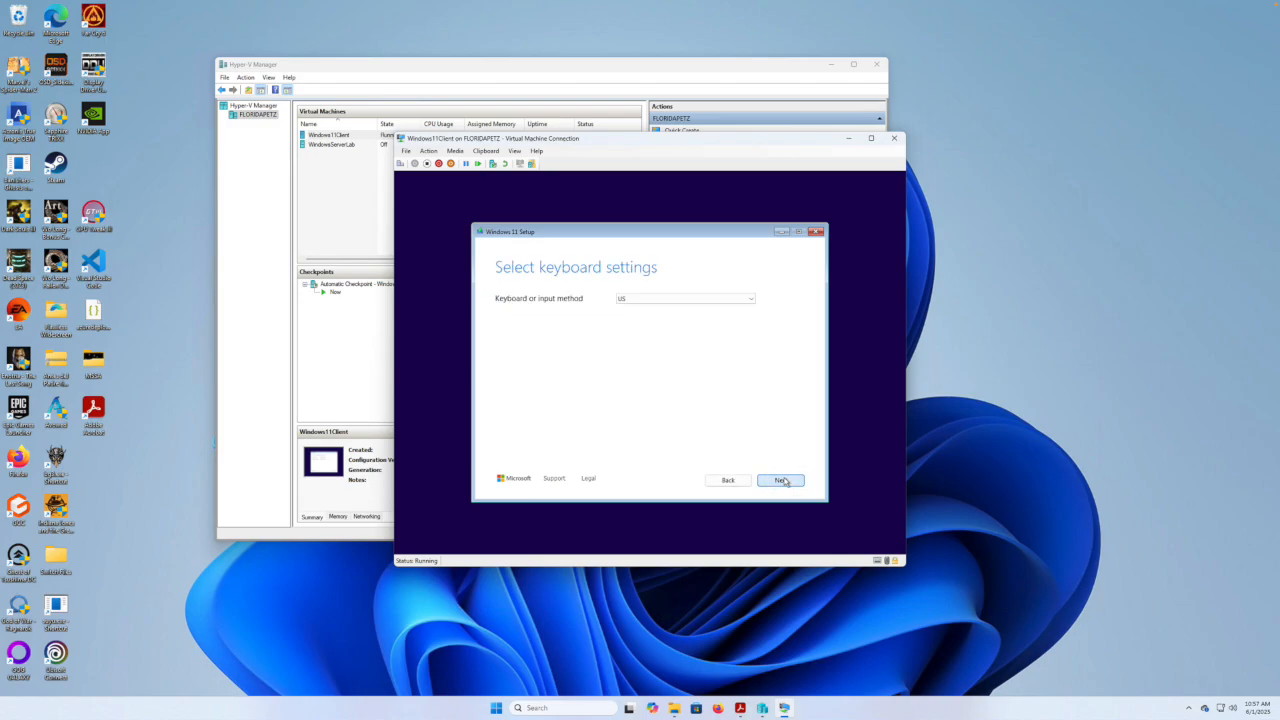
{"action": "left_click", "coordinate": [781, 480]}
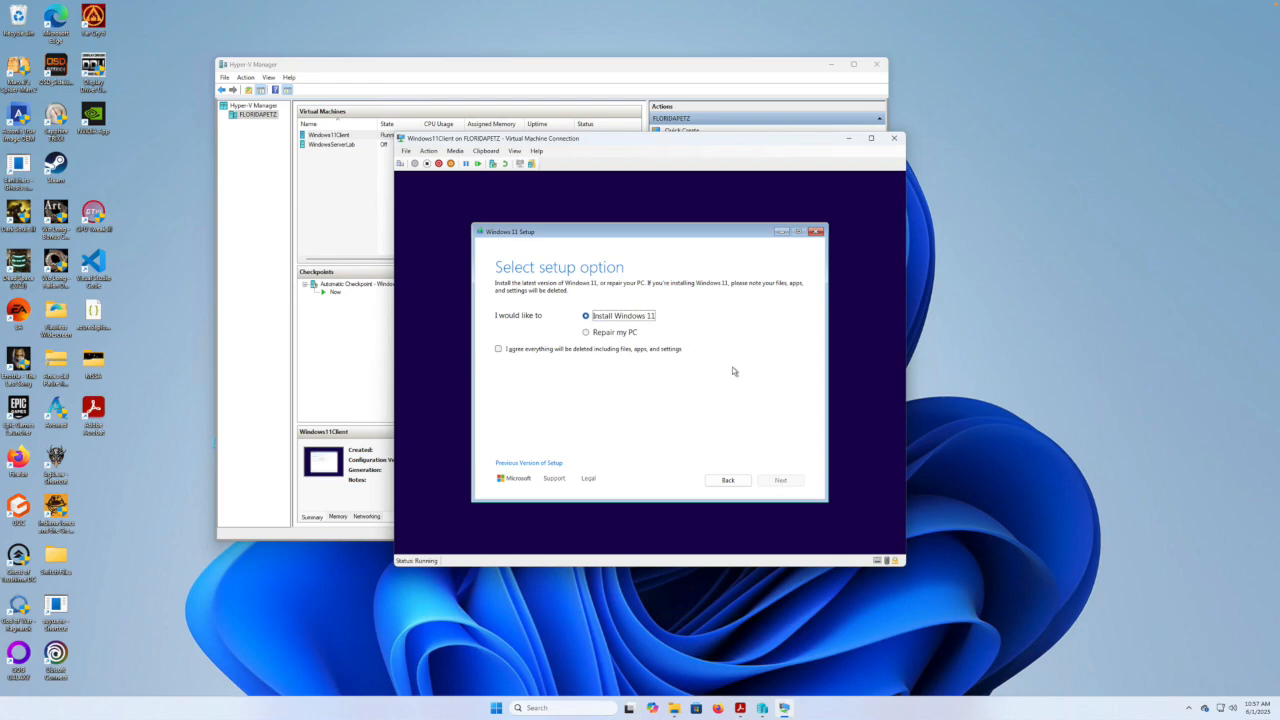
{"action": "left_click", "coordinate": [499, 349]}
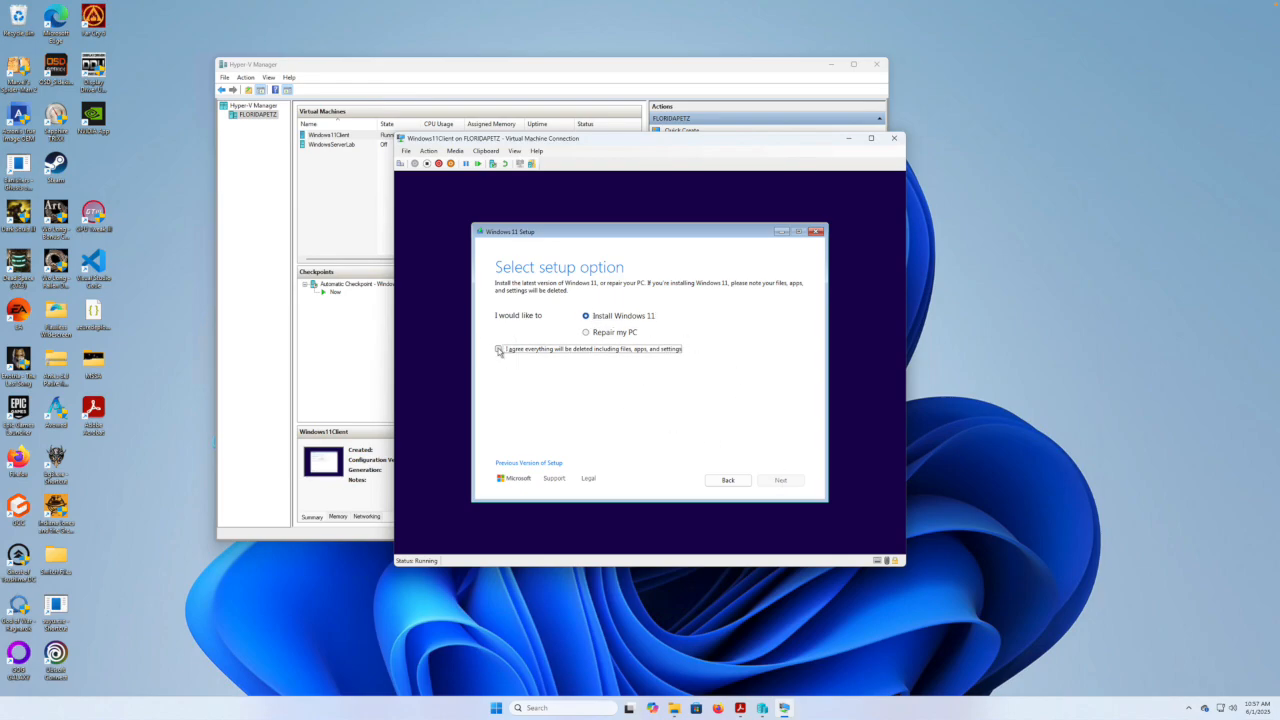
{"action": "left_click", "coordinate": [783, 481]}
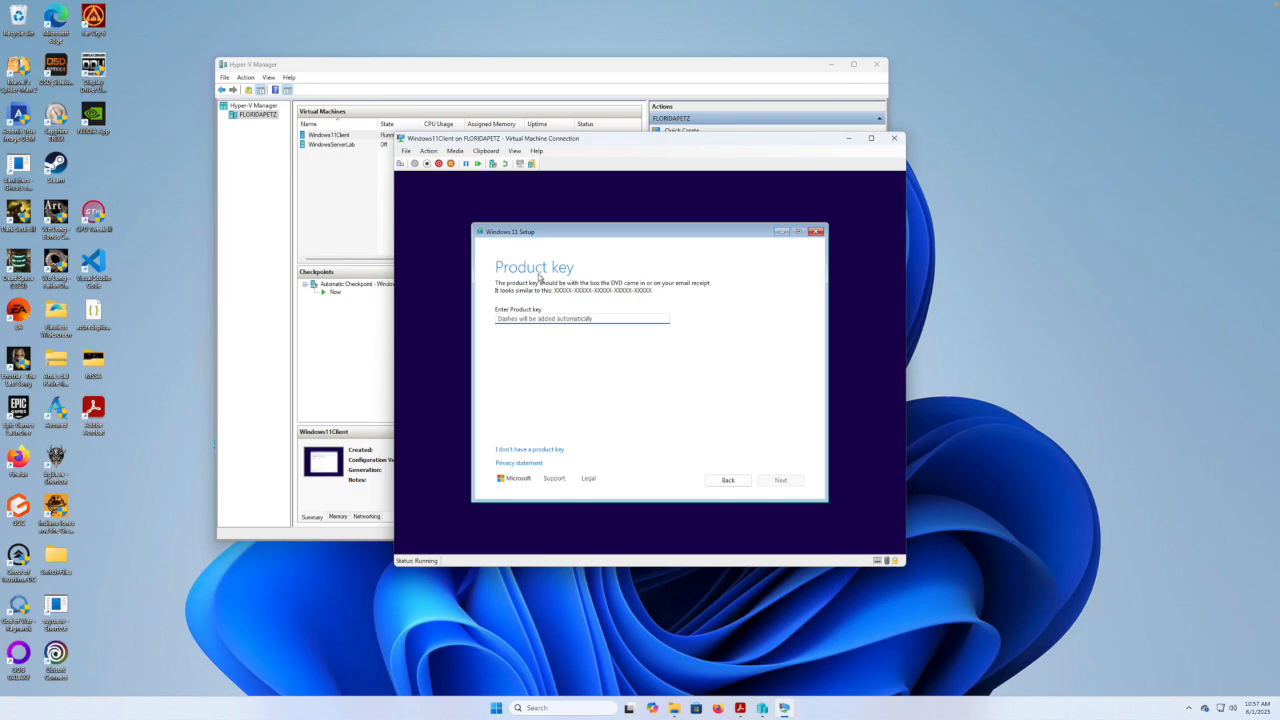
Skip the product key, choose the Windows 11 Pro edition, and accept the license terms.
{"action": "left_click", "coordinate": [543, 450]}
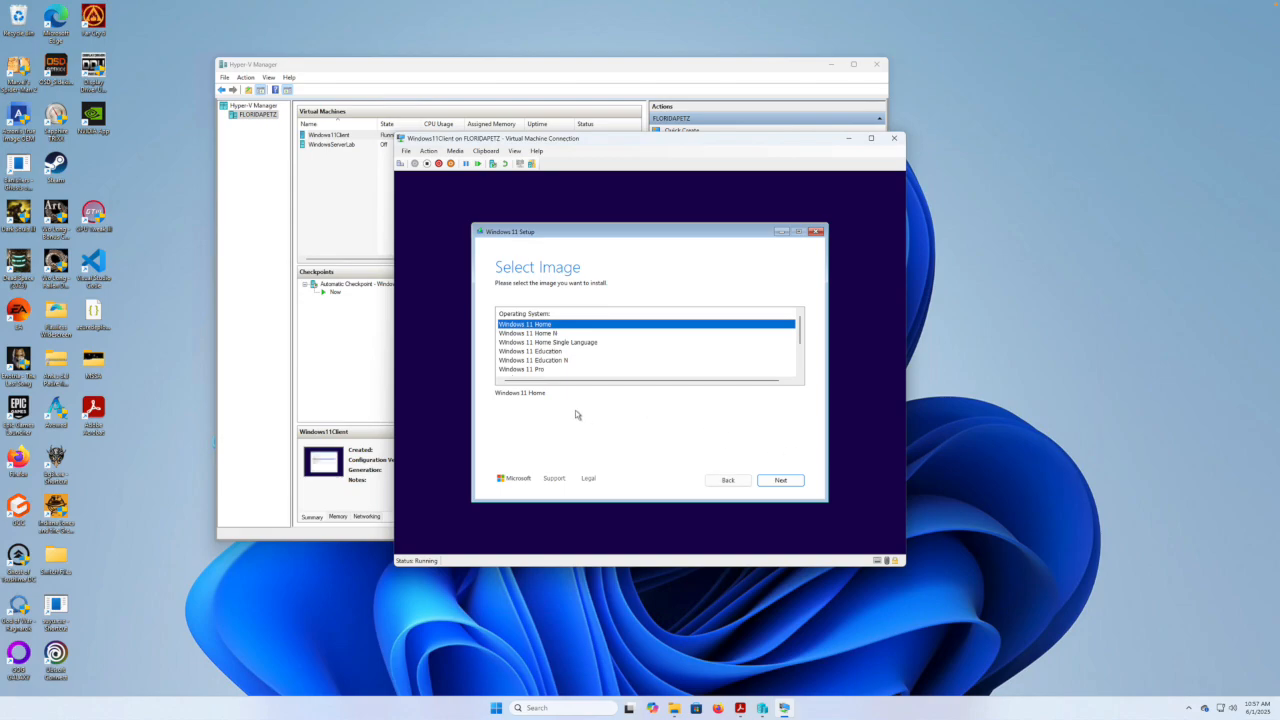
{"action": "left_click", "coordinate": [532, 371]}
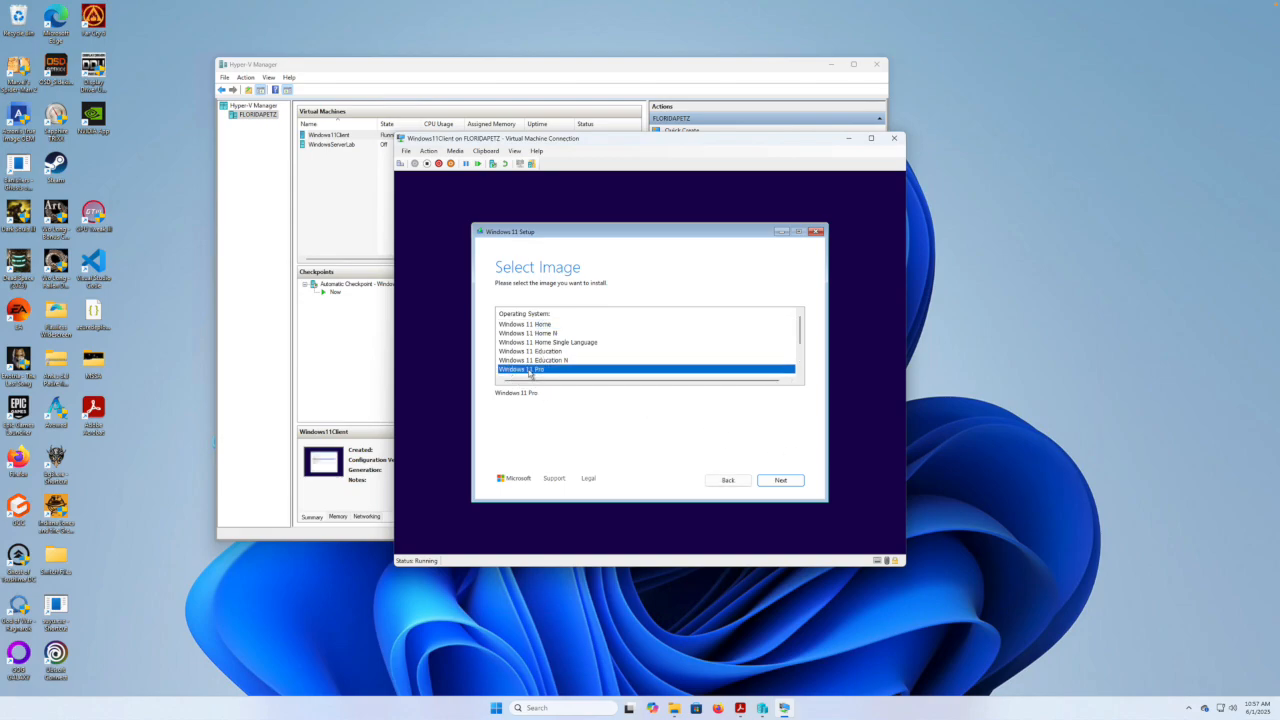
{"action": "left_click", "coordinate": [781, 481]}
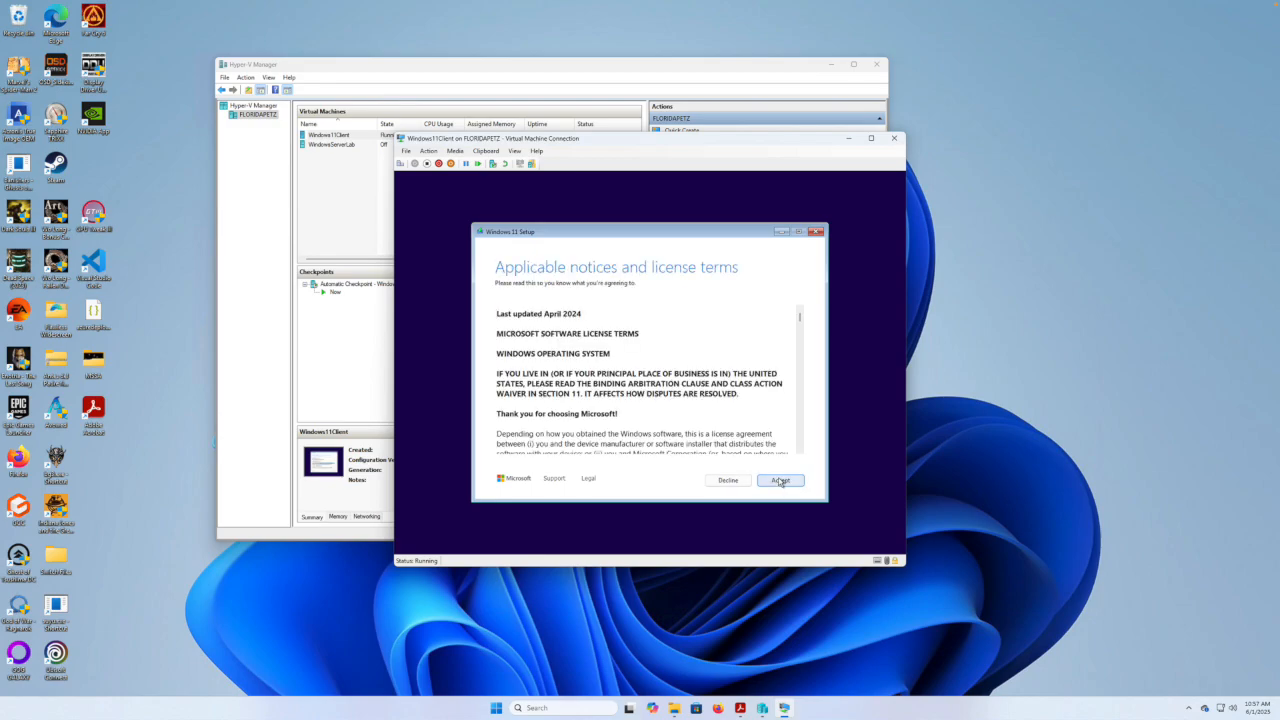
{"action": "scroll", "coordinate": [702, 356], "scroll_direction": "down", "scroll_amount": 3}
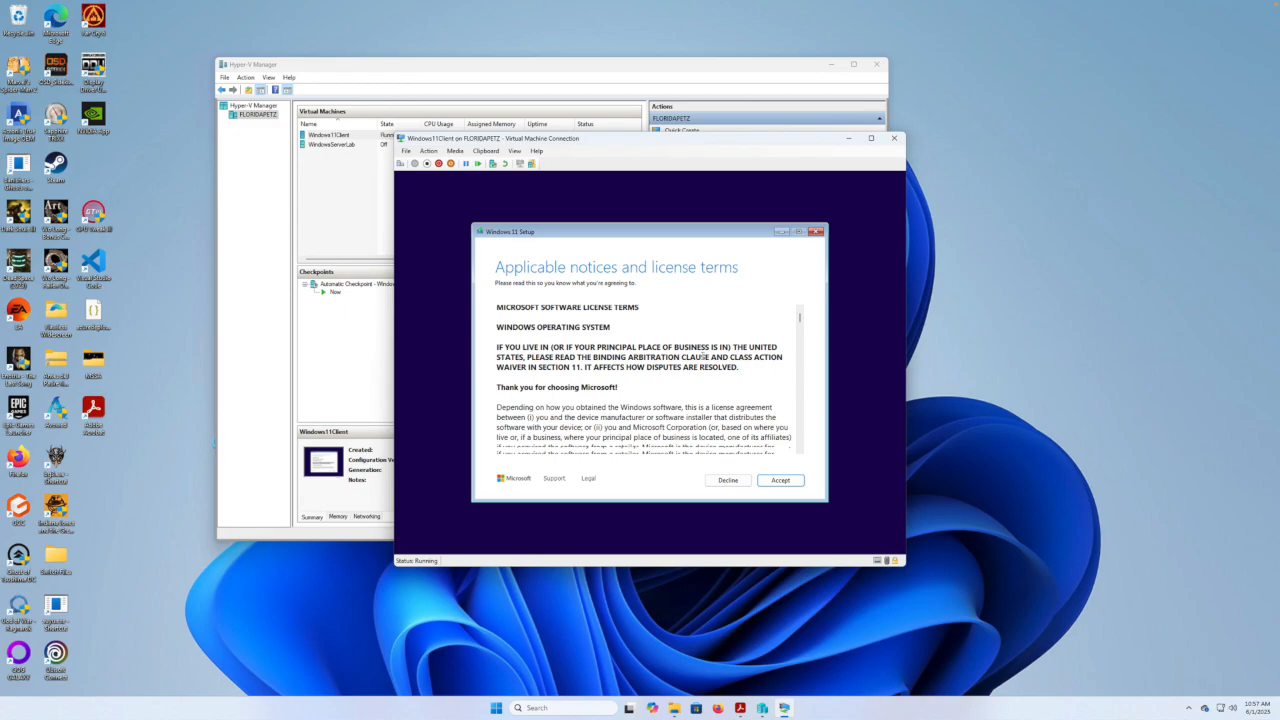
{"action": "left_click", "coordinate": [784, 481]}
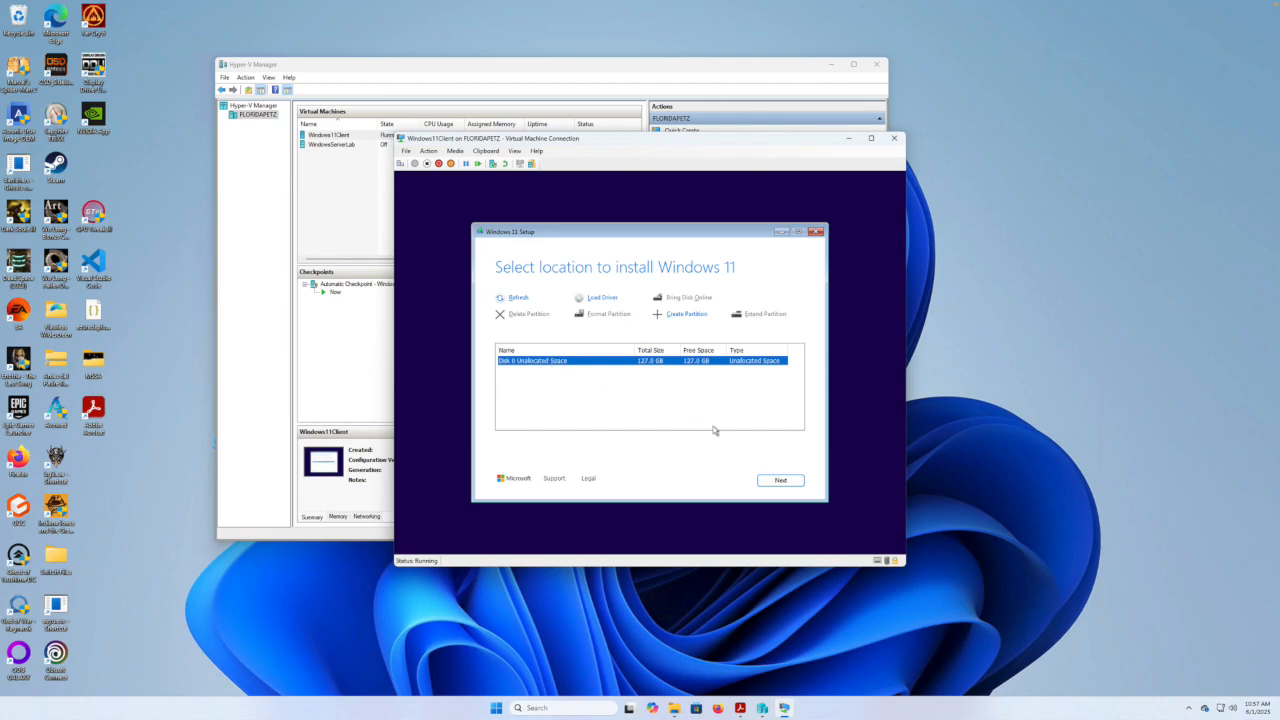
Use Disk 0's 127.0 GB unallocated space and start the Windows 11 Pro install.
{"action": "left_click", "coordinate": [783, 481]}
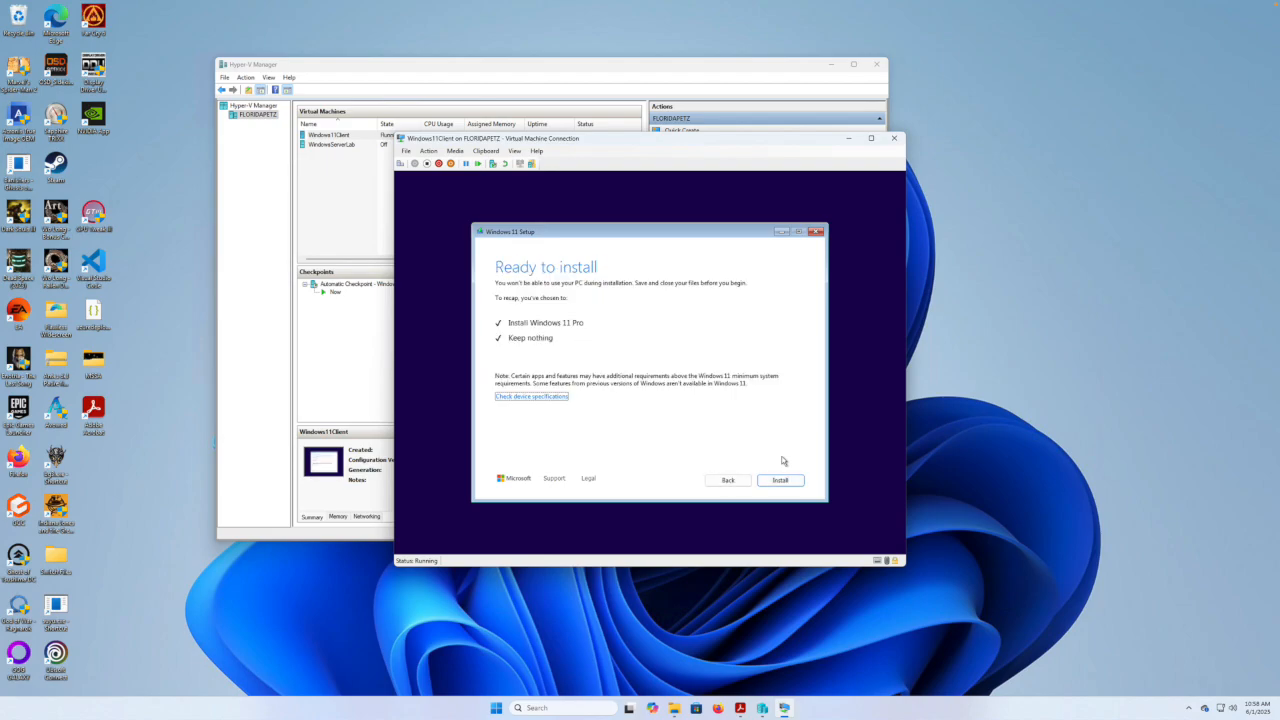
{"action": "left_click", "coordinate": [781, 481]}
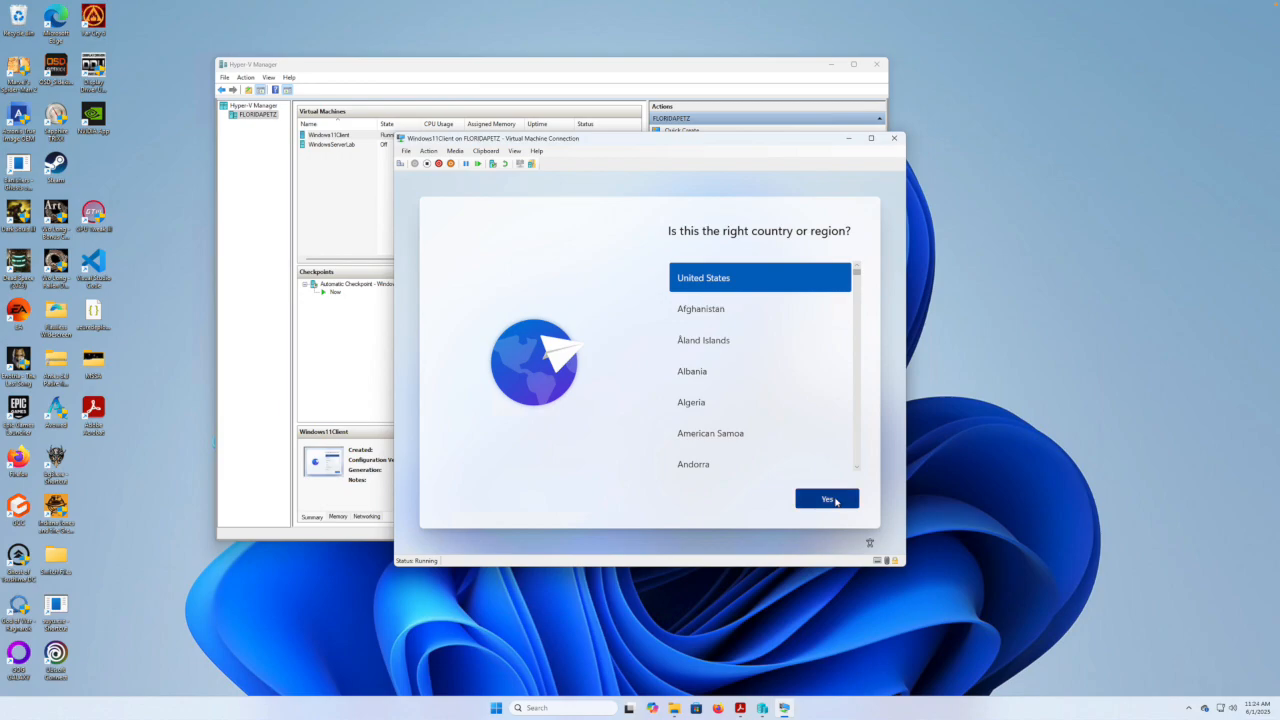
{"action": "left_click", "coordinate": [835, 499]}
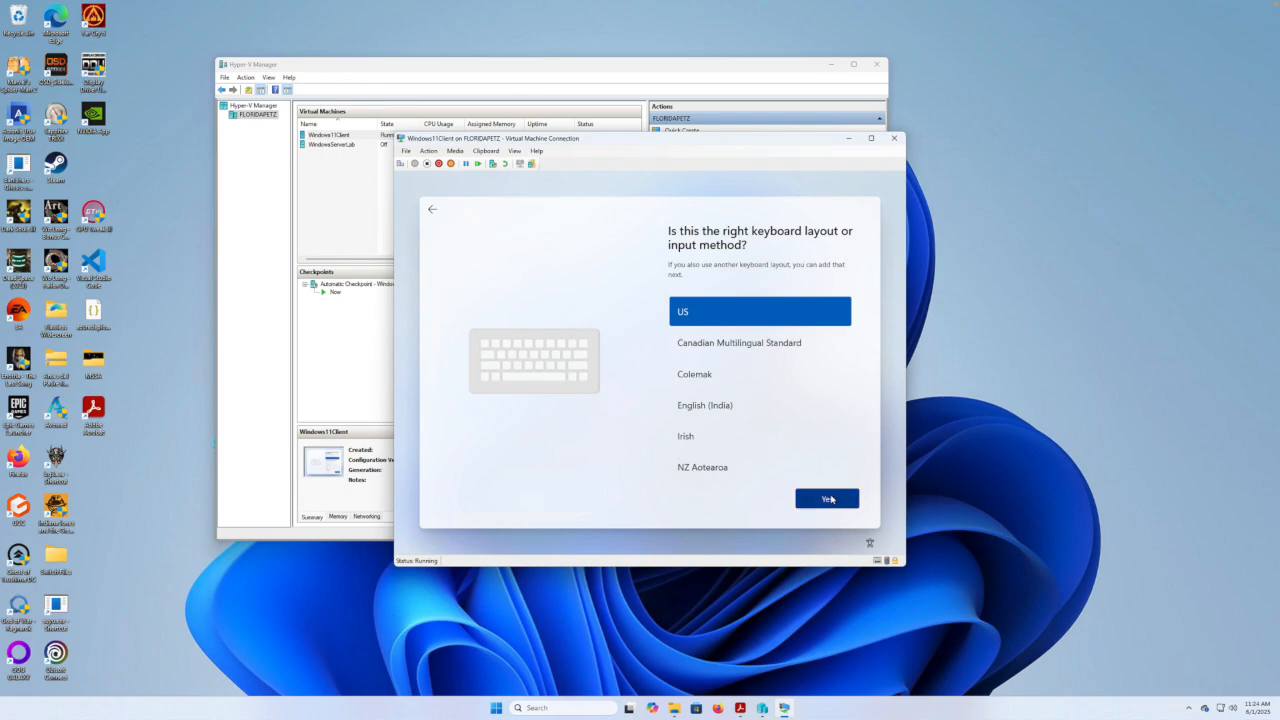
{"action": "left_click", "coordinate": [831, 500]}
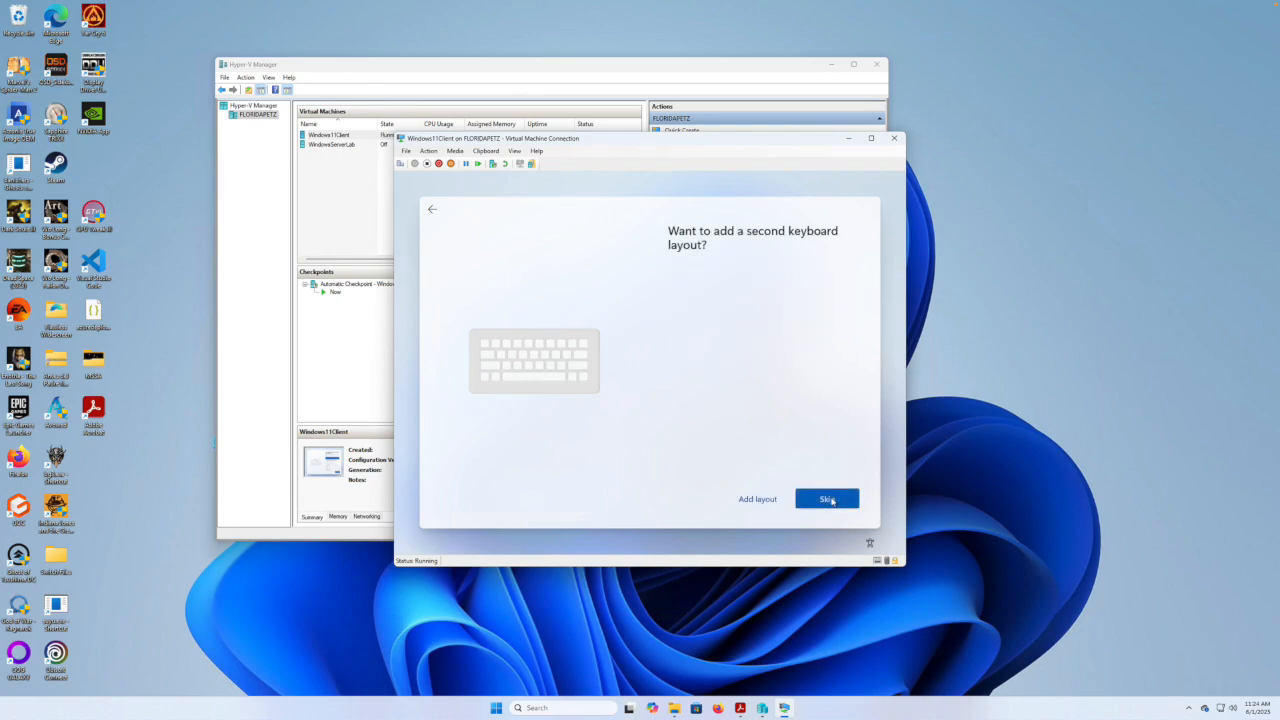
{"action": "left_click", "coordinate": [828, 499]}
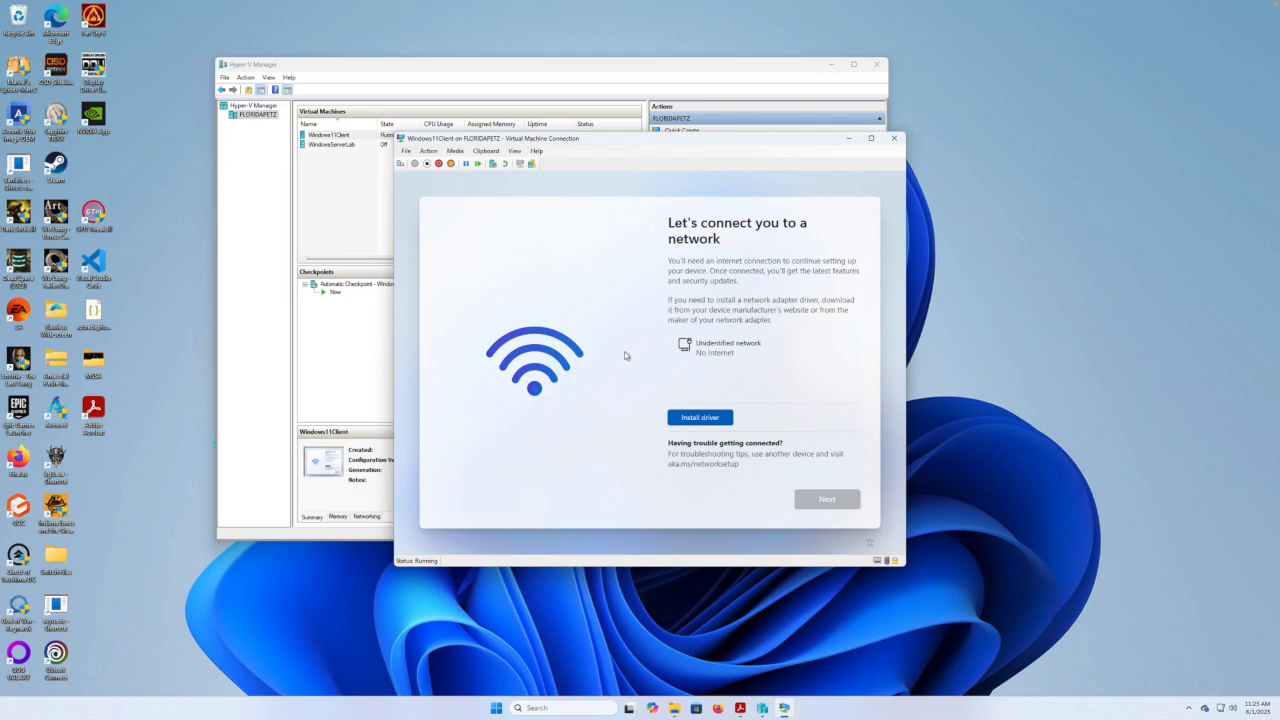
Open a command prompt over setup with Shift+F10 and run ms-cxh:localonly.
{"action": "key", "text": "shift+F10"}
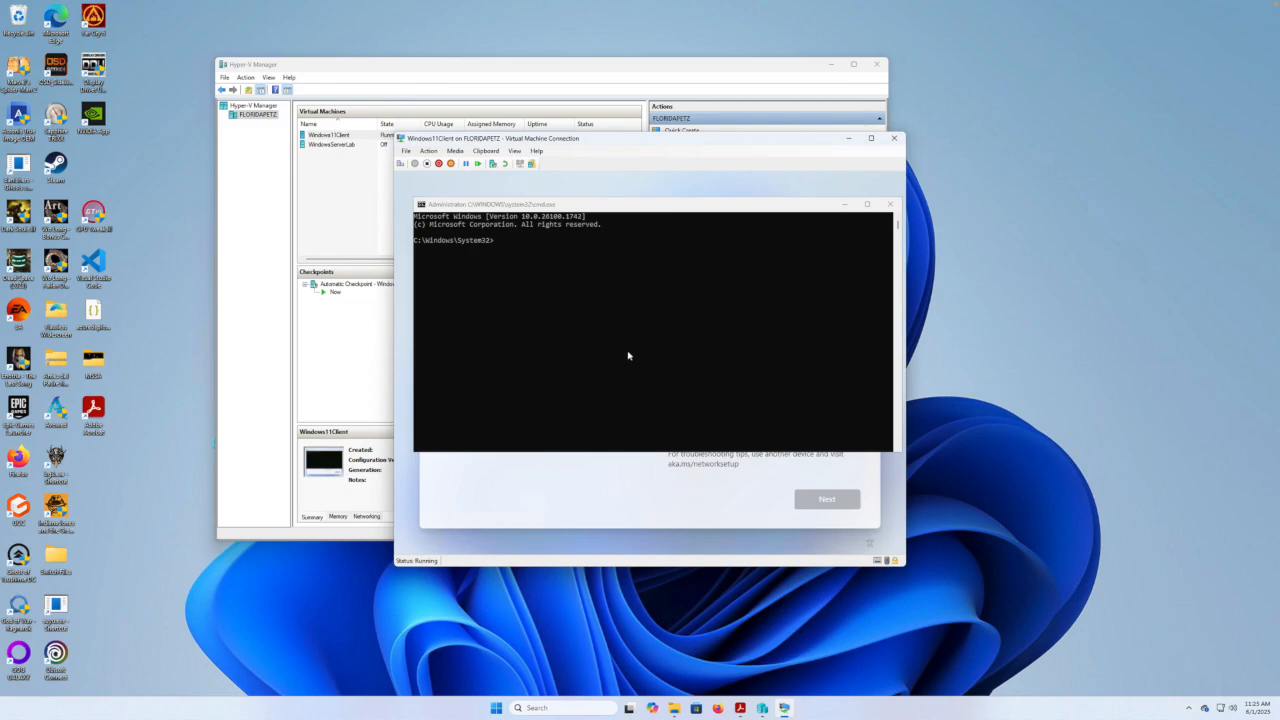
{"action": "left_click", "coordinate": [623, 352]}
{"action": "type", "text": "ms-c"}
{"action": "key", "text": "BackSpace"}
{"action": "type", "text": "xh:localonly"}
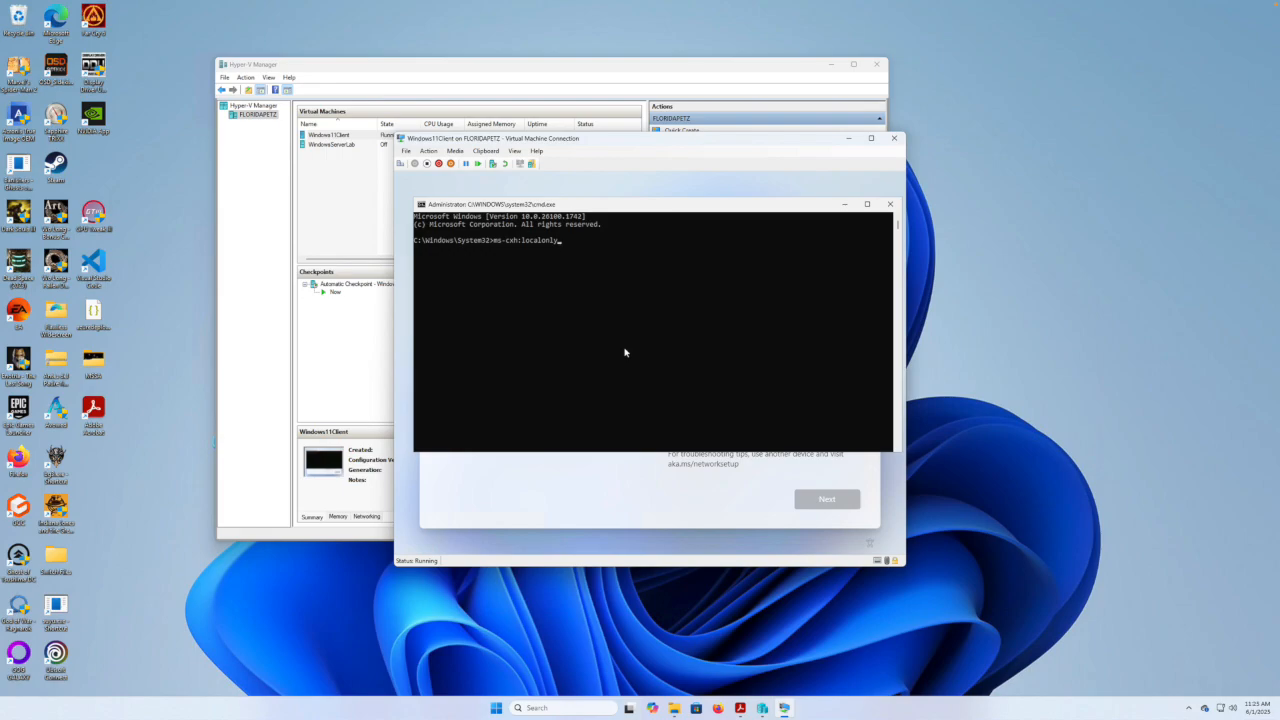
{"action": "key", "text": "Return"}
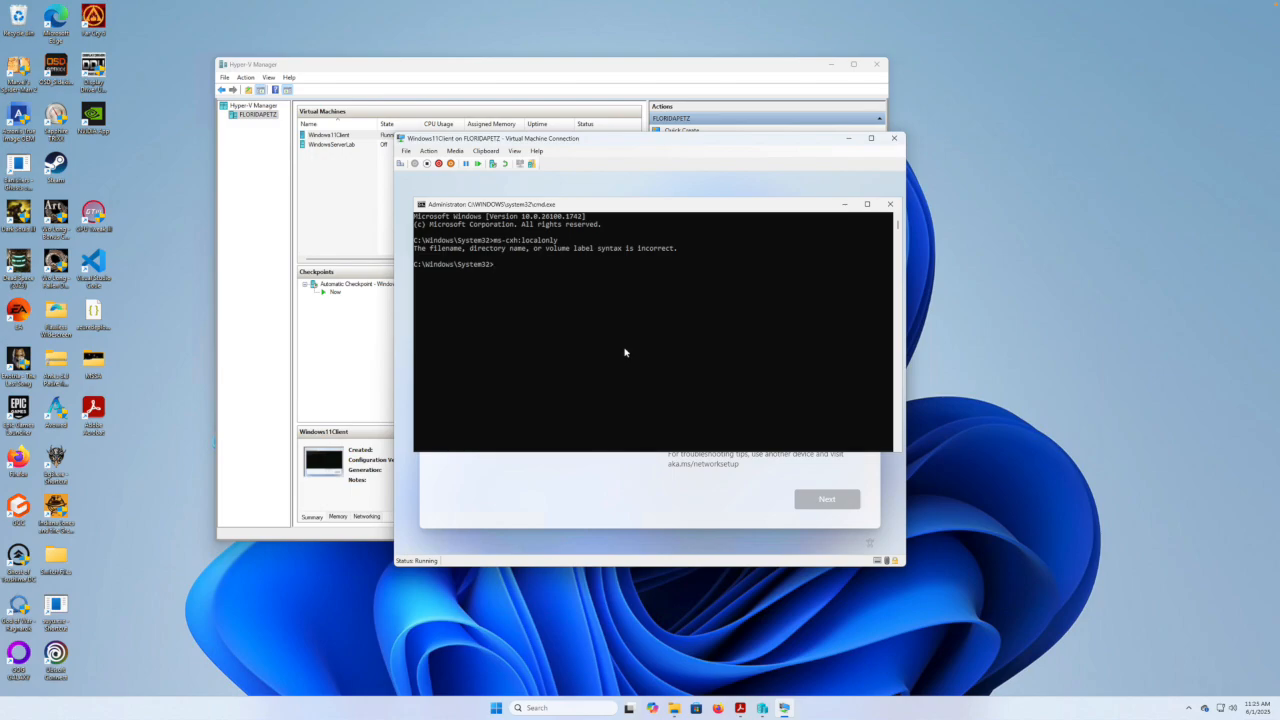
Rerun the command as 'start ms-cxh:localonly' to open local account creation.
{"action": "key", "text": "Up"}
{"action": "key", "text": "Home"}
{"action": "type", "text": "start"}
{"action": "key", "text": "Return"}
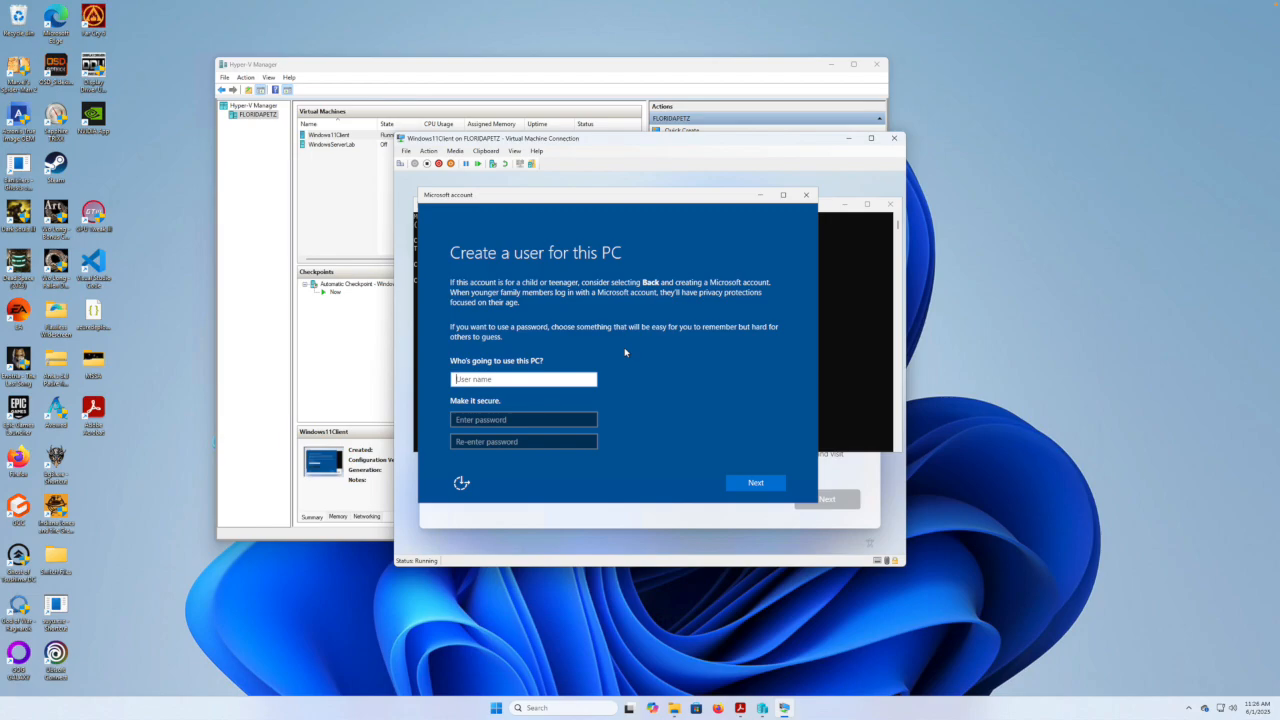
Enter the user name 'admin' and type the account password twice.
{"action": "type", "text": "admin"}
{"action": "key", "text": "Tab"}
{"action": "type", "text": "••••••"}
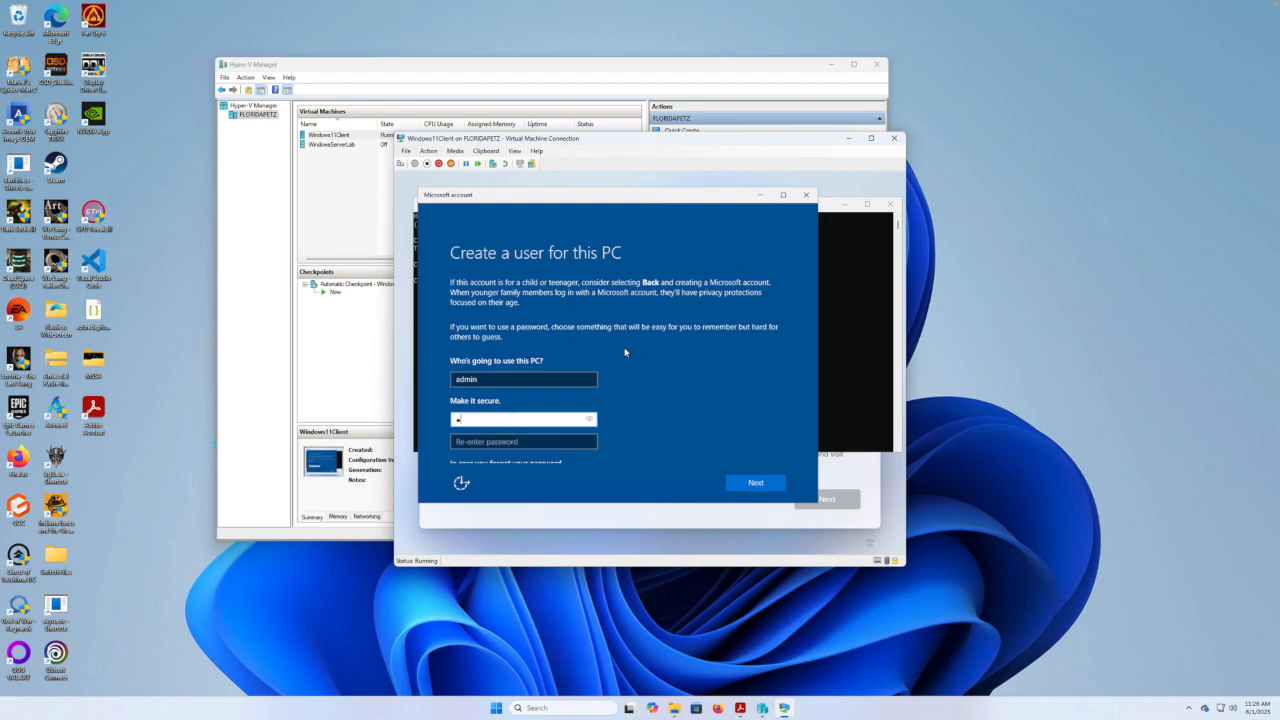
{"action": "type", "text": "••••"}
{"action": "key", "text": "Tab"}
{"action": "type", "text": "••••••••••"}
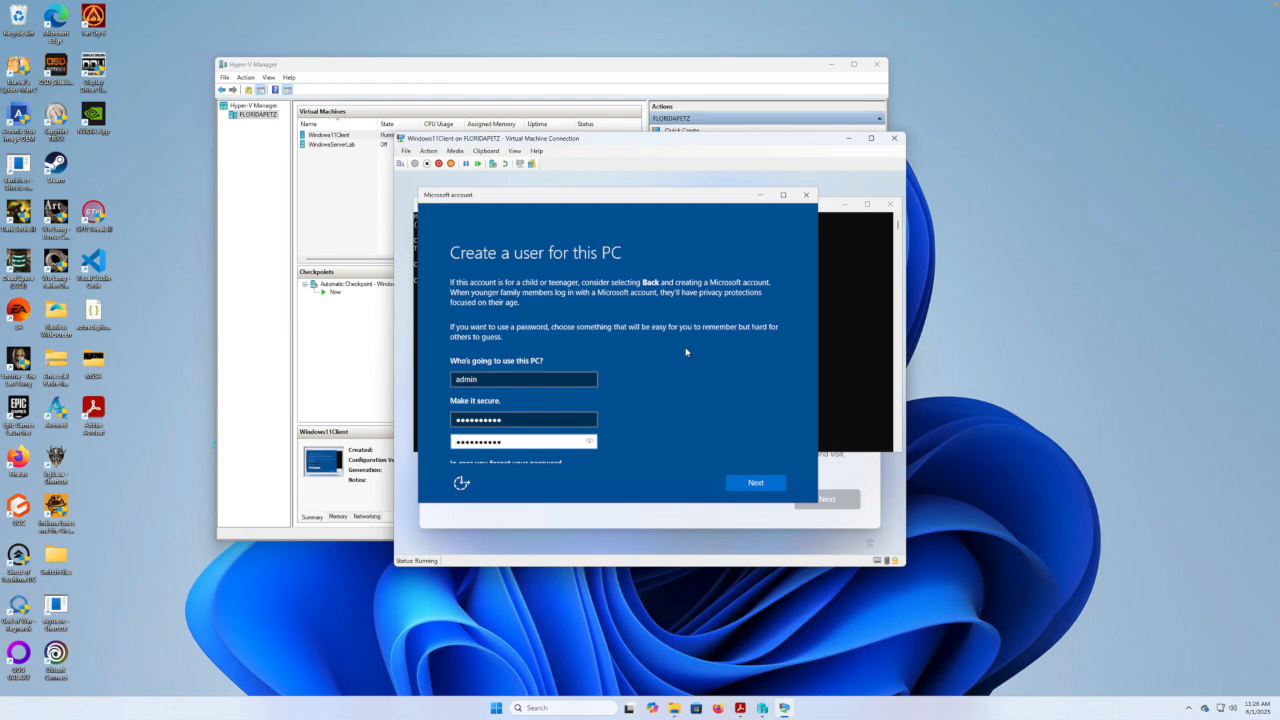
Answer the first pet's name, city of birth and childhood nickname security questions, then submit.
{"action": "left_click_drag", "start_coordinate": [794, 337], "coordinate": [797, 430]}
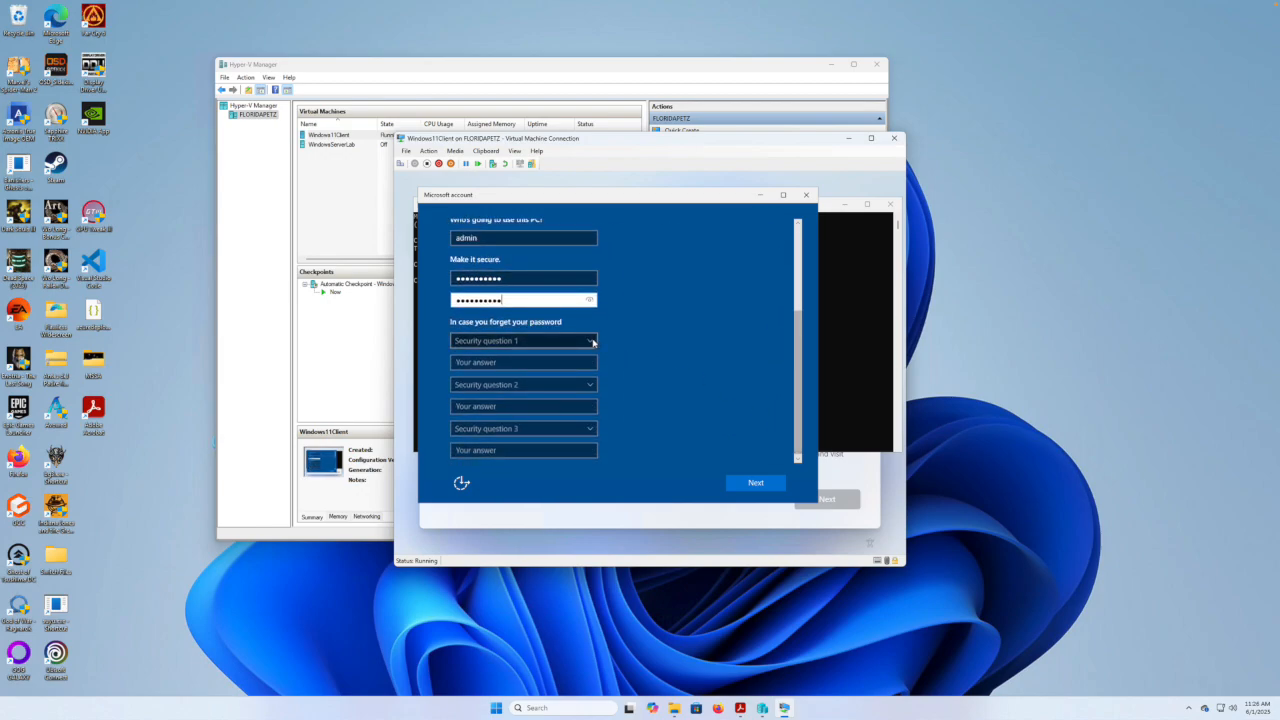
{"action": "left_click", "coordinate": [578, 341]}
{"action": "left_click", "coordinate": [562, 351]}
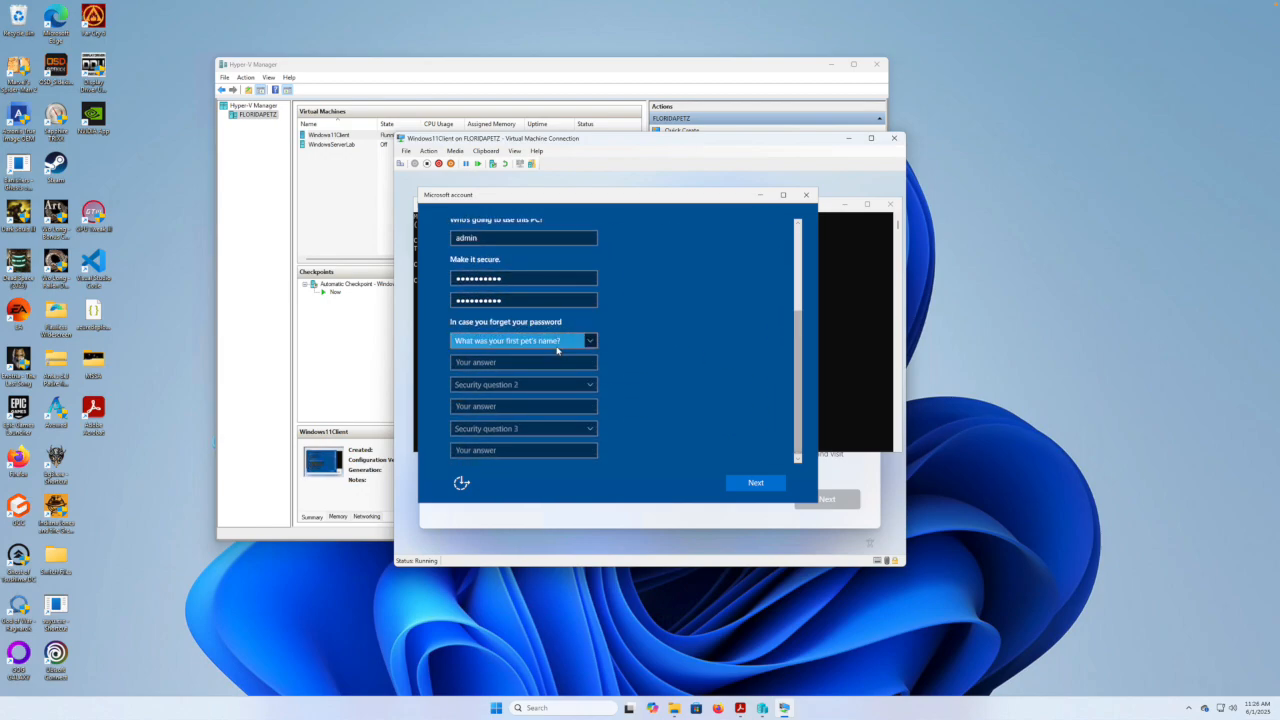
{"action": "left_click", "coordinate": [534, 361]}
{"action": "type", "text": "1"}
{"action": "left_click", "coordinate": [516, 385]}
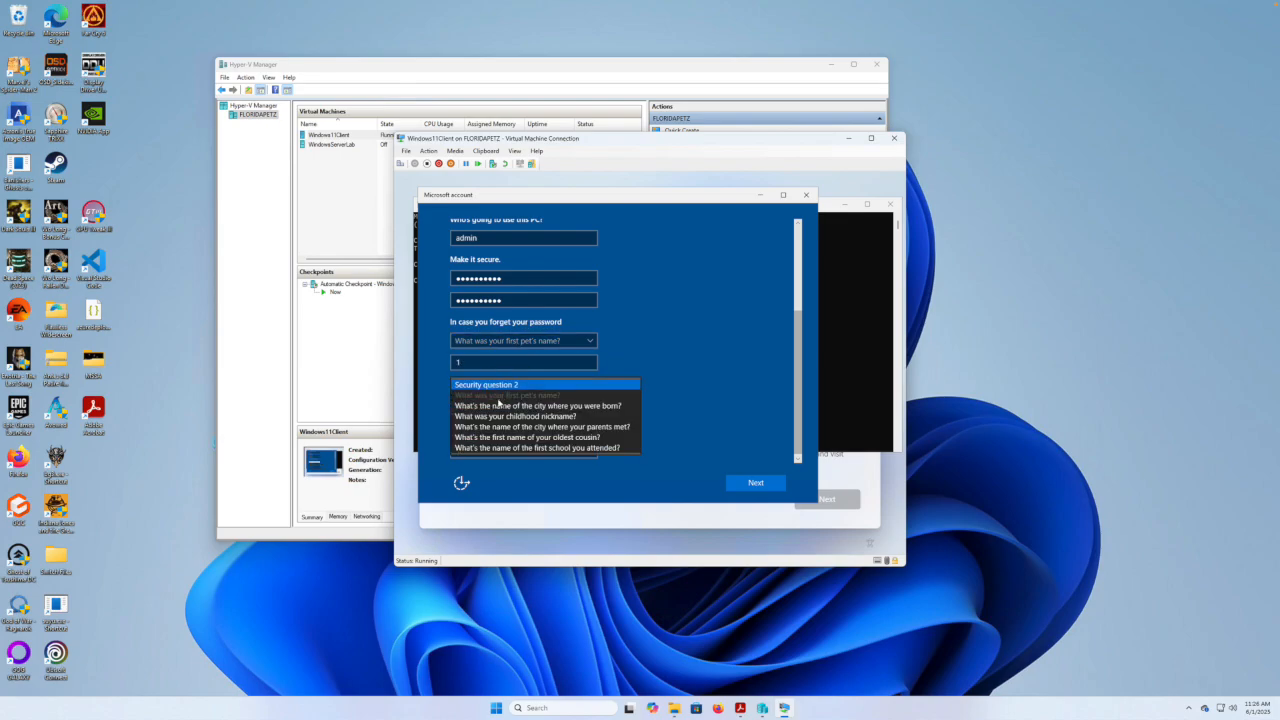
{"action": "left_click", "coordinate": [497, 405]}
{"action": "left_click", "coordinate": [495, 405]}
{"action": "type", "text": "2"}
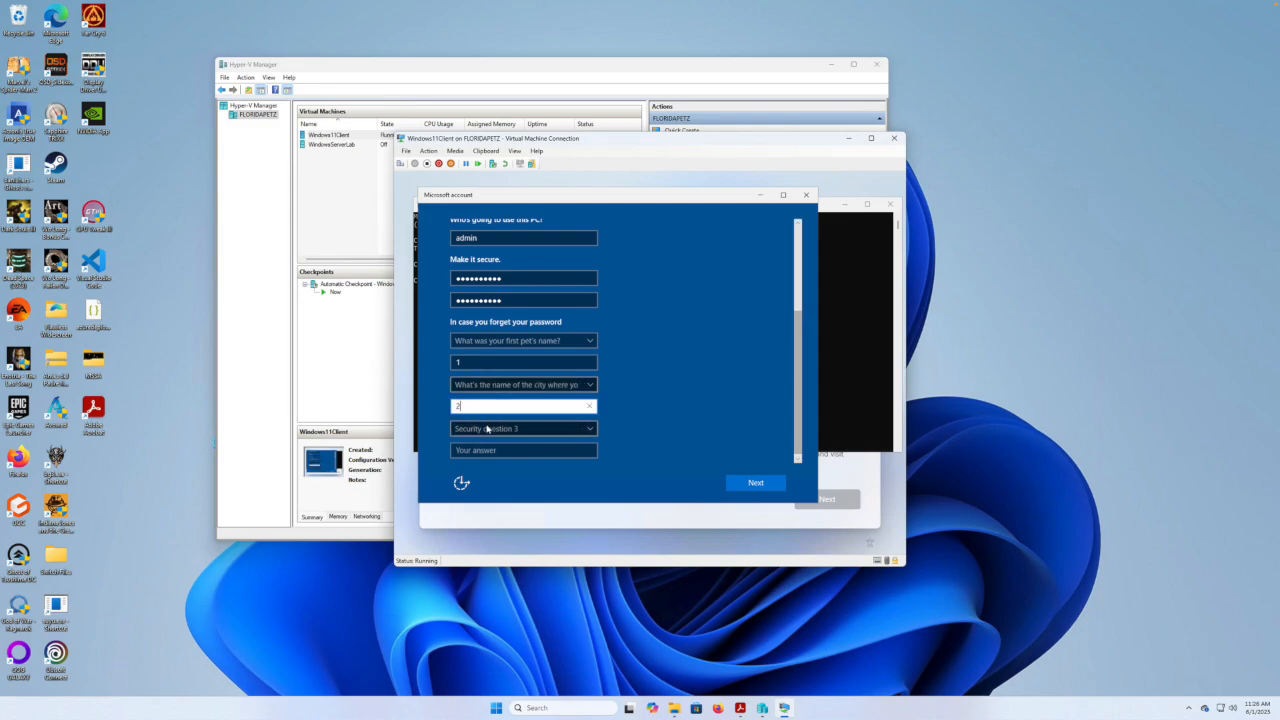
{"action": "left_click", "coordinate": [488, 428]}
{"action": "left_click", "coordinate": [473, 461]}
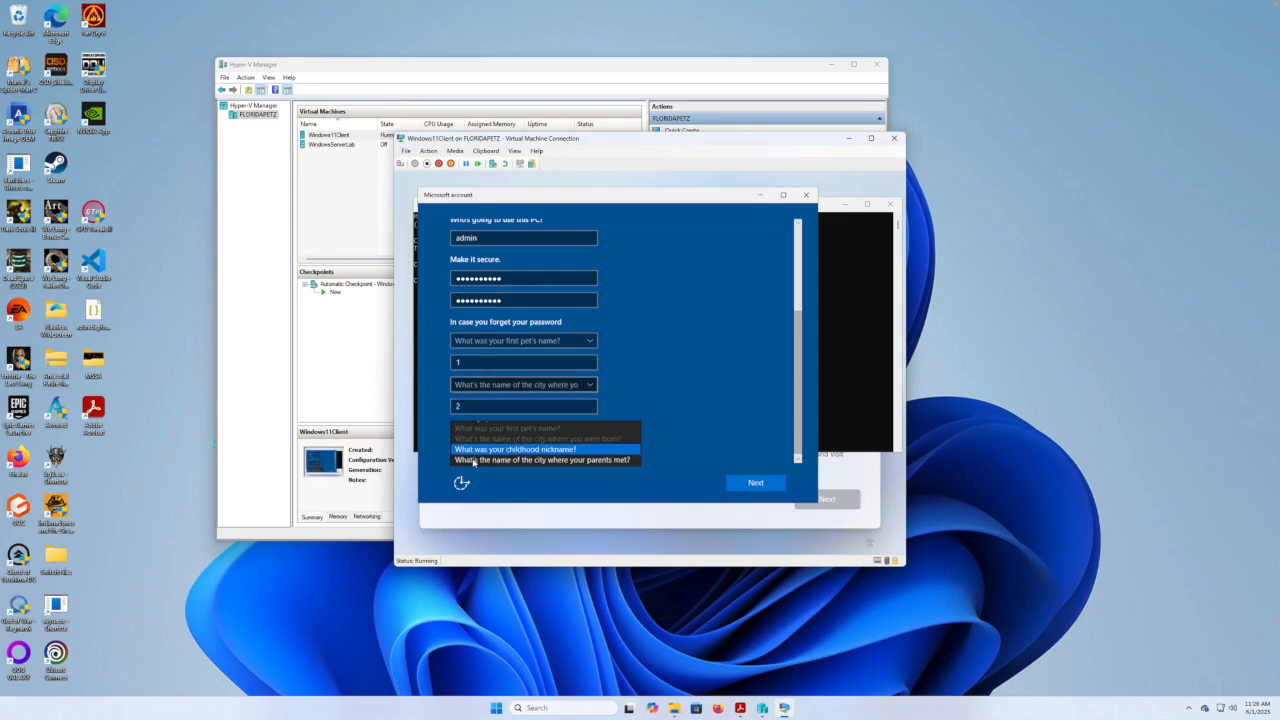
{"action": "left_click", "coordinate": [473, 452]}
{"action": "type", "text": "3"}
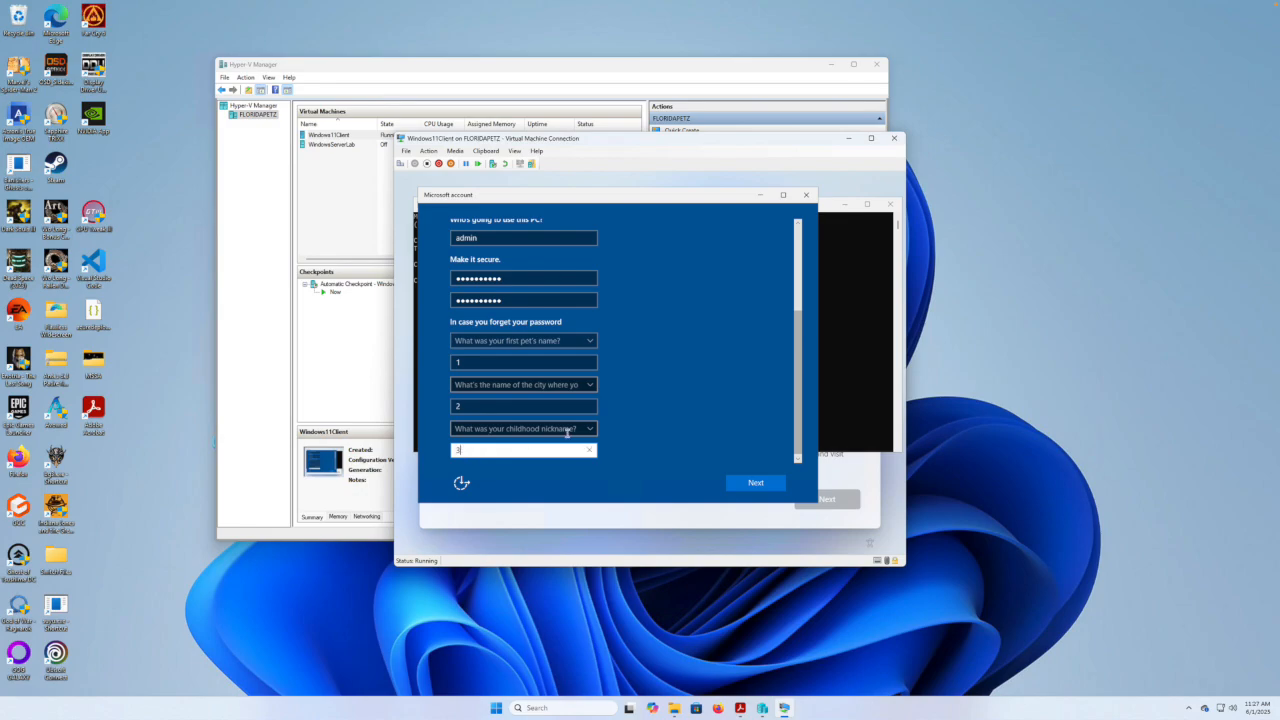
{"action": "left_click", "coordinate": [756, 484]}
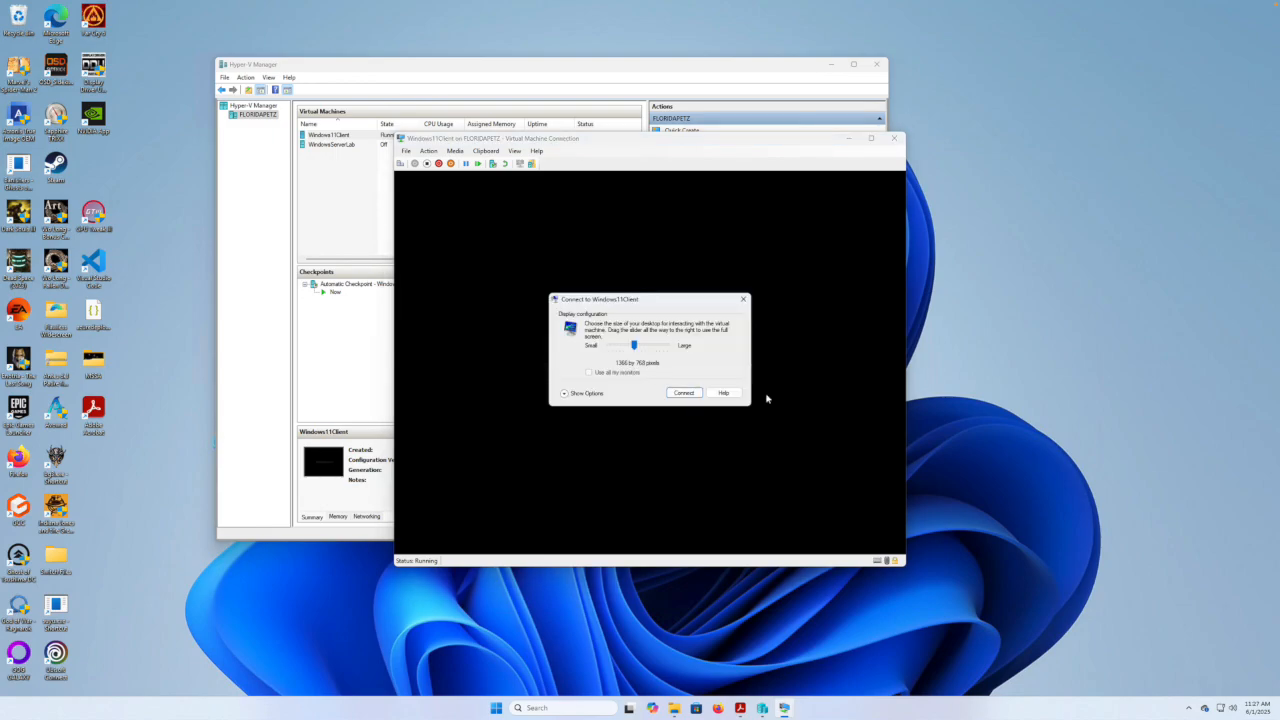
Connect at 1366 by 768 and sign in with the admin account's password.
{"action": "left_click", "coordinate": [684, 394]}
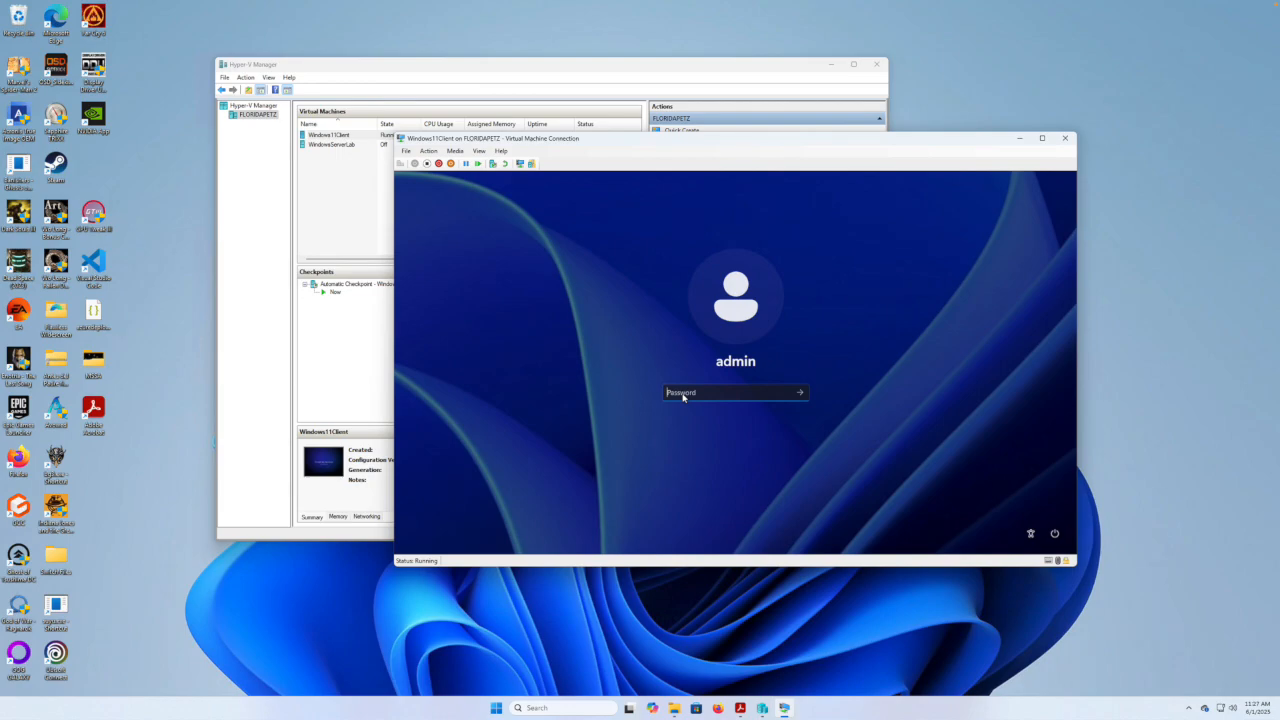
{"action": "type", "text": "******"}
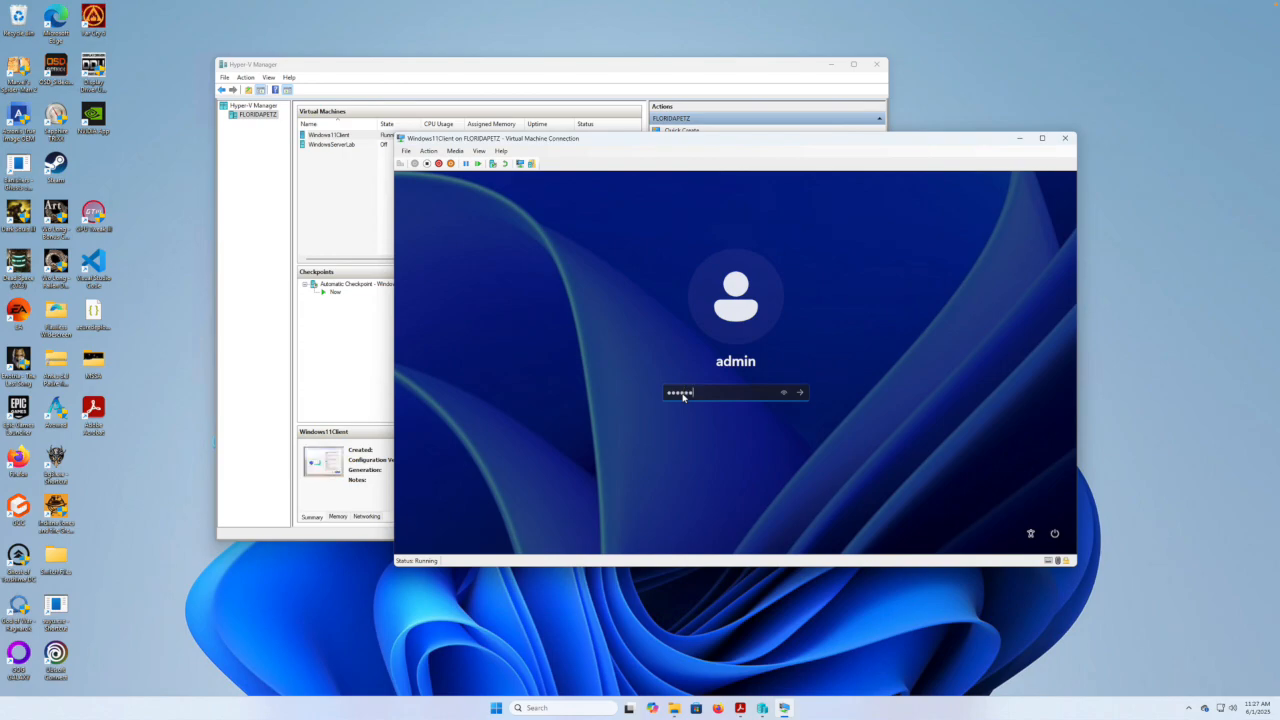
{"action": "type", "text": "****"}
{"action": "key", "text": "Return"}
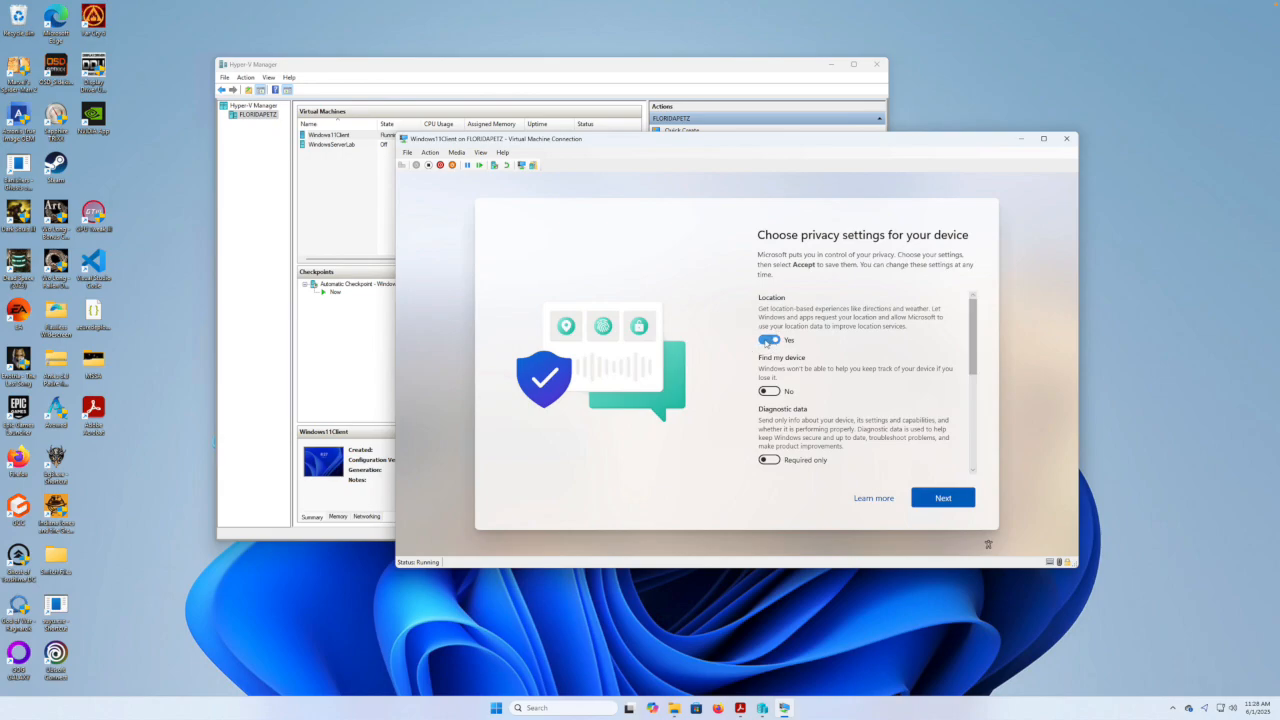
Set Location, Inking & typing, Tailored experiences and Advertising ID to No, then accept.
{"action": "left_click", "coordinate": [767, 341]}
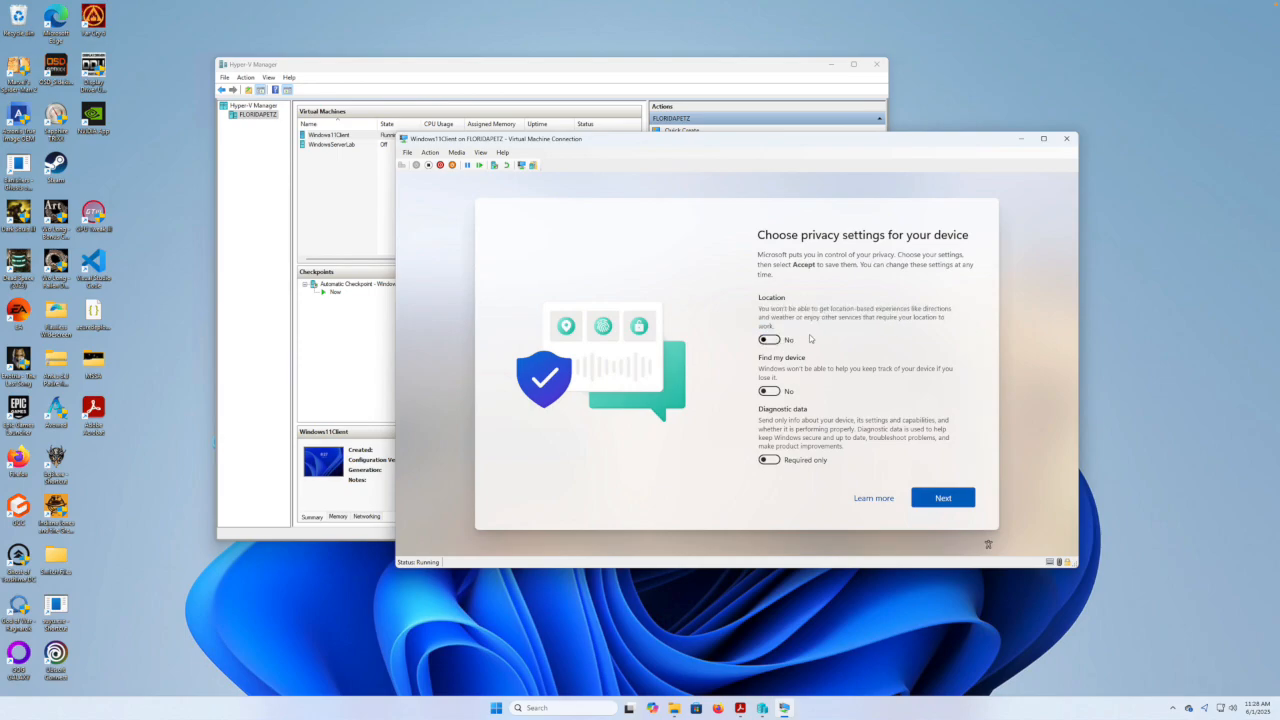
{"action": "left_click_drag", "start_coordinate": [974, 345], "coordinate": [973, 408]}
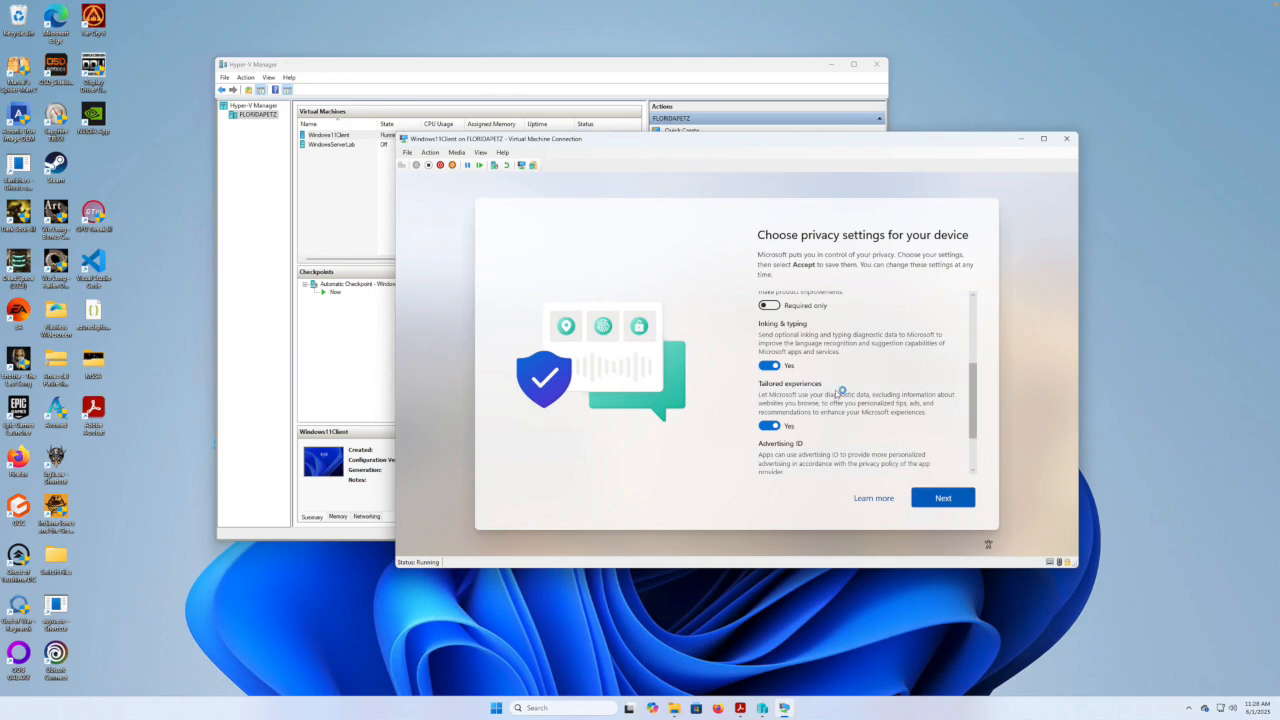
{"action": "left_click", "coordinate": [768, 368]}
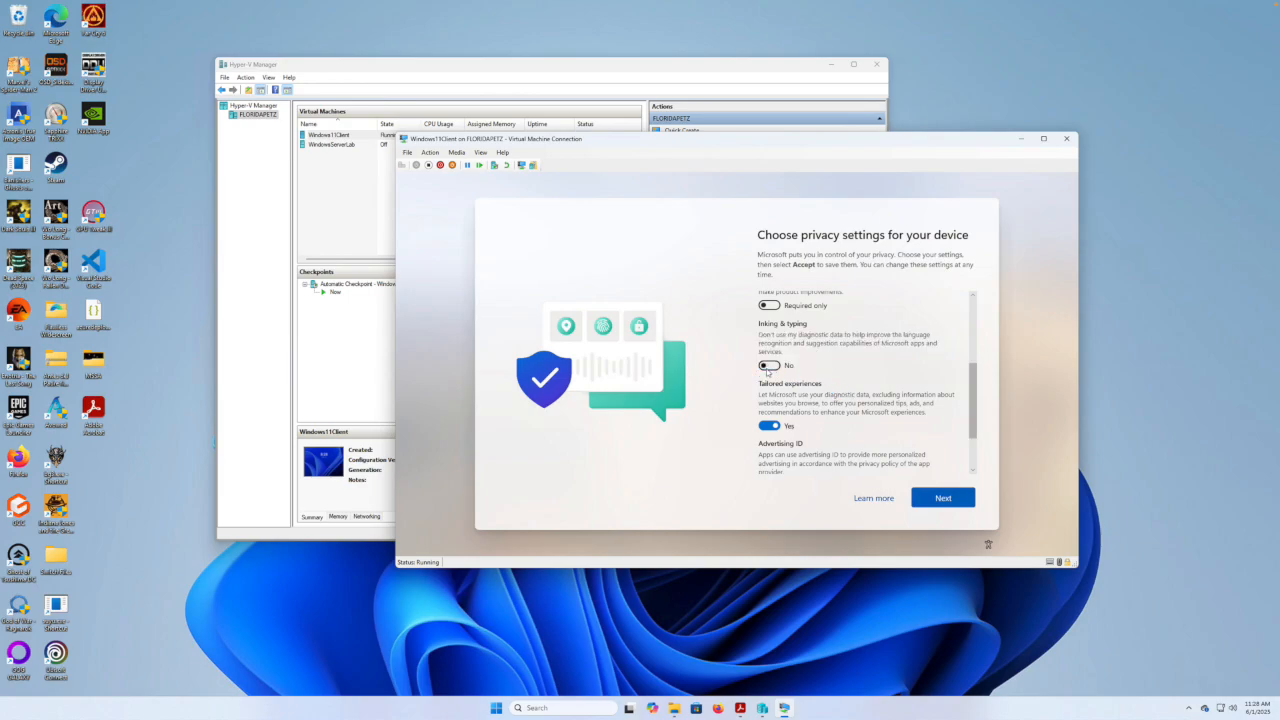
{"action": "left_click", "coordinate": [768, 425]}
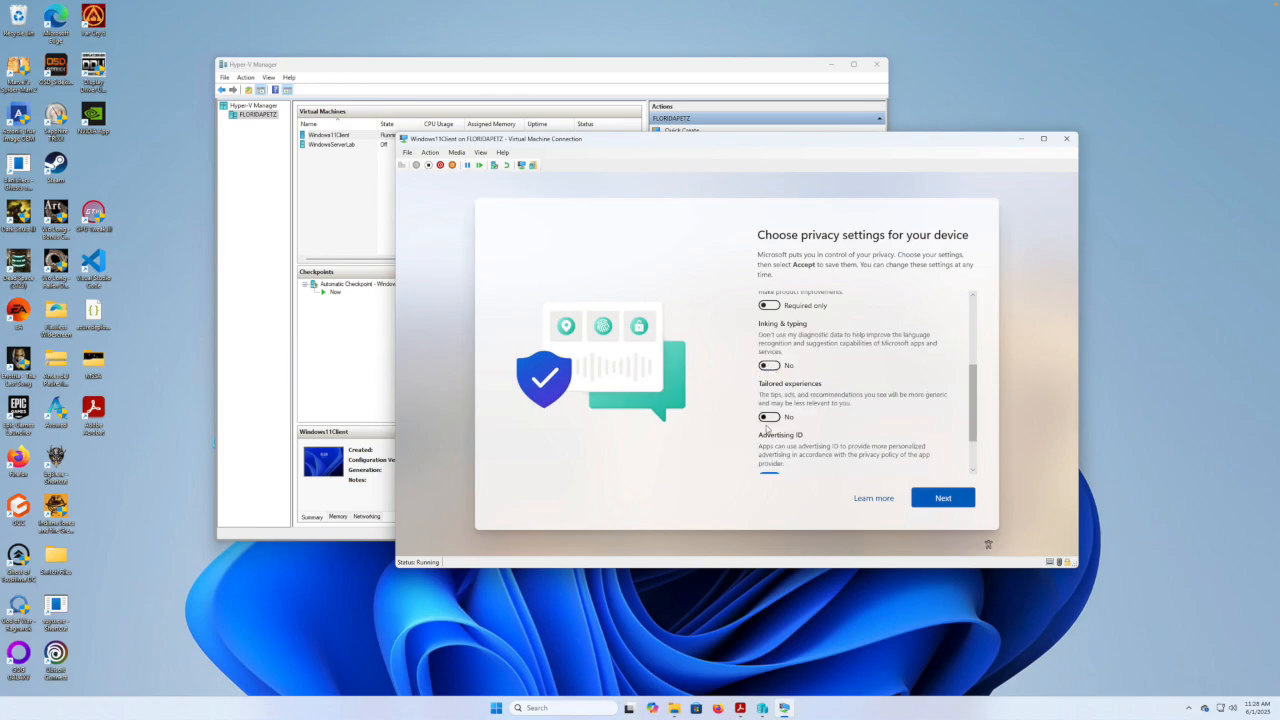
{"action": "scroll", "coordinate": [975, 415], "scroll_direction": "down", "scroll_amount": 2}
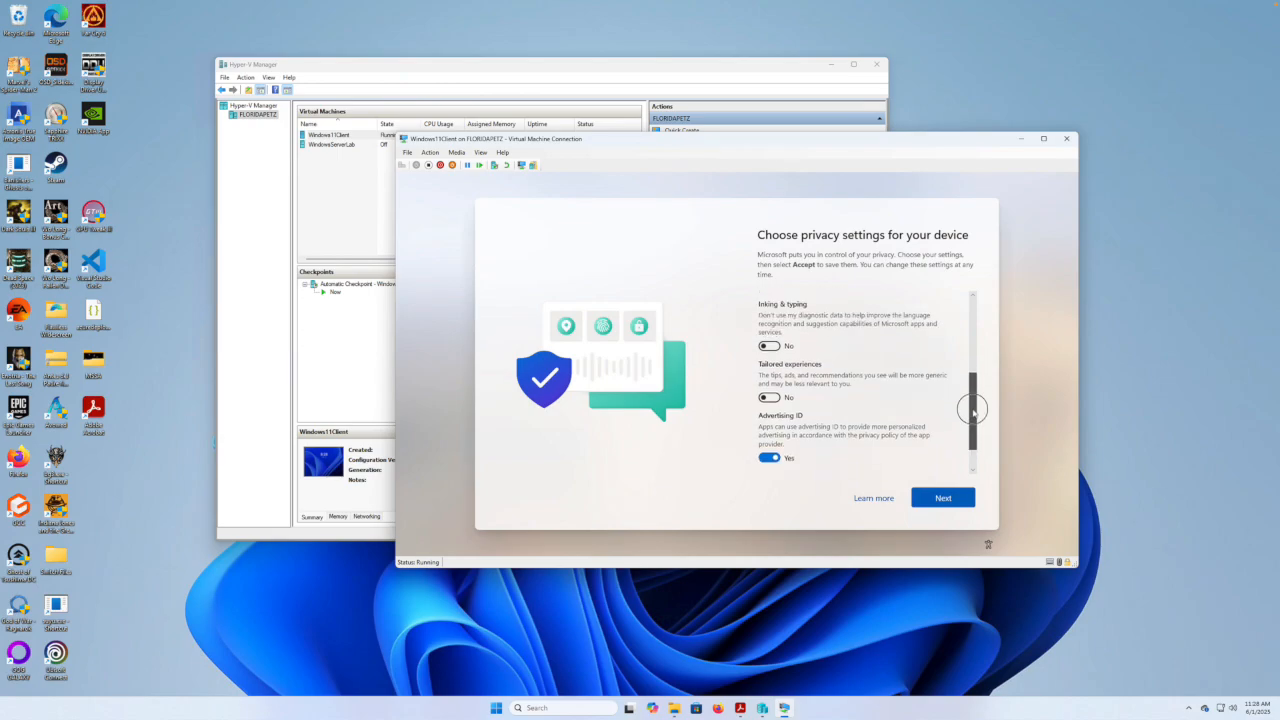
{"action": "left_click", "coordinate": [768, 420]}
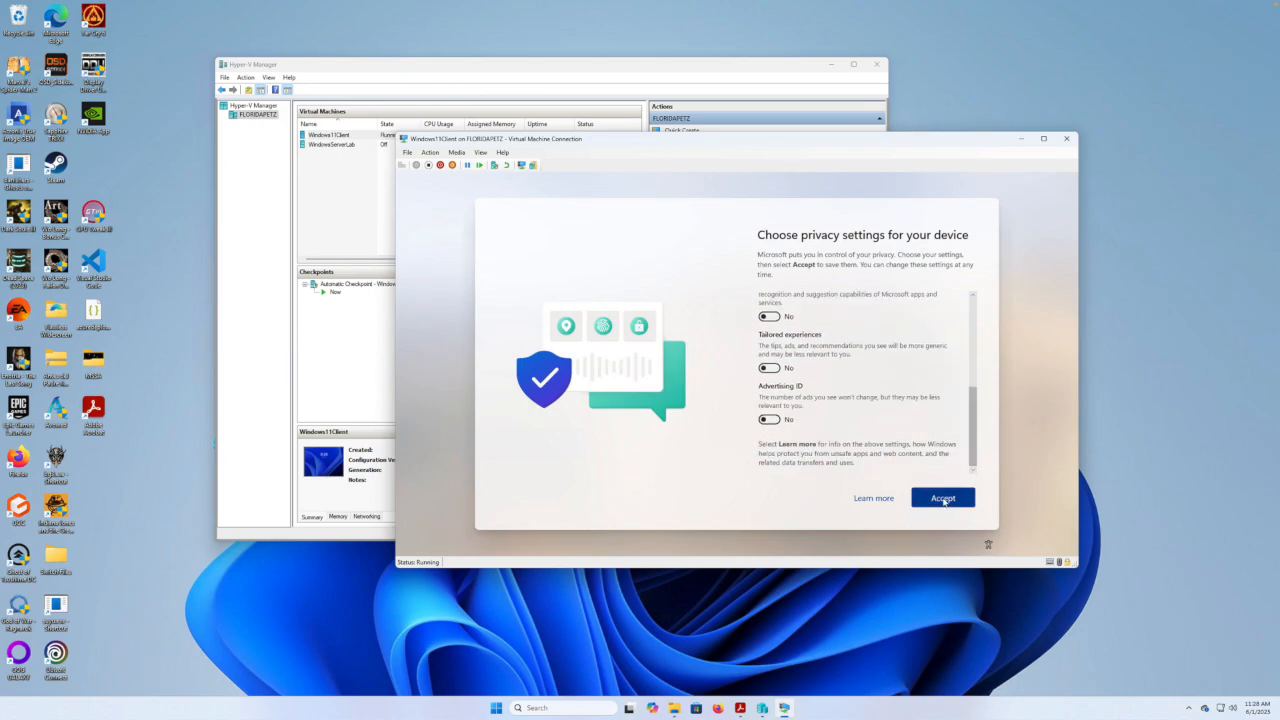
{"action": "left_click", "coordinate": [942, 498]}
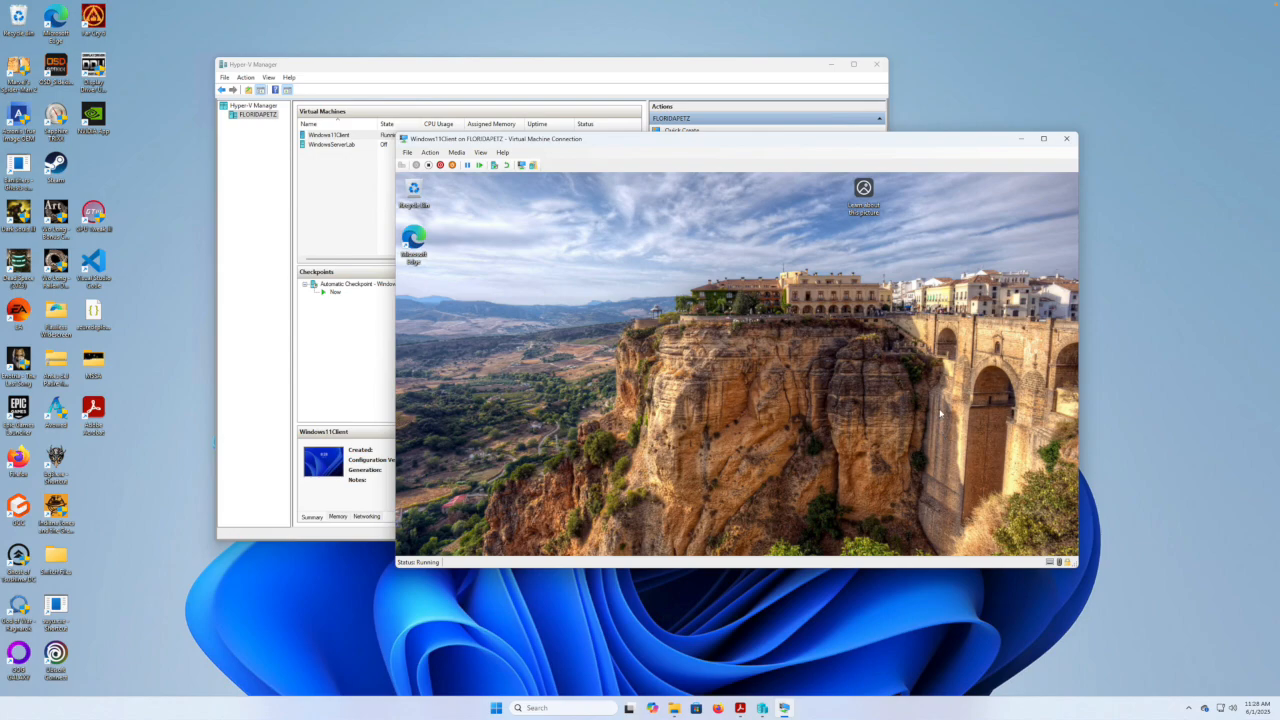
Press the Windows key in the VM, then bring up the Home Lab Project PDF from the host taskbar.
{"action": "key", "text": "super"}
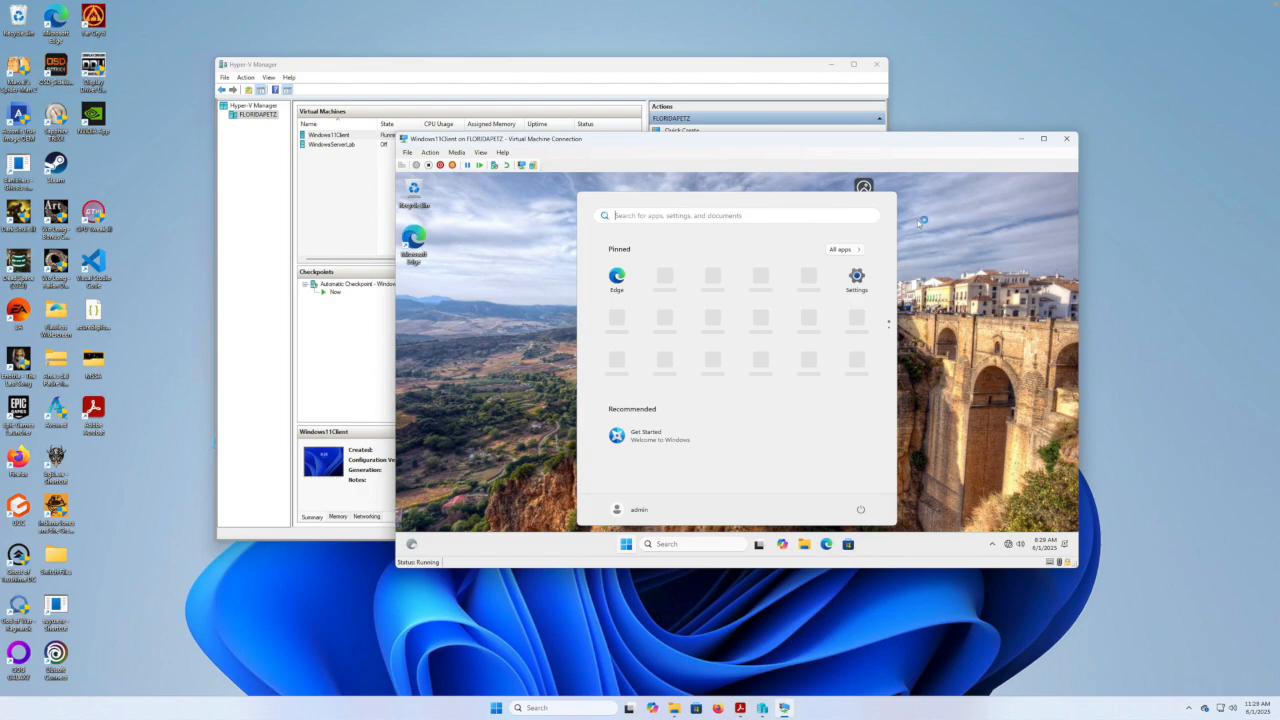
{"action": "left_click", "coordinate": [741, 708]}
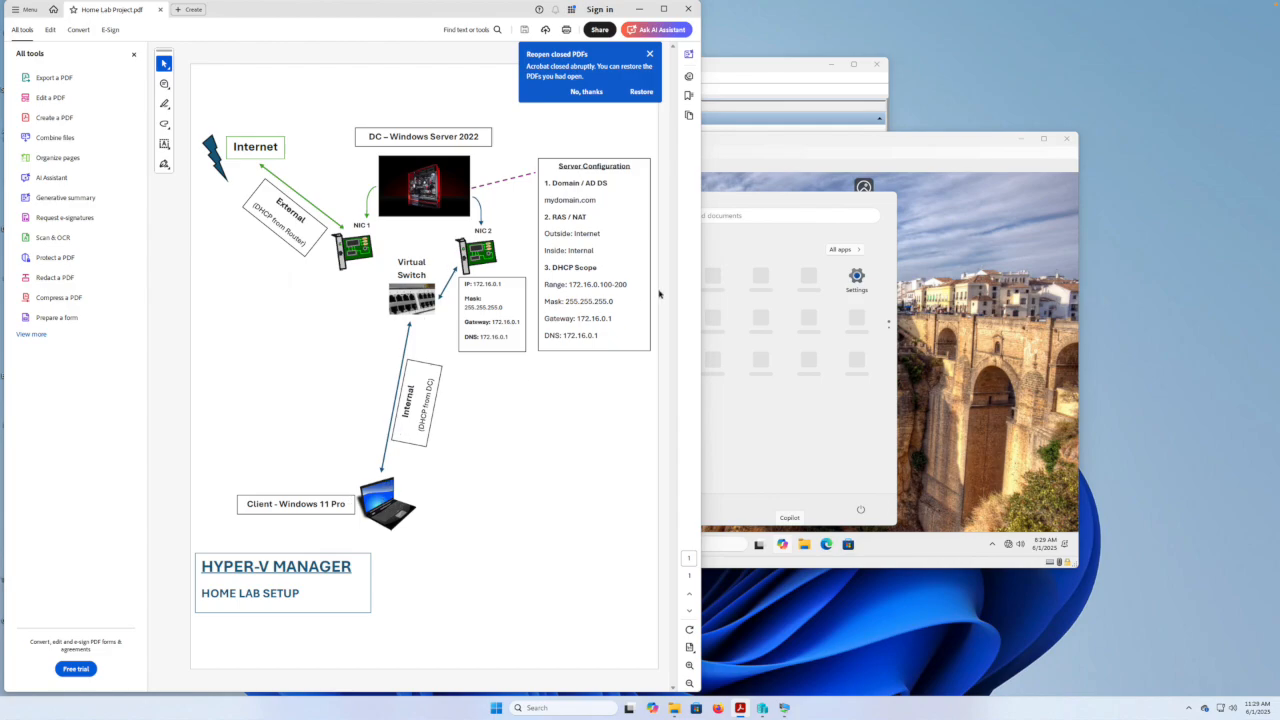
{"action": "left_click", "coordinate": [763, 144]}
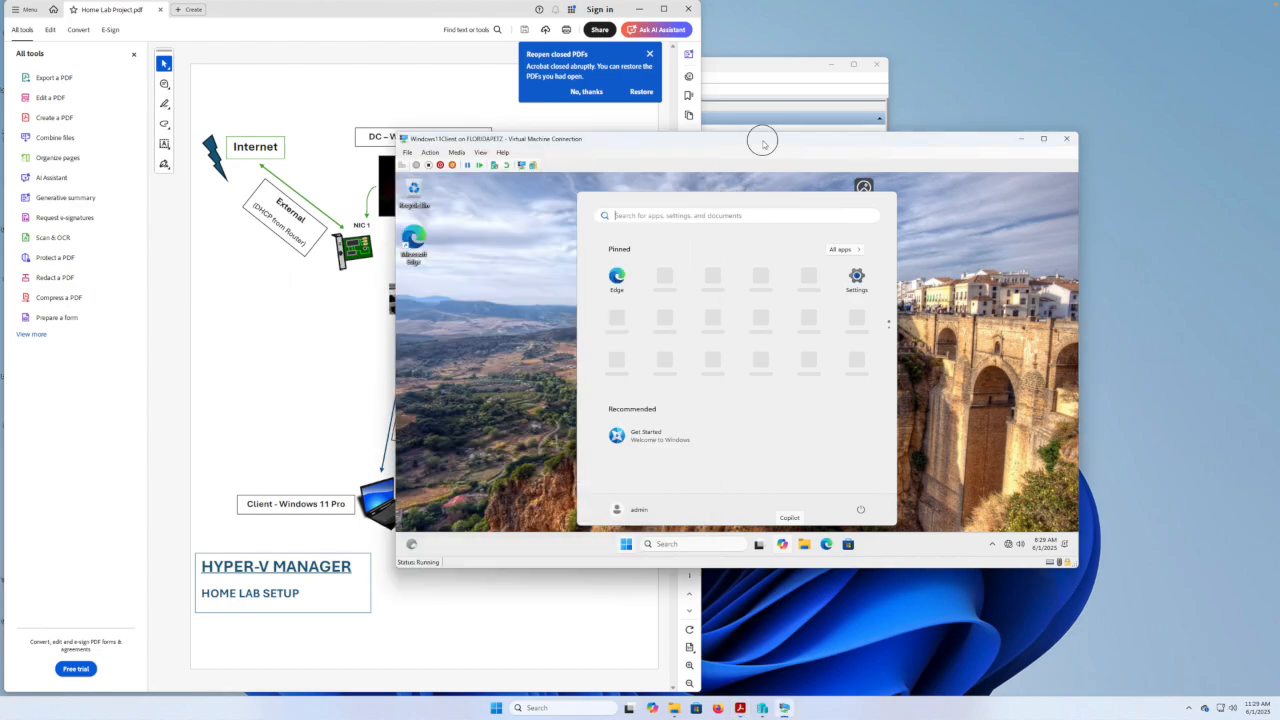